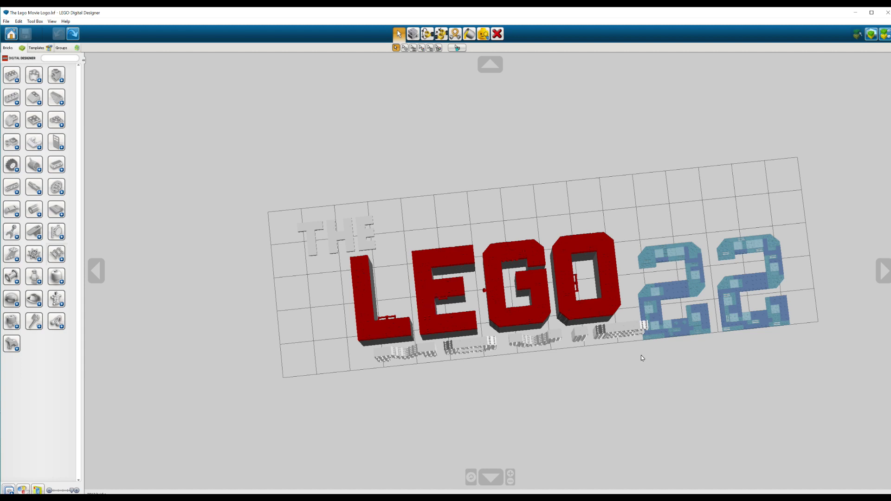
{"action": "right_click_drag", "start_coordinate": [663, 385], "coordinate": [603, 333]}
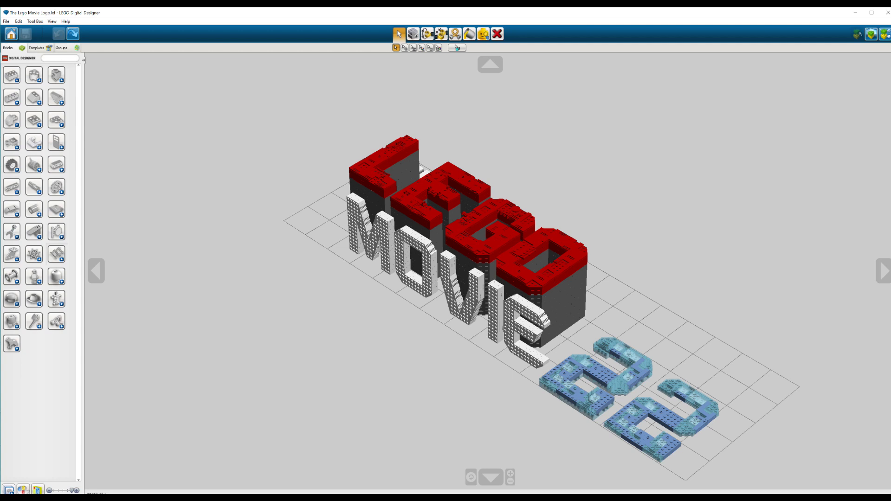
{"action": "key", "text": "alt+Tab"}
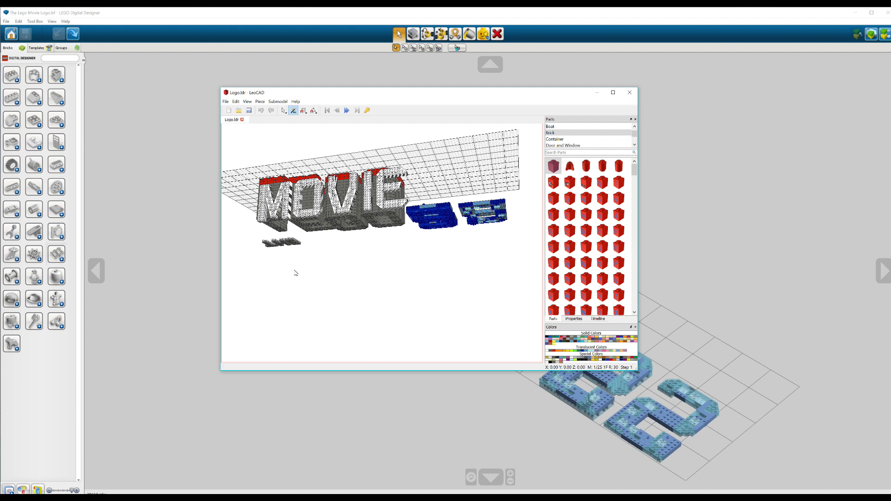
{"action": "left_click", "coordinate": [597, 92]}
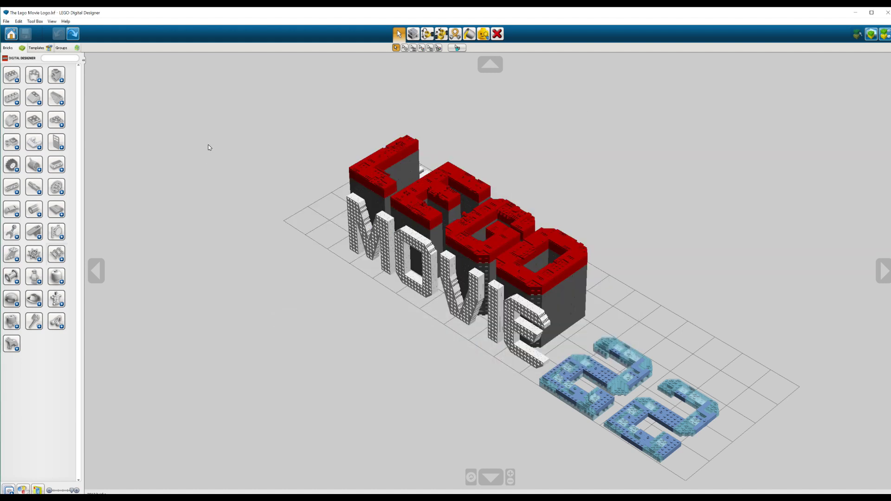
{"action": "right_click_drag", "start_coordinate": [492, 232], "coordinate": [614, 402]}
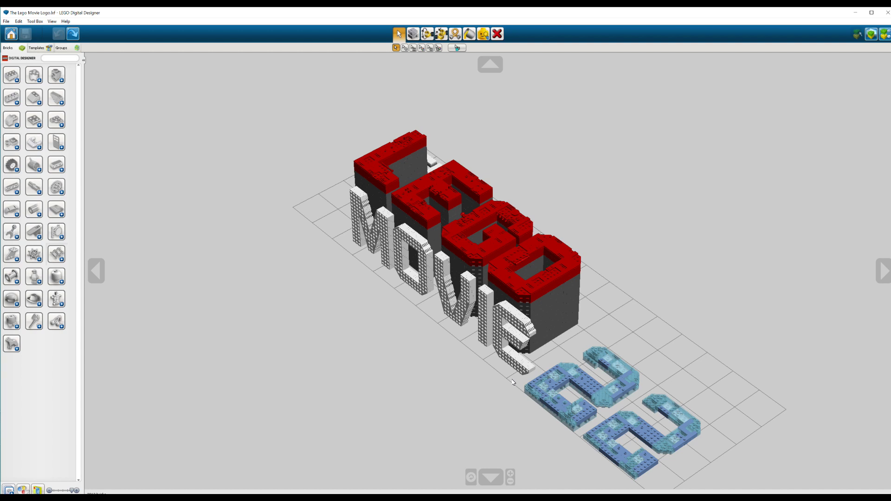
{"action": "left_click", "coordinate": [6, 21]}
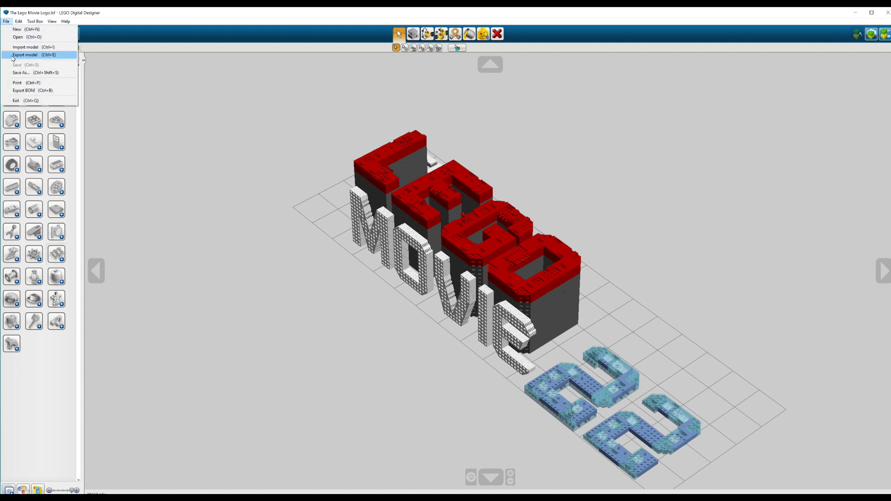
{"action": "left_click", "coordinate": [13, 55]}
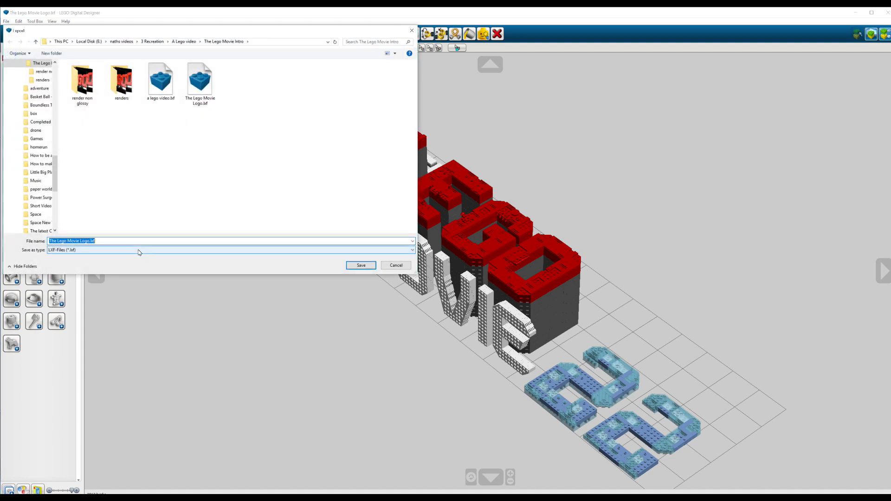
{"action": "left_click", "coordinate": [138, 251]}
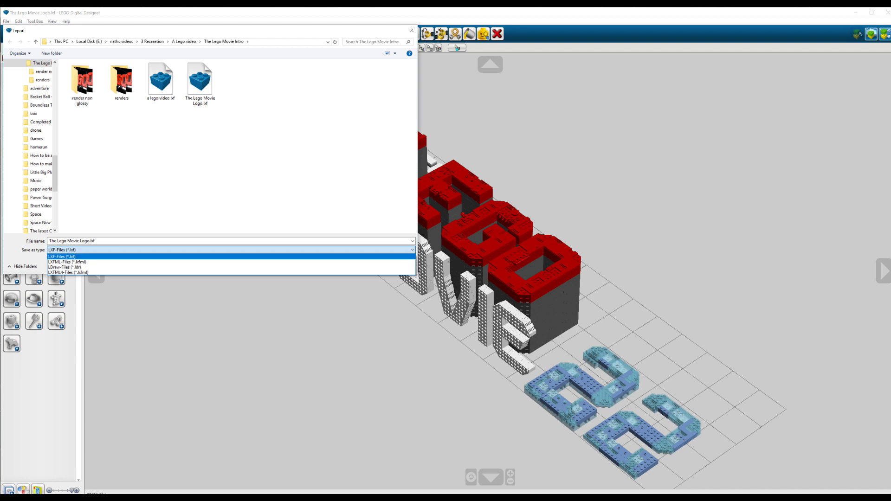
{"action": "left_click", "coordinate": [412, 30]}
{"action": "left_click", "coordinate": [412, 31]}
{"action": "key", "text": "alt+Tab"}
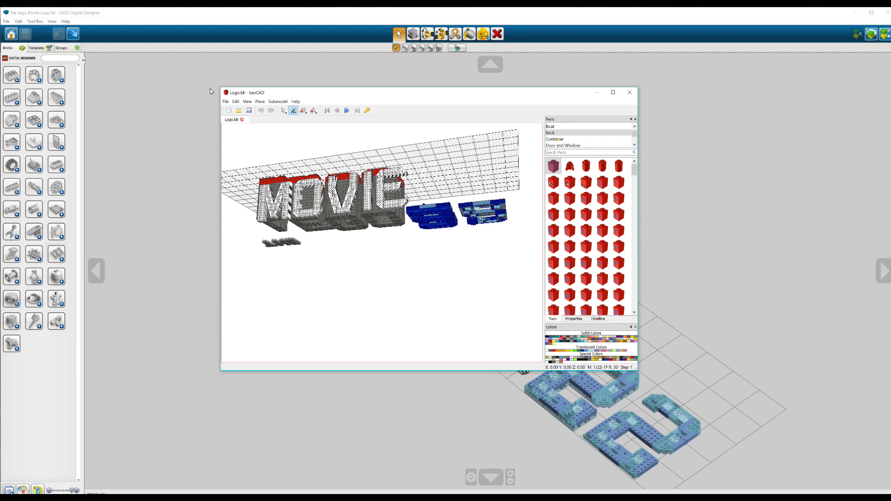
{"action": "left_click", "coordinate": [225, 101]}
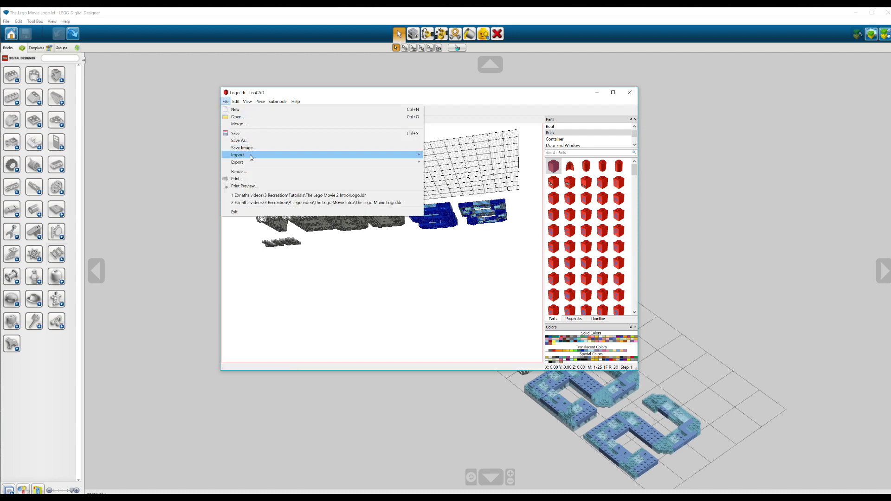
{"action": "left_click", "coordinate": [241, 117]}
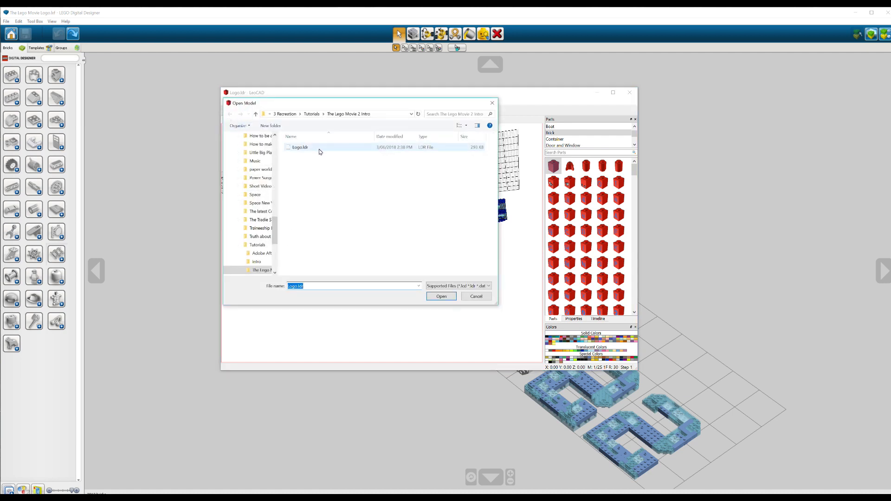
{"action": "left_click", "coordinate": [478, 296]}
{"action": "right_click_drag", "start_coordinate": [445, 184], "coordinate": [446, 181]}
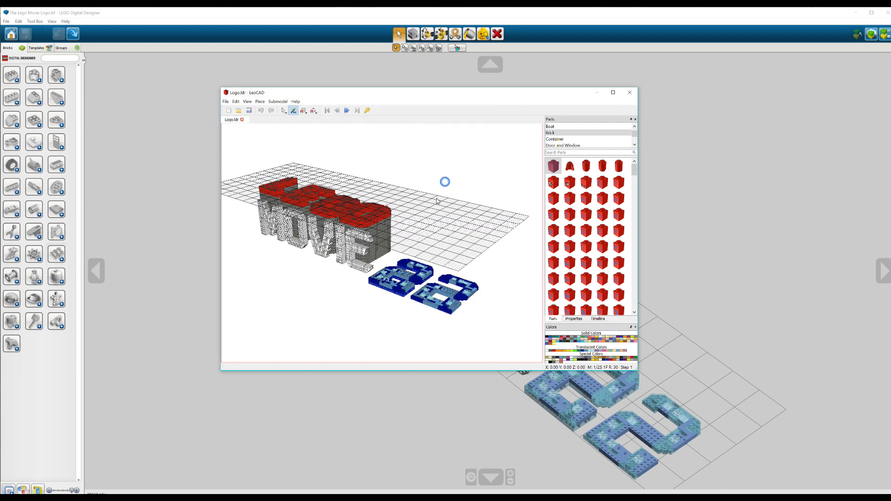
{"action": "left_click", "coordinate": [225, 101]}
{"action": "mouse_move", "coordinate": [253, 164]}
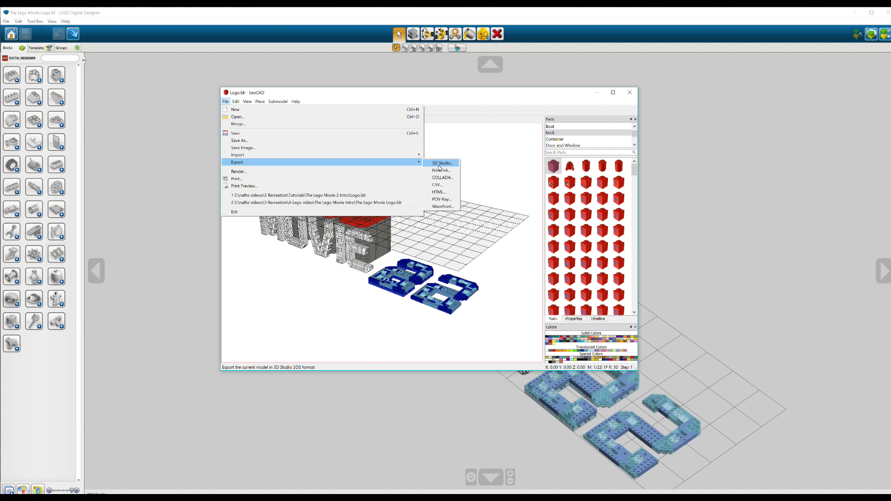
{"action": "left_click", "coordinate": [447, 135]}
{"action": "left_click", "coordinate": [597, 93]}
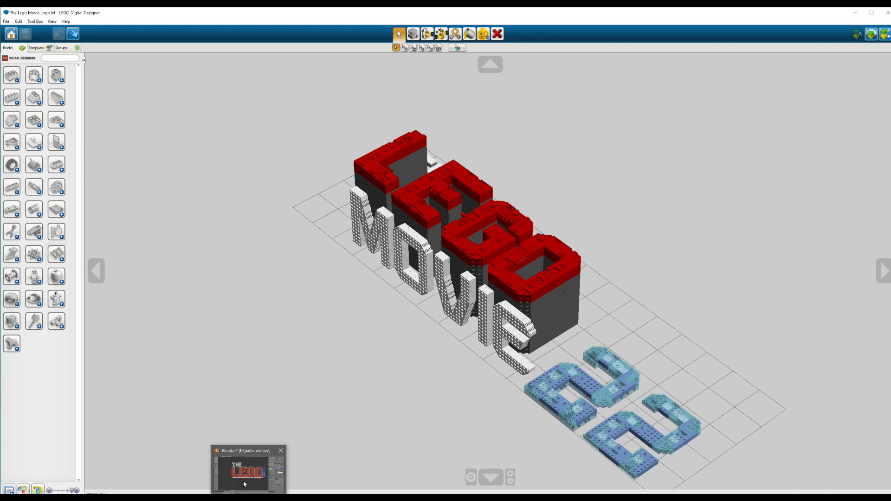
Back in Blender, orbit and zoom around the LEGO title to inspect the blue 2, then raise the project folder.
{"action": "left_click", "coordinate": [243, 481]}
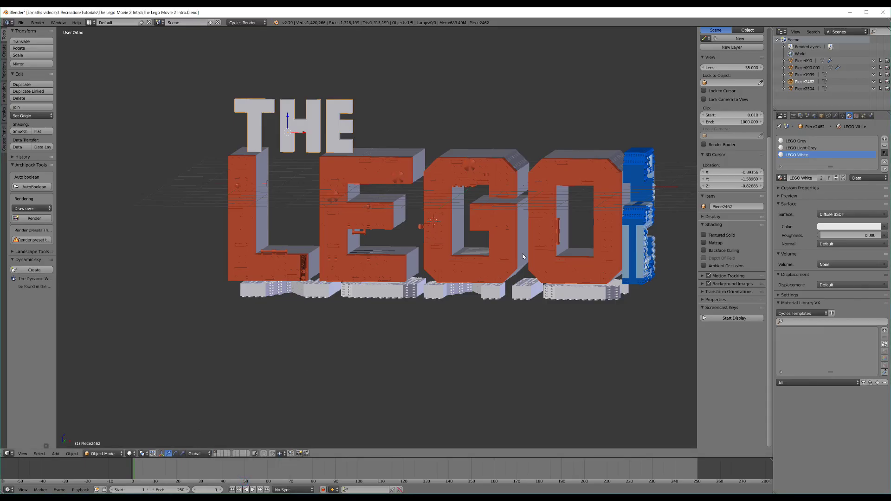
{"action": "middle_click_drag", "start_coordinate": [583, 325], "coordinate": [620, 308]}
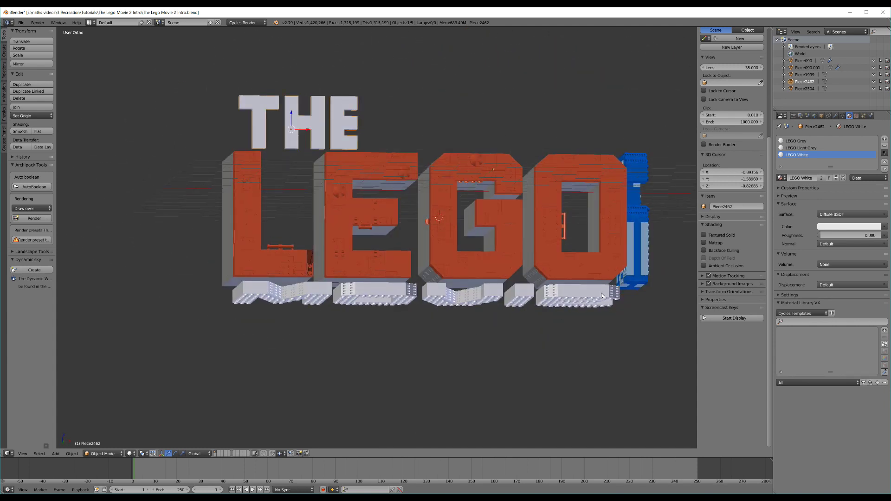
{"action": "scroll", "coordinate": [603, 295], "scroll_direction": "up", "scroll_amount": 3}
{"action": "middle_click_drag", "start_coordinate": [564, 248], "coordinate": [511, 262]}
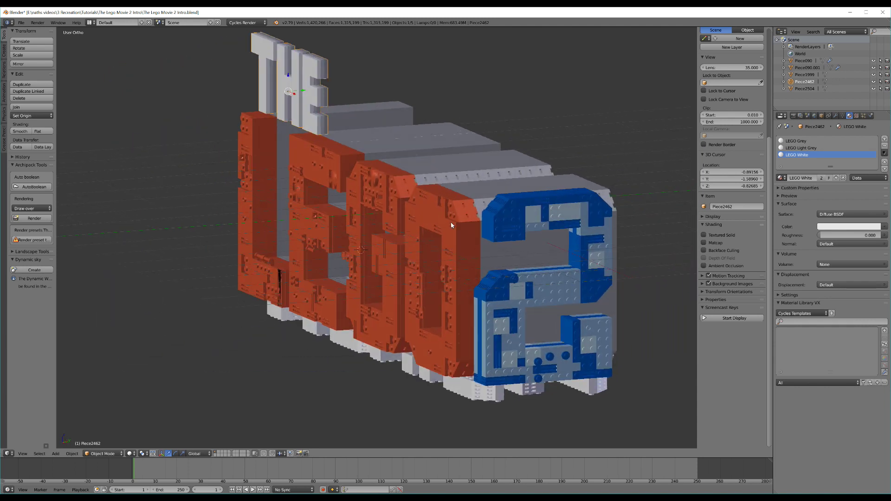
{"action": "middle_click_drag", "start_coordinate": [390, 231], "coordinate": [426, 227]}
{"action": "middle_click_drag", "start_coordinate": [492, 180], "coordinate": [428, 181]}
{"action": "scroll", "coordinate": [488, 225], "scroll_direction": "down", "scroll_amount": 3}
{"action": "scroll", "coordinate": [465, 252], "scroll_direction": "up", "scroll_amount": 3}
{"action": "scroll", "coordinate": [440, 261], "scroll_direction": "down", "scroll_amount": 2}
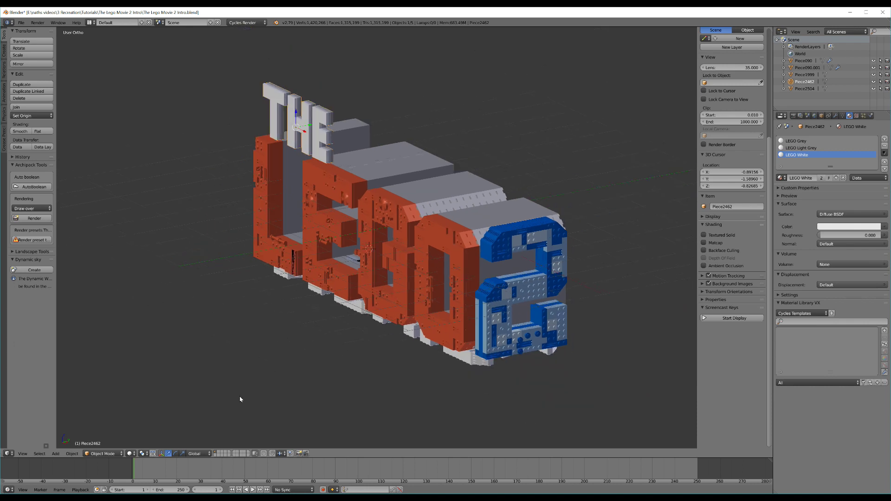
{"action": "left_click", "coordinate": [197, 498]}
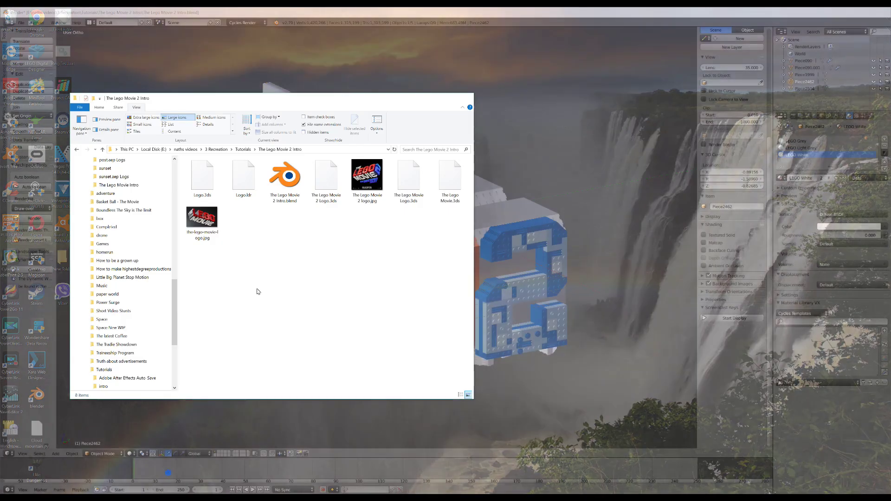
View The Lego Movie 2 logo.jpg reference in Photos, then minimize Photos.
{"action": "left_click", "coordinate": [168, 475]}
{"action": "left_click", "coordinate": [361, 179]}
{"action": "double_click", "coordinate": [361, 179]}
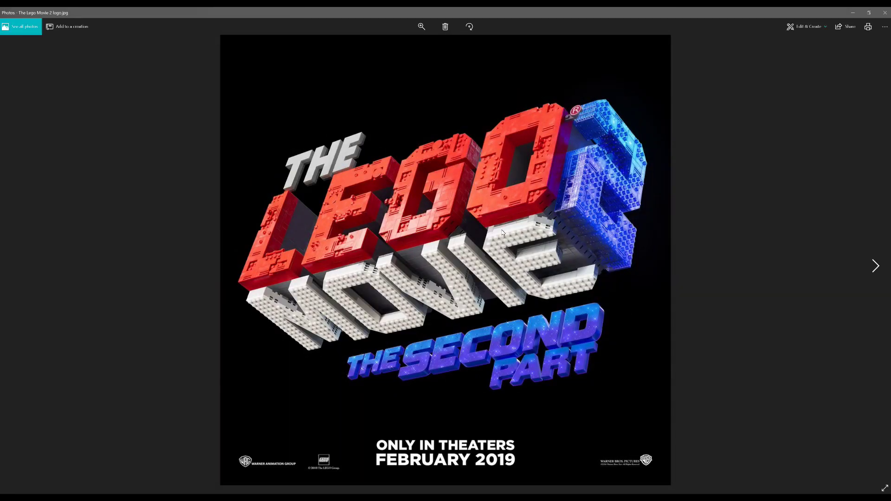
{"action": "left_click", "coordinate": [854, 16]}
Select the red LEGO letters object and orbit to inspect it from several angles.
{"action": "left_click", "coordinate": [513, 12]}
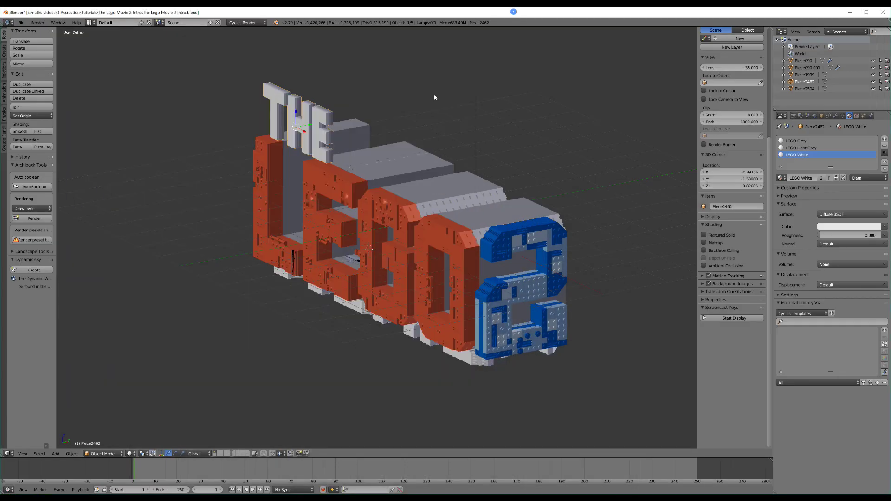
{"action": "scroll", "coordinate": [453, 225], "scroll_direction": "up", "scroll_amount": 4}
{"action": "right_click", "coordinate": [479, 237]}
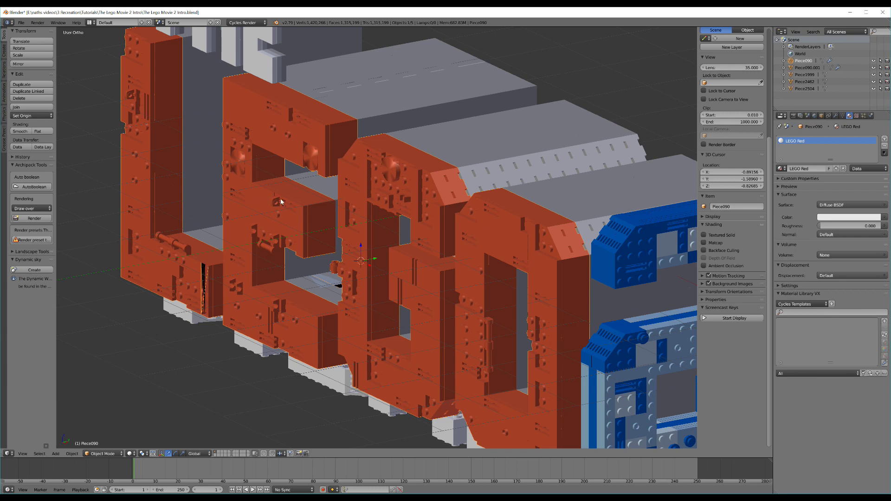
{"action": "middle_click_drag", "start_coordinate": [306, 203], "coordinate": [399, 208]}
{"action": "scroll", "coordinate": [390, 200], "scroll_direction": "down", "scroll_amount": 5}
{"action": "scroll", "coordinate": [397, 209], "scroll_direction": "up", "scroll_amount": 2}
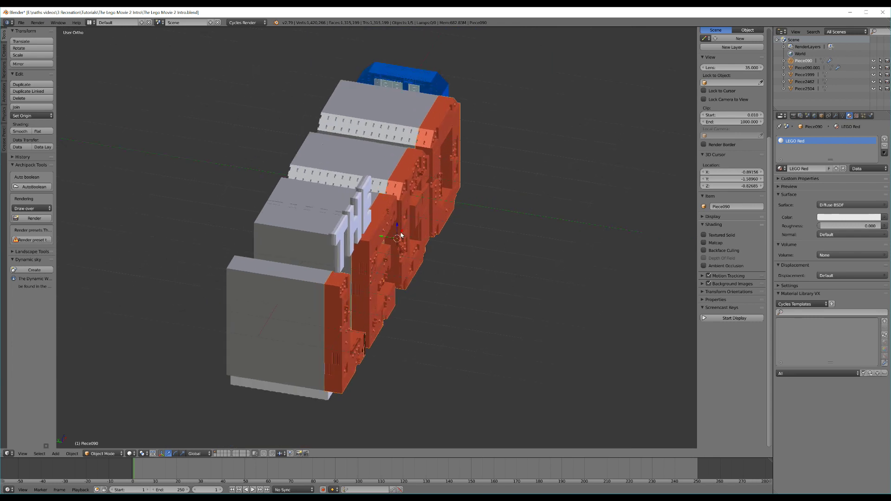
{"action": "middle_click_drag", "start_coordinate": [398, 238], "coordinate": [540, 273]}
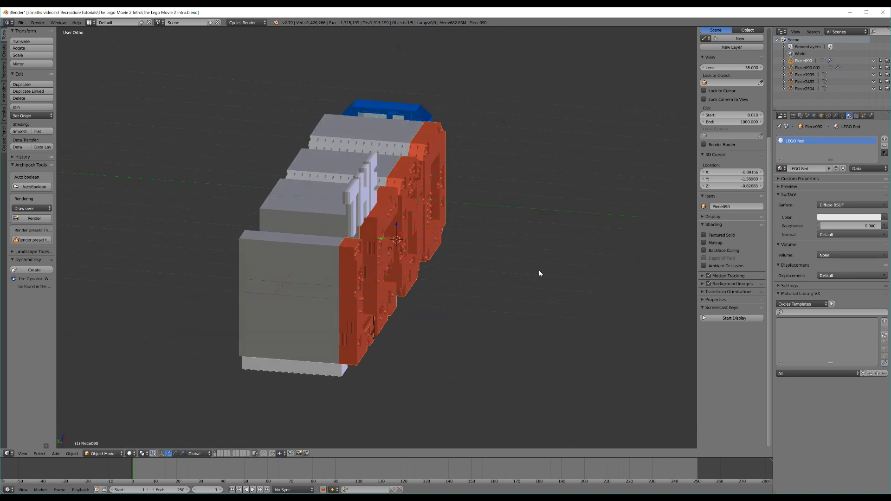
{"action": "middle_click_drag", "start_coordinate": [524, 245], "coordinate": [492, 245]}
Remove doubles on the red letters' mesh and return to Object Mode.
{"action": "key", "text": "Tab"}
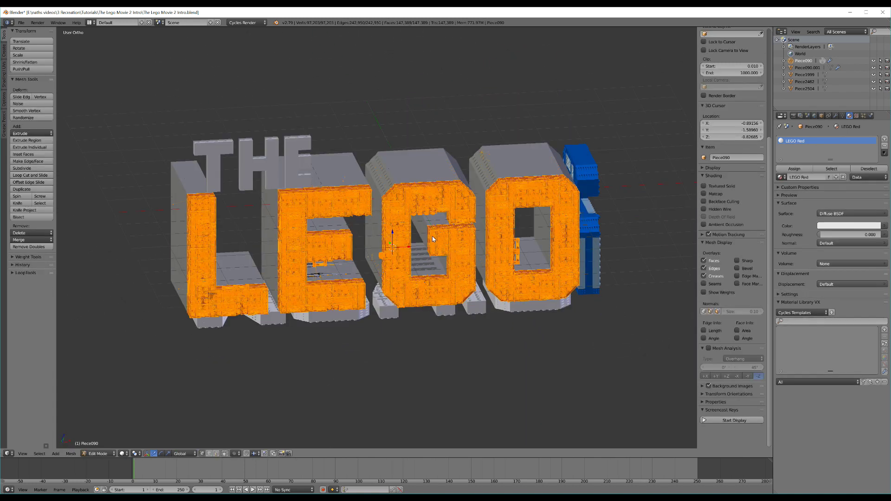
{"action": "key", "text": "w"}
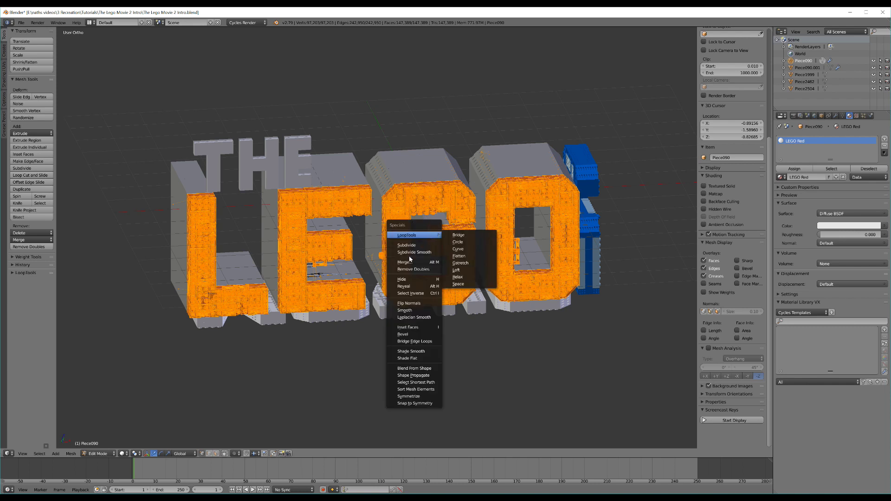
{"action": "left_click", "coordinate": [437, 273]}
{"action": "key", "text": "Tab"}
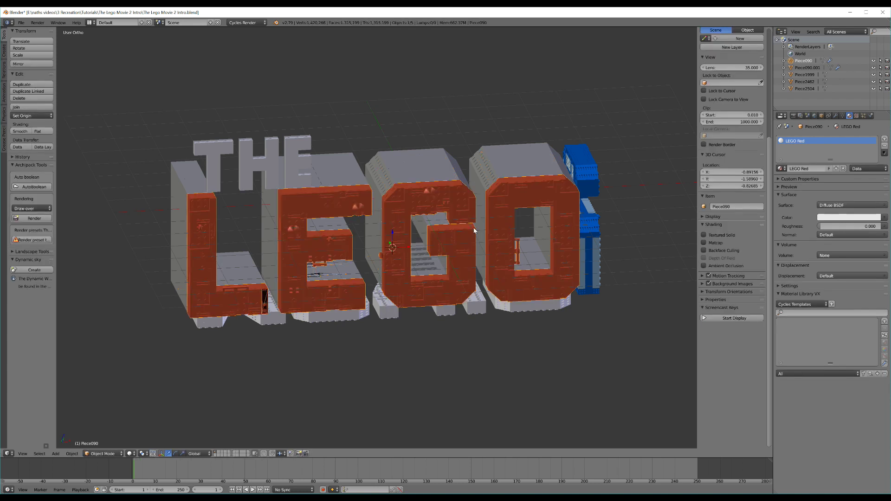
{"action": "middle_click_drag", "start_coordinate": [326, 249], "coordinate": [406, 239]}
Make LEGO Red a Principled BSDF with a red base colour and roughness 0.176.
{"action": "scroll", "coordinate": [405, 239], "scroll_direction": "up", "scroll_amount": 3}
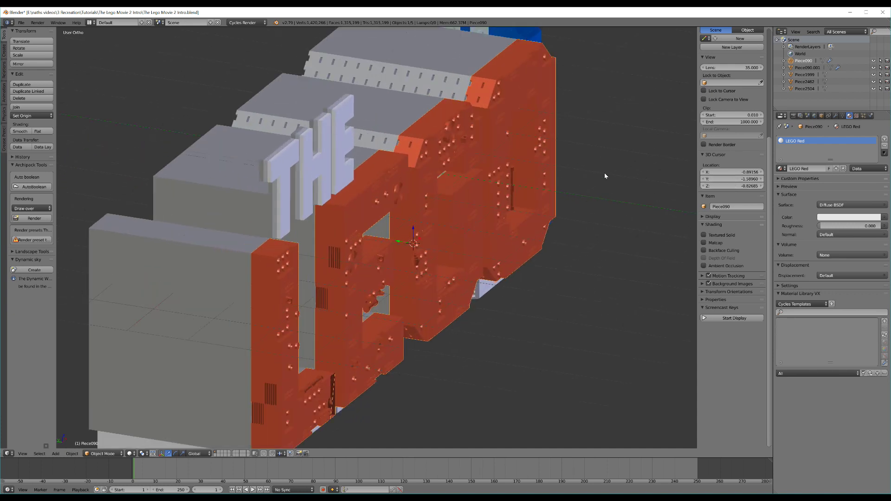
{"action": "left_click", "coordinate": [840, 207]}
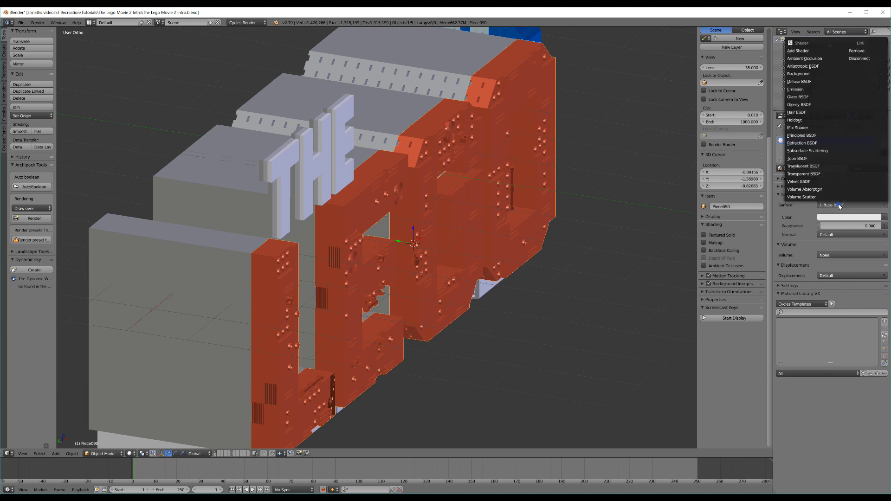
{"action": "left_click", "coordinate": [808, 138]}
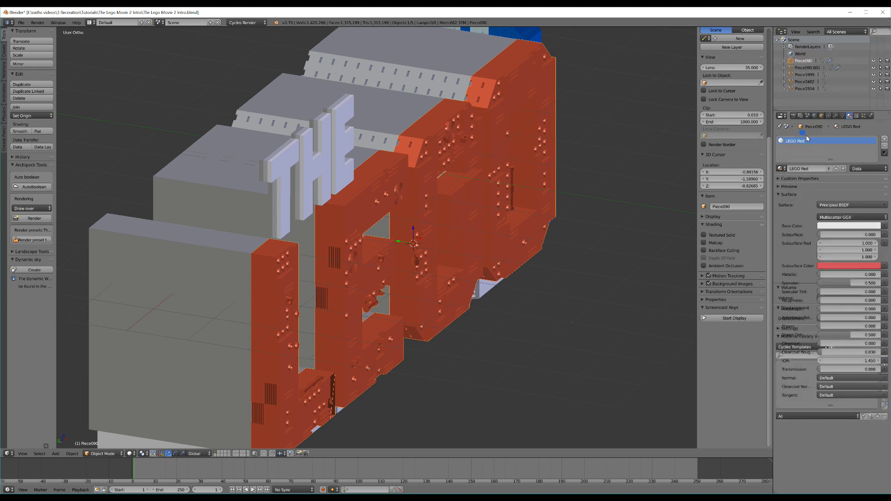
{"action": "left_click", "coordinate": [844, 225]}
{"action": "left_click_drag", "start_coordinate": [834, 171], "coordinate": [834, 179]}
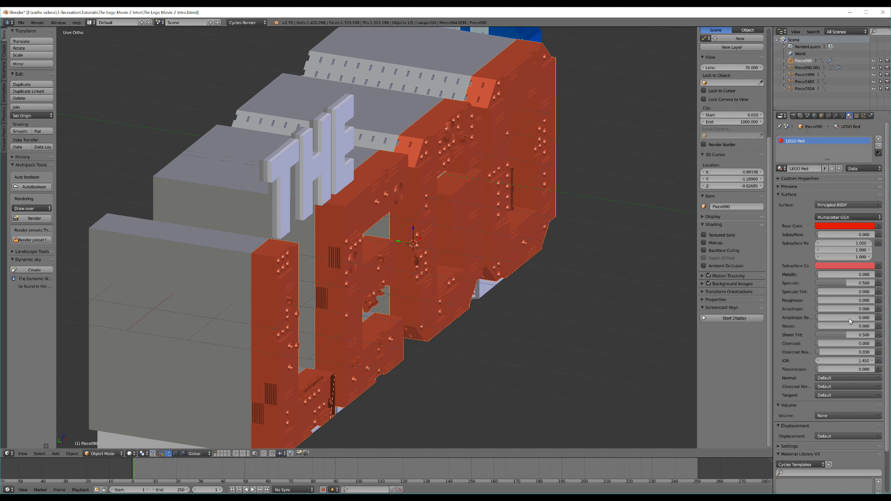
{"action": "left_click", "coordinate": [828, 299]}
{"action": "key", "text": "Return"}
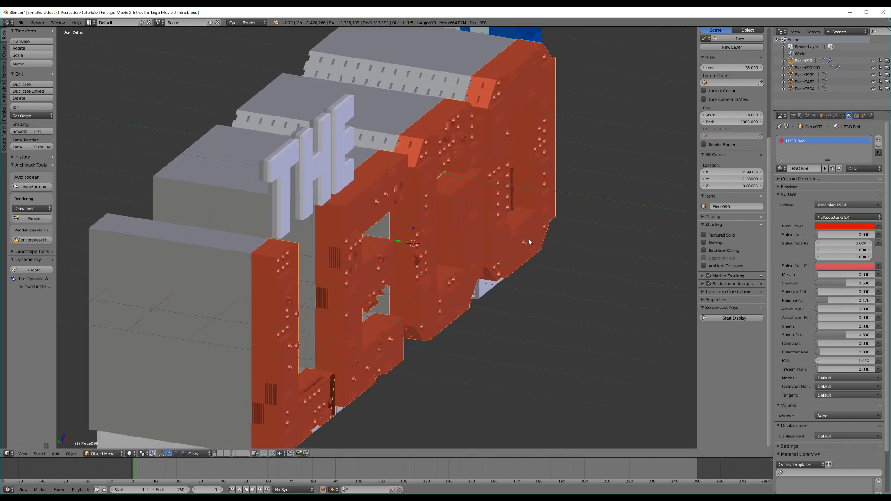
{"action": "middle_click_drag", "start_coordinate": [531, 239], "coordinate": [428, 219]}
Give the grey piece's LEGO Grey material Principled BSDF, a darker base colour and roughness 0.176.
{"action": "right_click", "coordinate": [527, 209]}
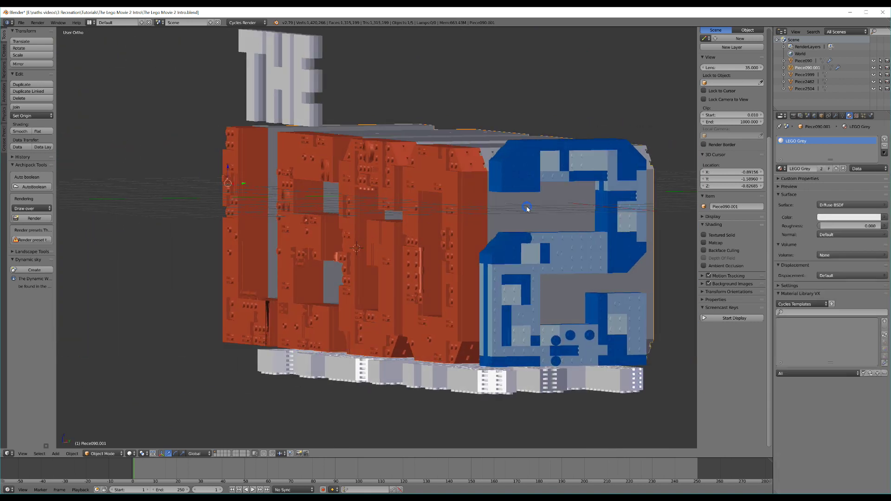
{"action": "left_click", "coordinate": [839, 205]}
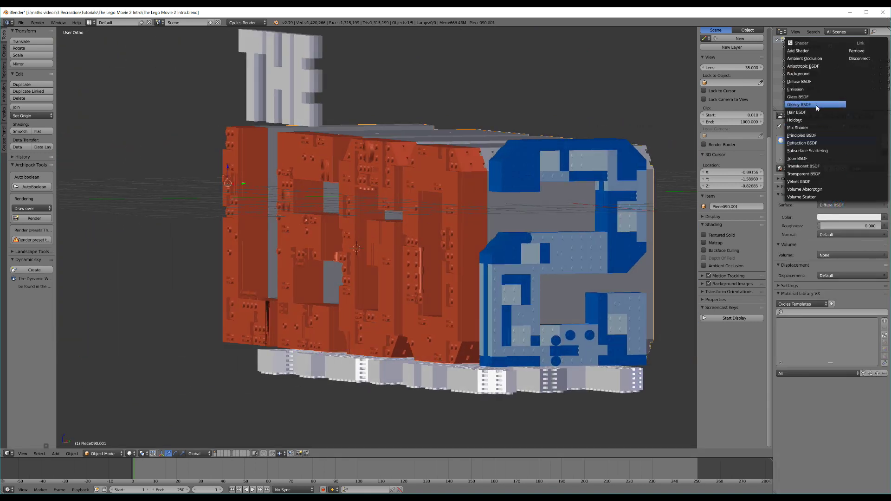
{"action": "left_click", "coordinate": [805, 135]}
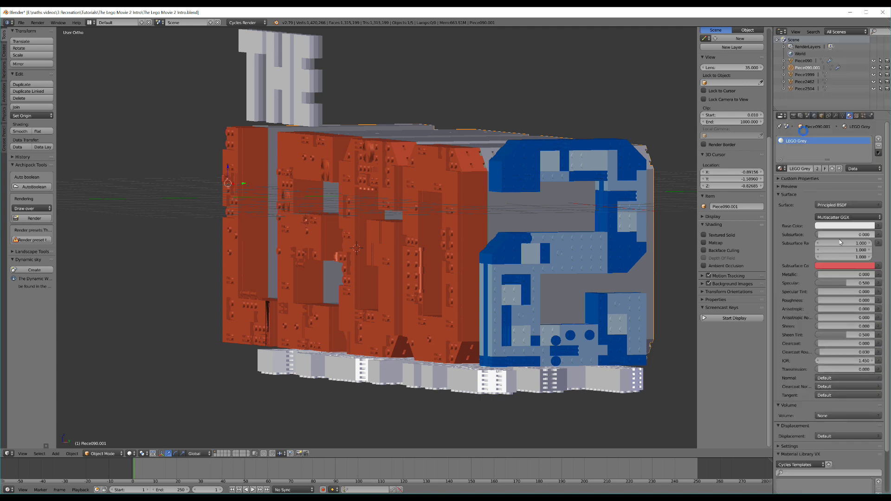
{"action": "left_click", "coordinate": [842, 226]}
{"action": "left_click_drag", "start_coordinate": [871, 150], "coordinate": [870, 159]}
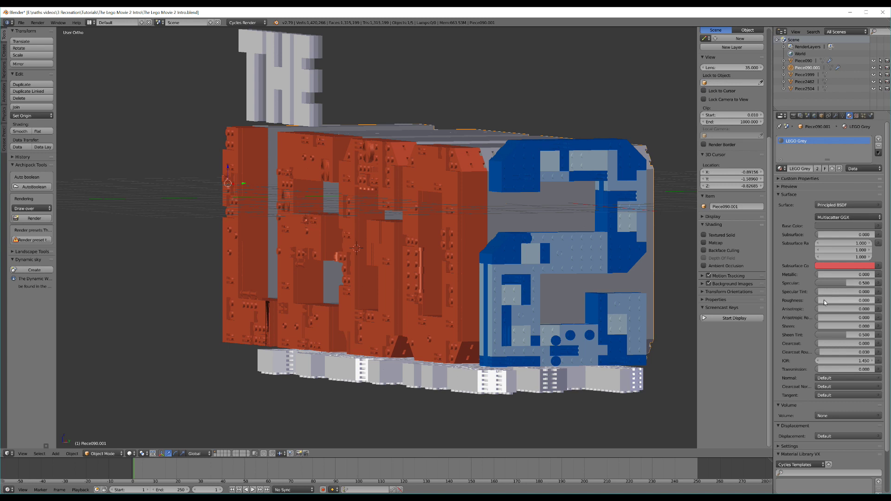
{"action": "left_click", "coordinate": [838, 300]}
{"action": "type", "text": "76"}
{"action": "key", "text": "Return"}
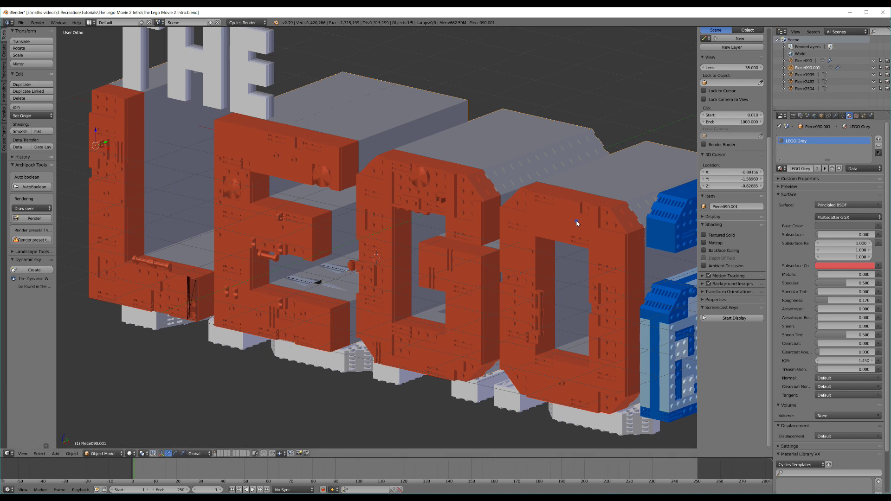
Select the white MOVIE bricks and switch LEGO White to Principled BSDF.
{"action": "right_click", "coordinate": [548, 248]}
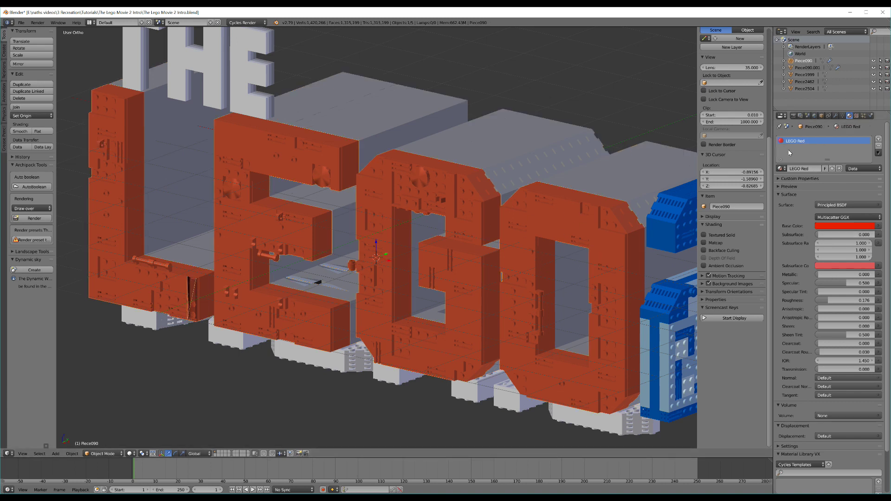
{"action": "scroll", "coordinate": [575, 216], "scroll_direction": "down", "scroll_amount": 3}
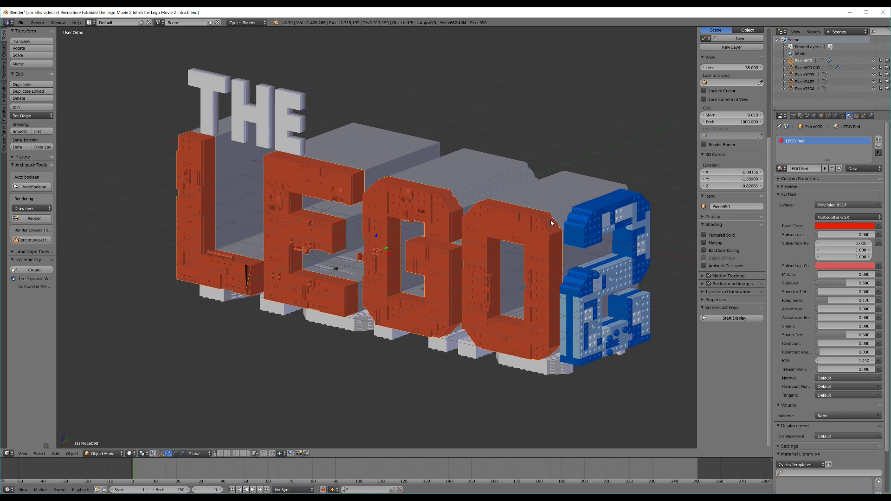
{"action": "scroll", "coordinate": [551, 219], "scroll_direction": "up", "scroll_amount": 4}
{"action": "scroll", "coordinate": [582, 266], "scroll_direction": "down", "scroll_amount": 2}
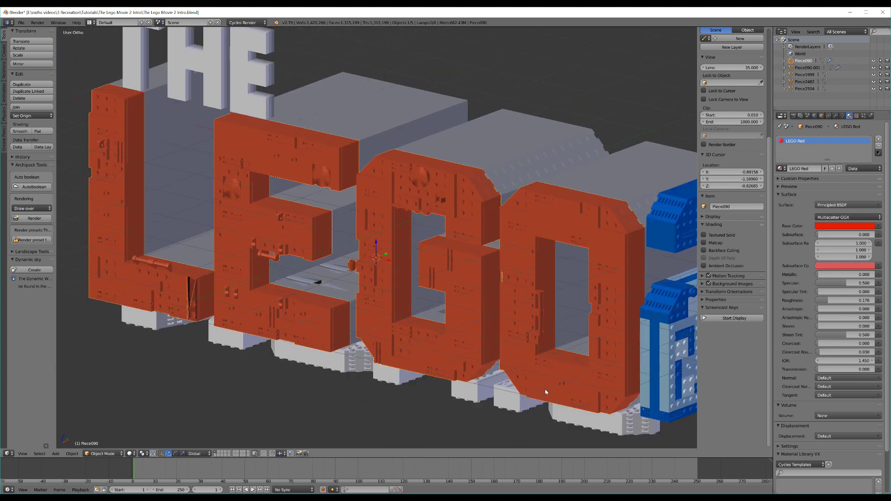
{"action": "middle_click_drag", "start_coordinate": [551, 392], "coordinate": [575, 367]}
{"action": "right_click", "coordinate": [604, 371]}
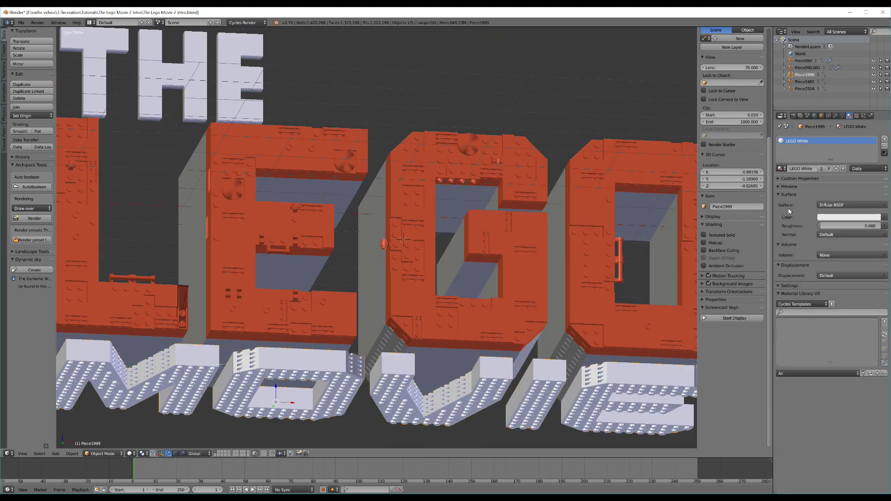
{"action": "left_click", "coordinate": [835, 206]}
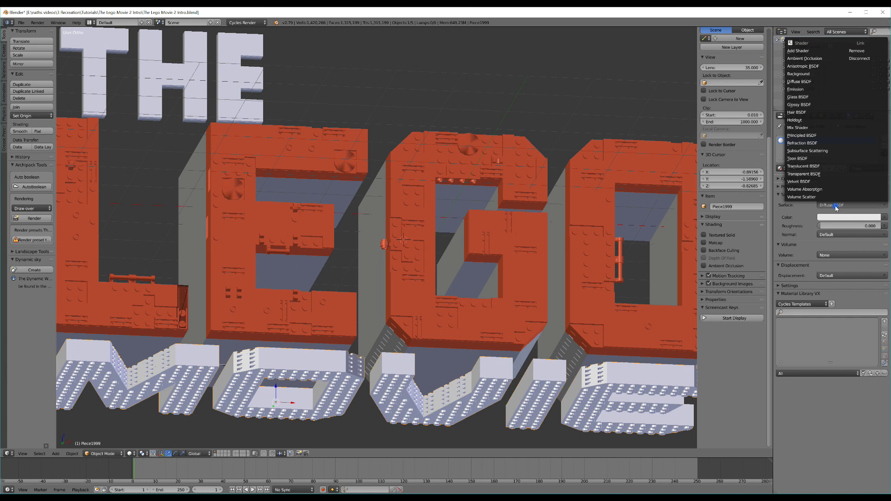
{"action": "left_click", "coordinate": [801, 135]}
{"action": "key", "text": "Home"}
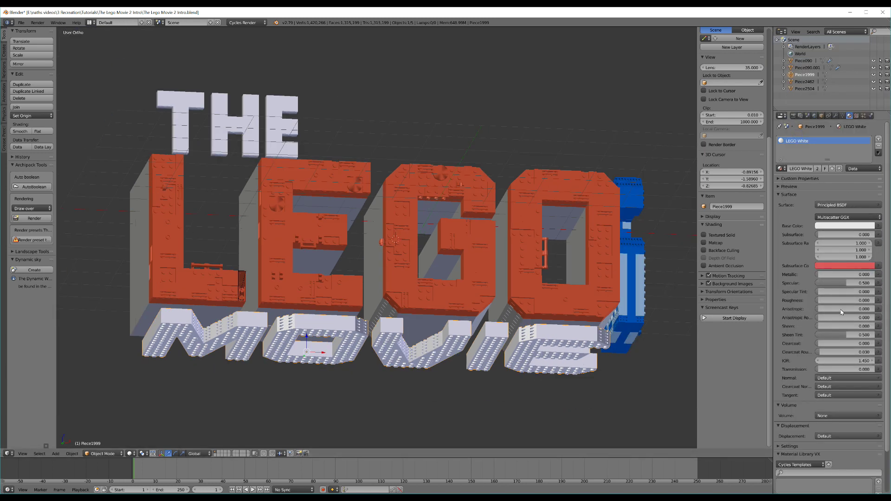
{"action": "middle_click_drag", "start_coordinate": [610, 275], "coordinate": [595, 281]}
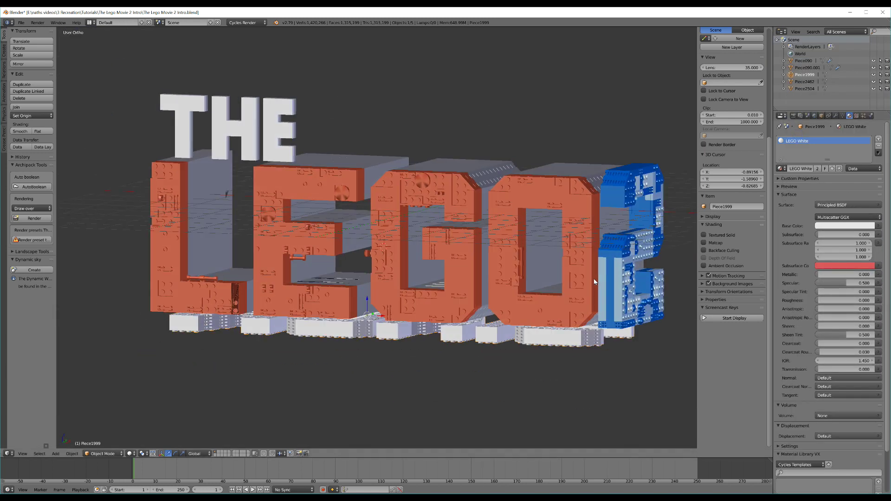
Select the blue 2 piece and its LEGO Blue Clear material slot.
{"action": "right_click", "coordinate": [624, 207]}
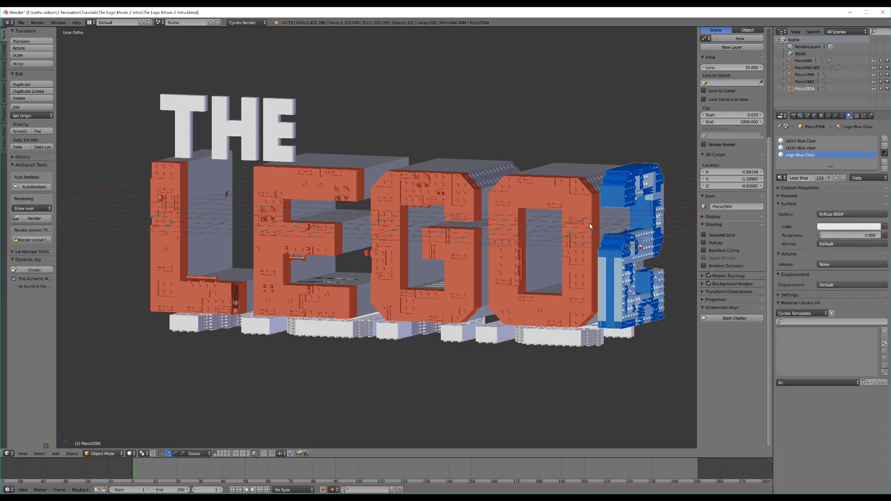
{"action": "scroll", "coordinate": [586, 237], "scroll_direction": "up", "scroll_amount": 4}
{"action": "middle_click_drag", "start_coordinate": [586, 237], "coordinate": [497, 282], "text": "shift"}
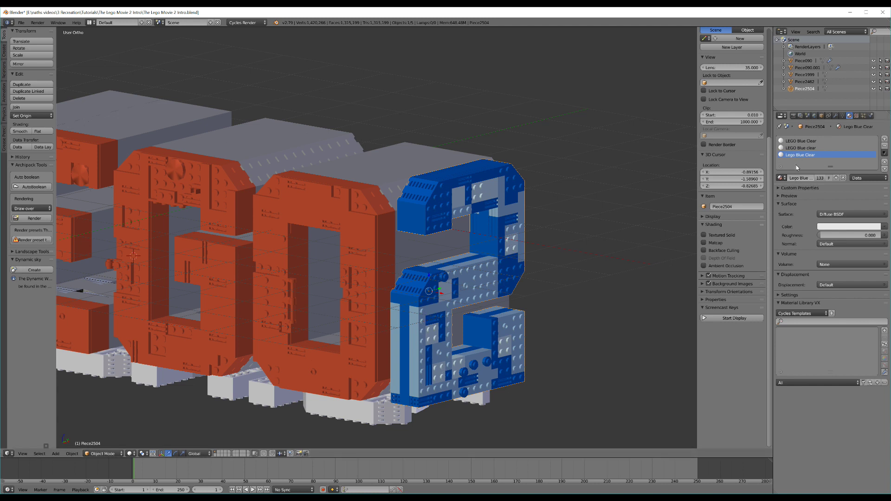
{"action": "left_click", "coordinate": [812, 142]}
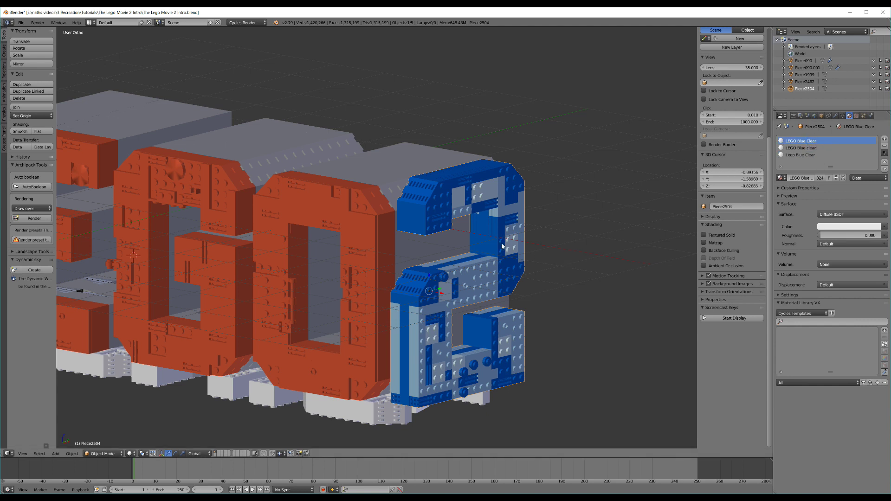
Set LEGO Blue Clear to Principled BSDF with a blue base colour, previewed in rendered shading.
{"action": "scroll", "coordinate": [483, 194], "scroll_direction": "down", "scroll_amount": 1}
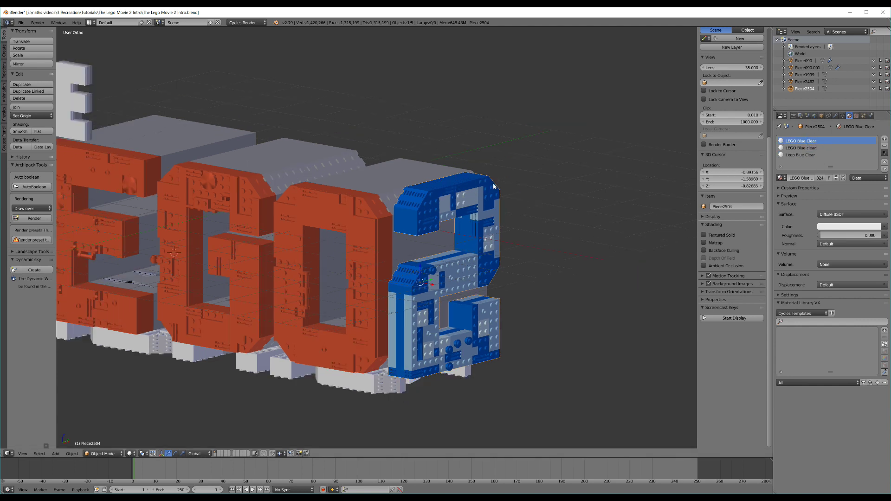
{"action": "left_click", "coordinate": [824, 215]}
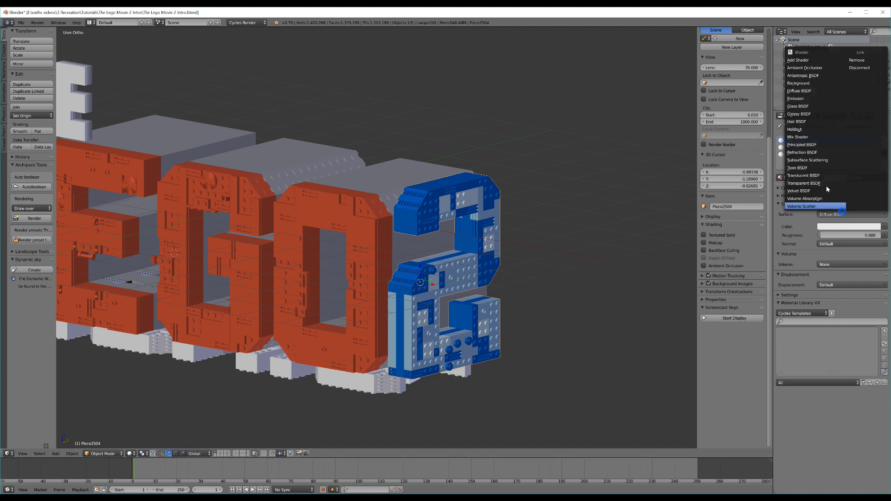
{"action": "left_click", "coordinate": [804, 145]}
{"action": "key", "text": "ctrl+z"}
{"action": "left_click", "coordinate": [834, 214]}
{"action": "left_click", "coordinate": [804, 144]}
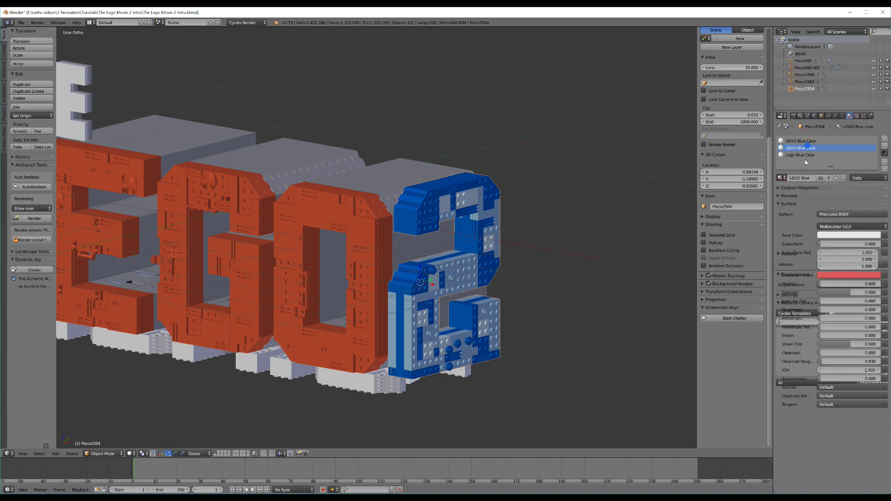
{"action": "key", "text": "ctrl+z"}
{"action": "left_click", "coordinate": [847, 214]}
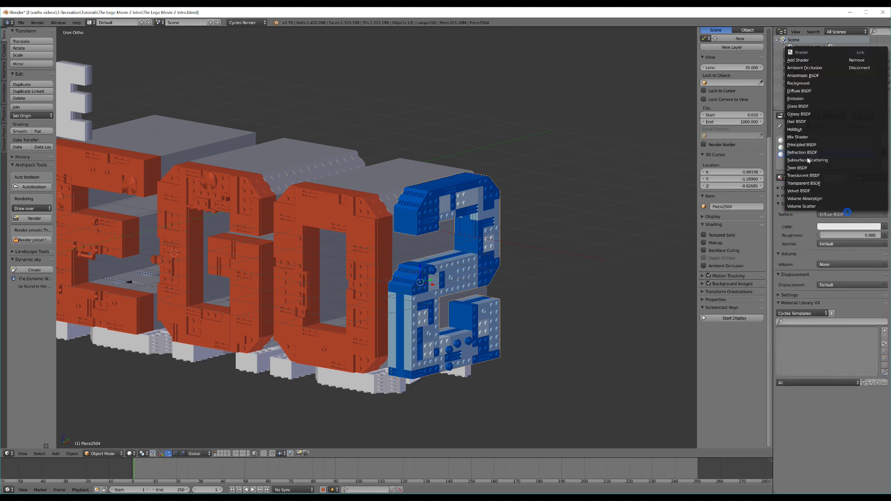
{"action": "left_click", "coordinate": [802, 143]}
{"action": "left_click", "coordinate": [844, 235]}
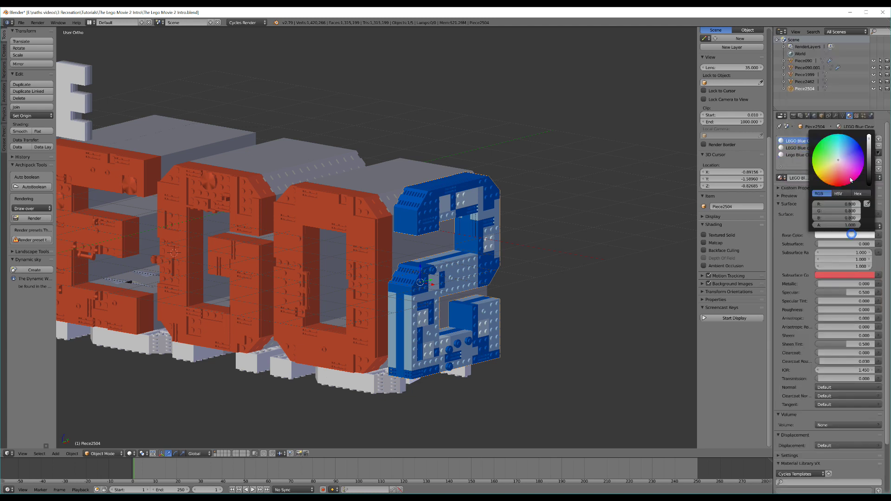
{"action": "left_click", "coordinate": [845, 135]}
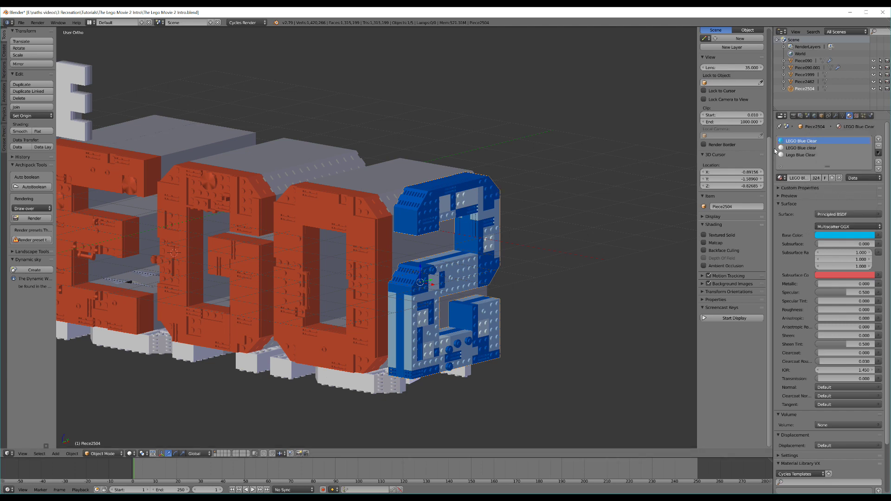
{"action": "left_click", "coordinate": [793, 116]}
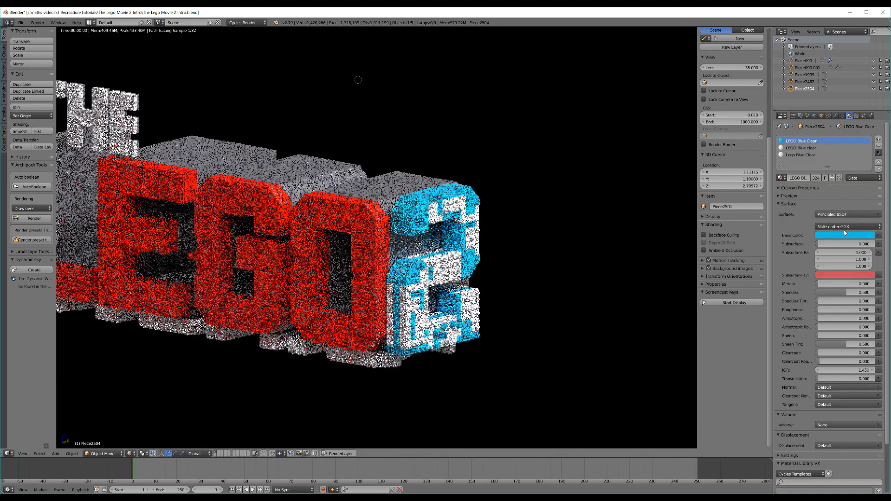
Give each of the three blue material slots a deeper blue base colour.
{"action": "left_click", "coordinate": [843, 236]}
{"action": "left_click_drag", "start_coordinate": [850, 141], "coordinate": [856, 135]}
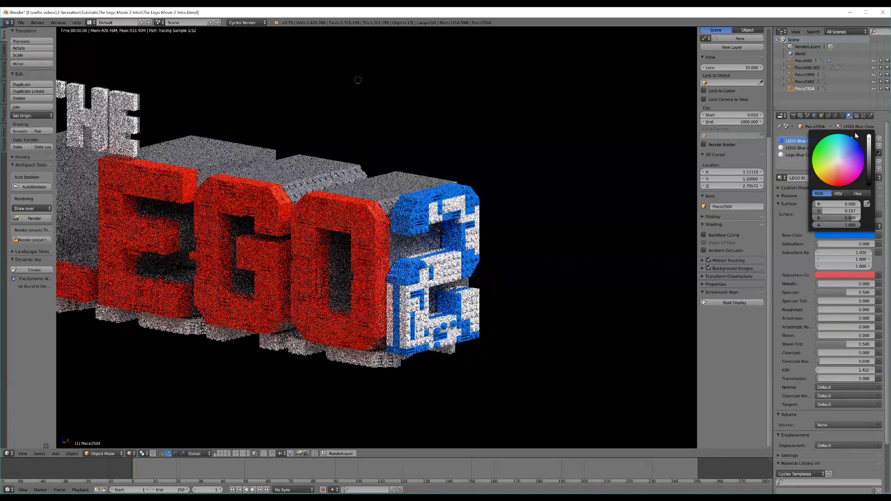
{"action": "left_click", "coordinate": [792, 148]}
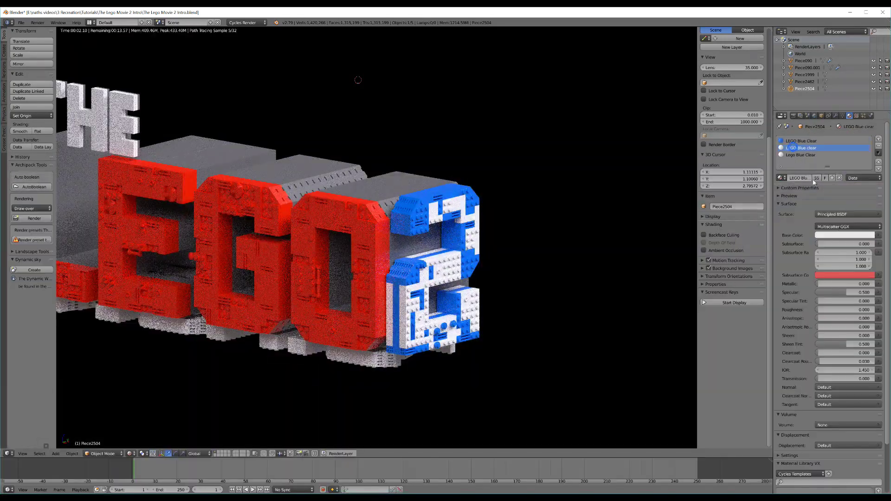
{"action": "left_click", "coordinate": [841, 234]}
{"action": "left_click", "coordinate": [856, 141]}
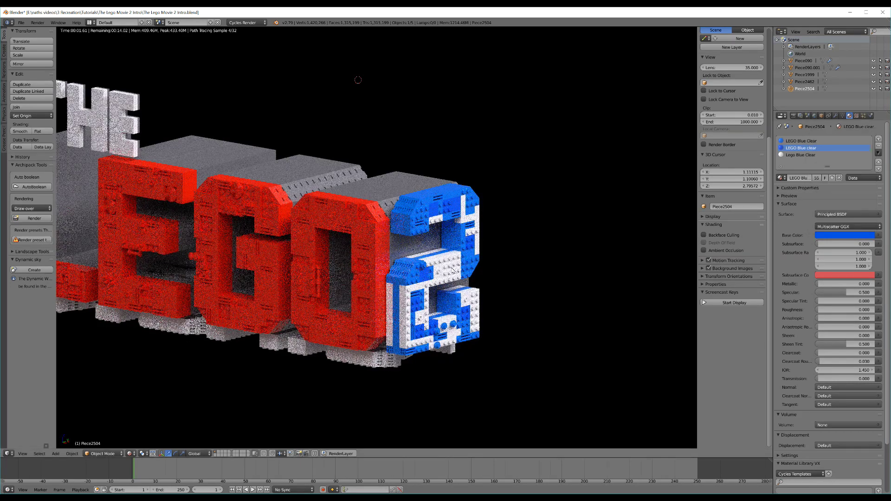
{"action": "left_click", "coordinate": [799, 154]}
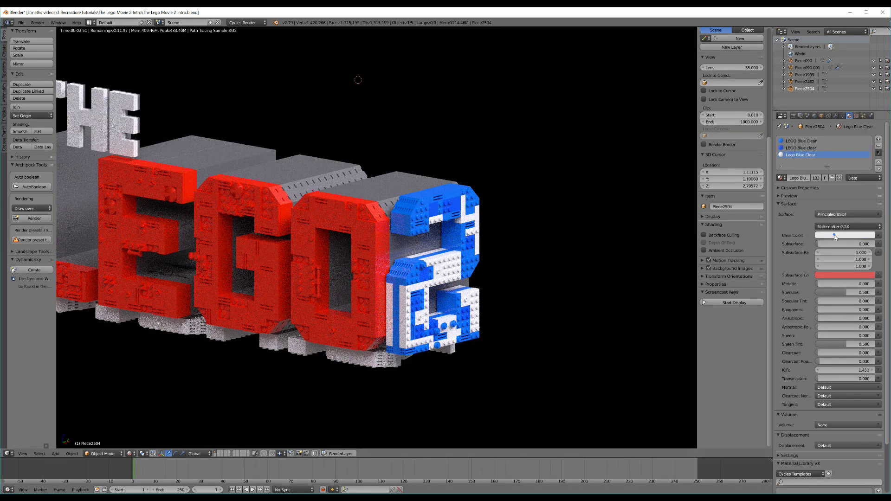
{"action": "left_click", "coordinate": [835, 235]}
{"action": "left_click", "coordinate": [845, 154]}
{"action": "left_click", "coordinate": [856, 138]}
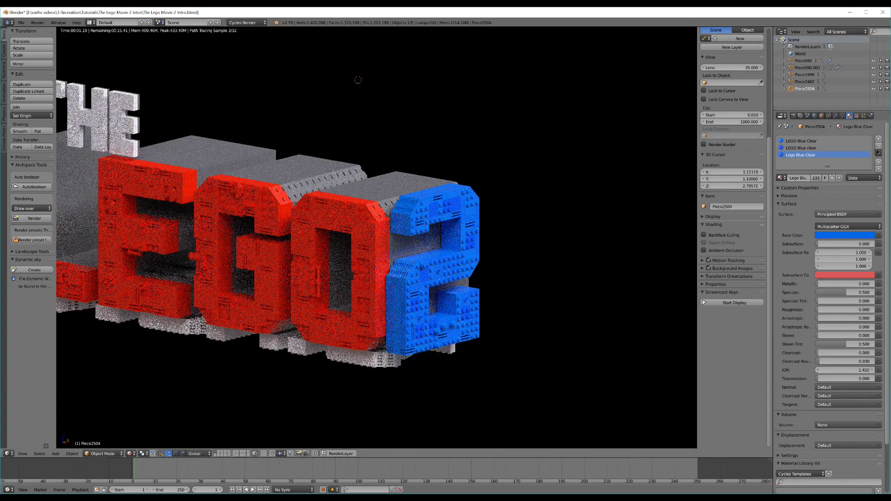
Compare against the reference logo, then set Lego Blue Clear transmission to 0.95.
{"action": "key", "text": "alt+Tab"}
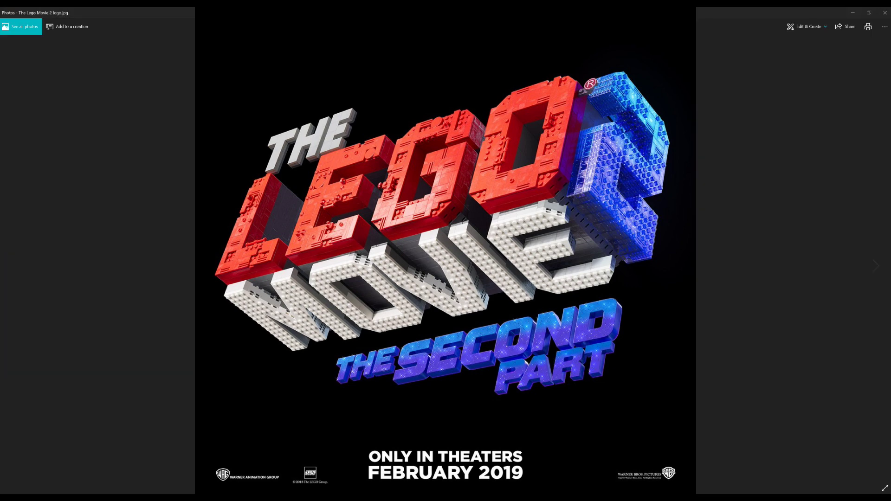
{"action": "key", "text": "alt+Tab"}
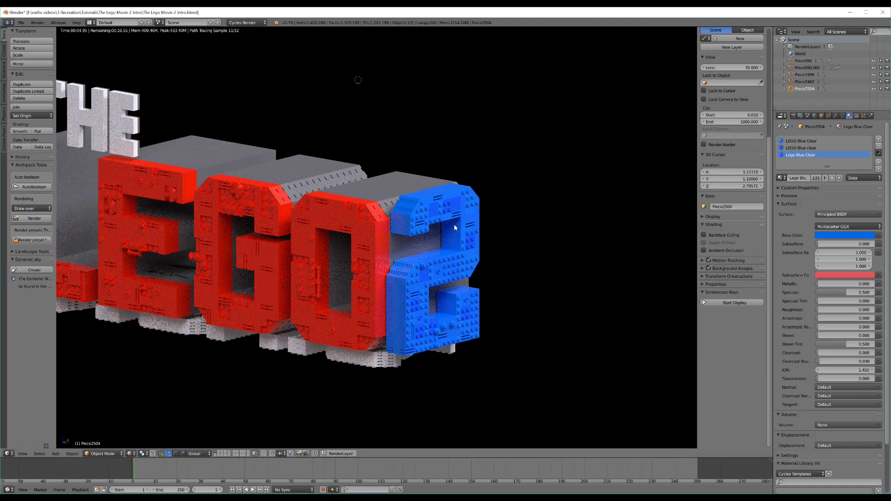
{"action": "left_click", "coordinate": [829, 379]}
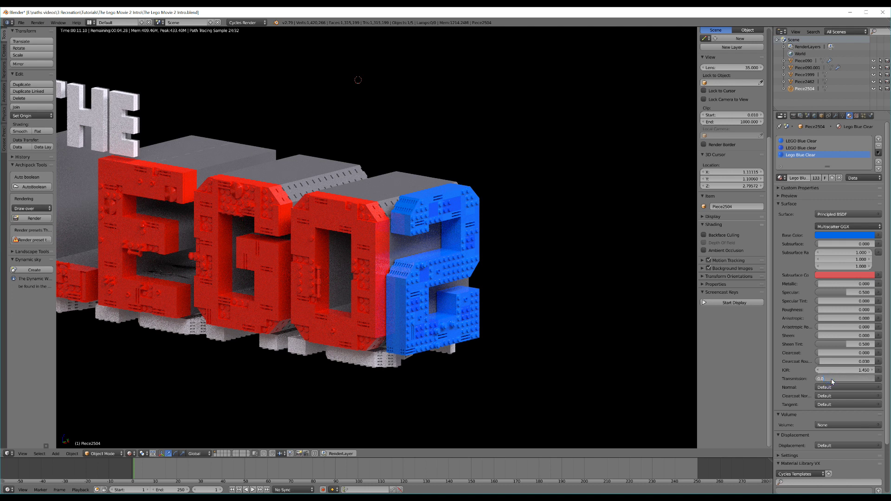
{"action": "type", "text": "0.95"}
{"action": "key", "text": "Return"}
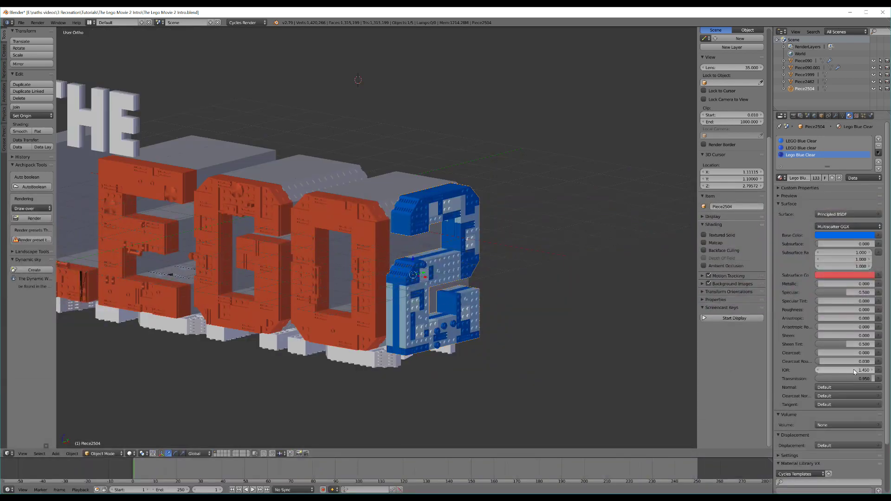
Set the LEGO Blue clear slot's transmission to 0.95.
{"action": "left_click", "coordinate": [815, 149]}
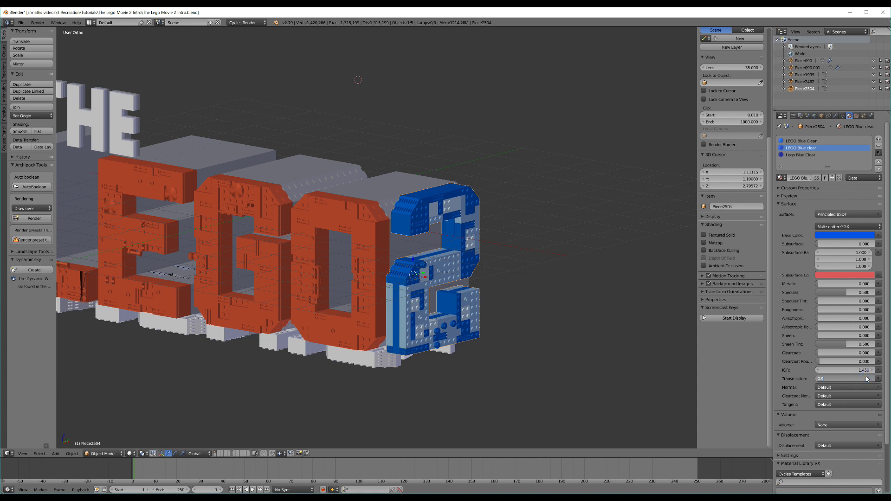
{"action": "key", "text": "Escape"}
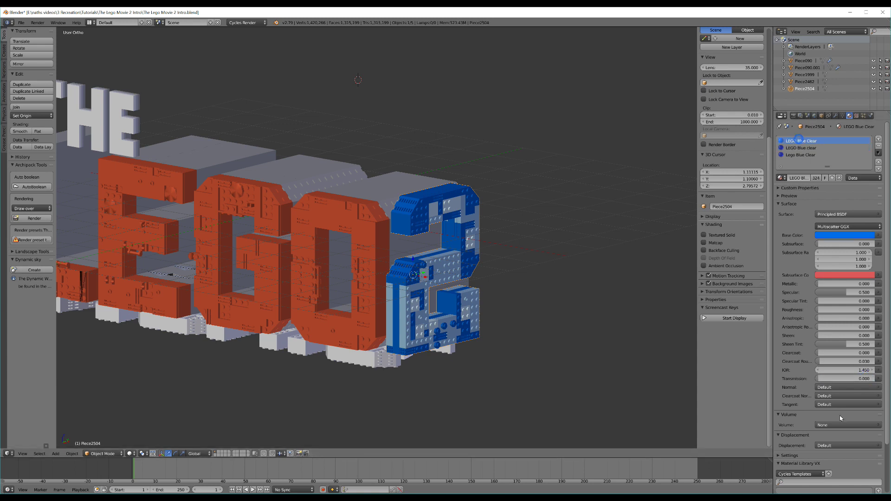
{"action": "left_click", "coordinate": [859, 377]}
{"action": "type", "text": "0.95"}
{"action": "key", "text": "Return"}
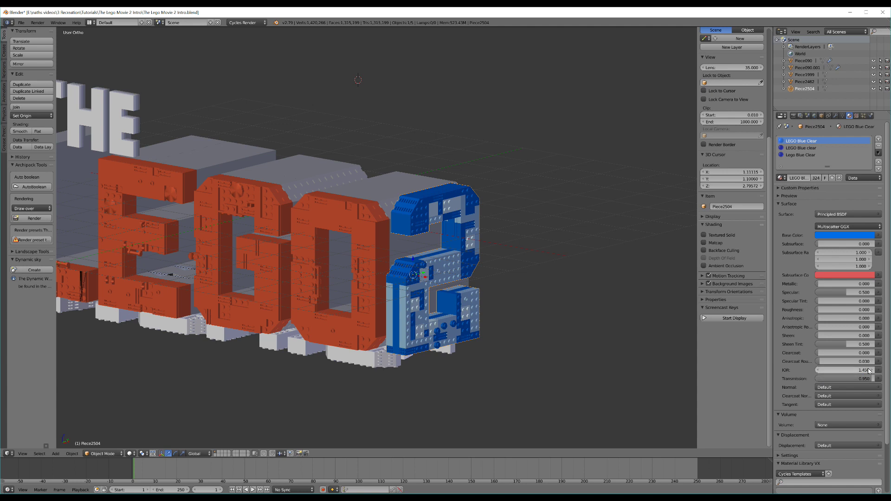
Retune the Lego Blue Clear base colour and lighten LEGO Blue clear to a sky blue.
{"action": "left_click", "coordinate": [846, 239]}
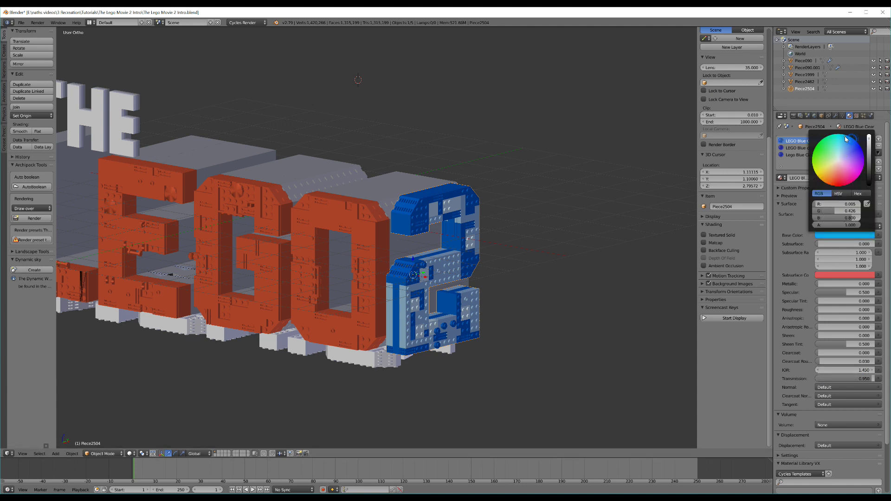
{"action": "left_click", "coordinate": [795, 155]}
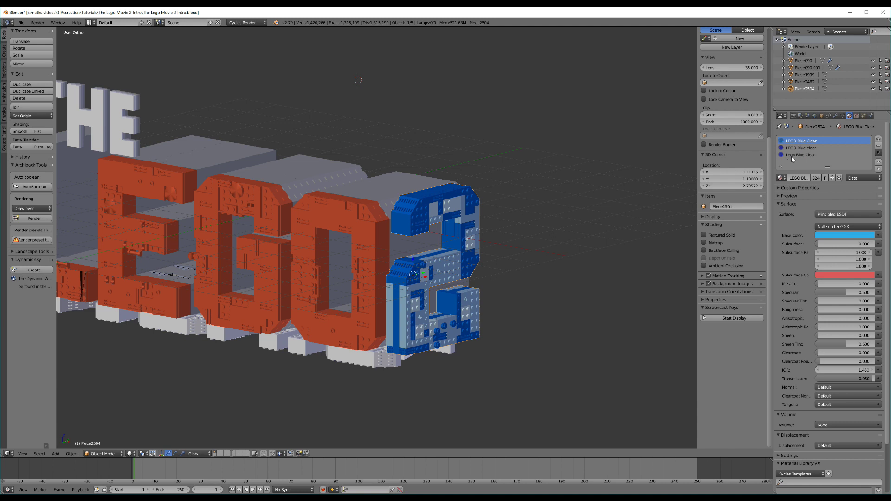
{"action": "left_click", "coordinate": [843, 236]}
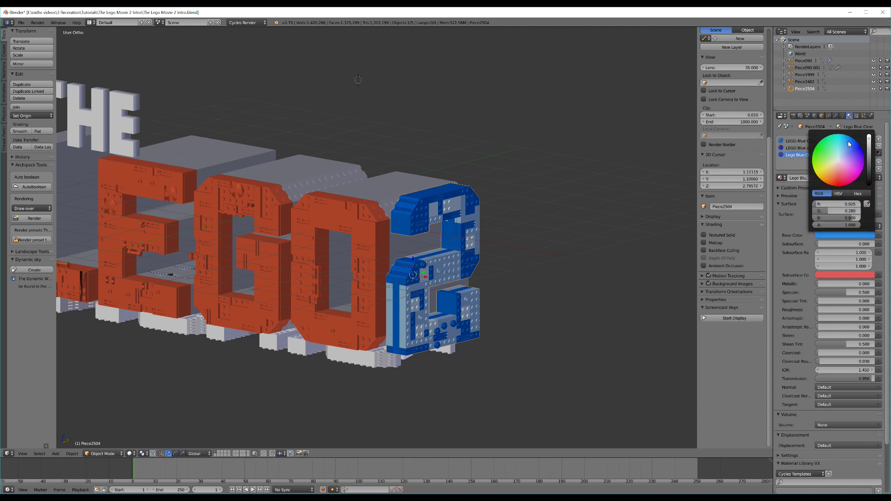
{"action": "left_click_drag", "start_coordinate": [850, 144], "coordinate": [848, 141]}
{"action": "left_click", "coordinate": [796, 148]}
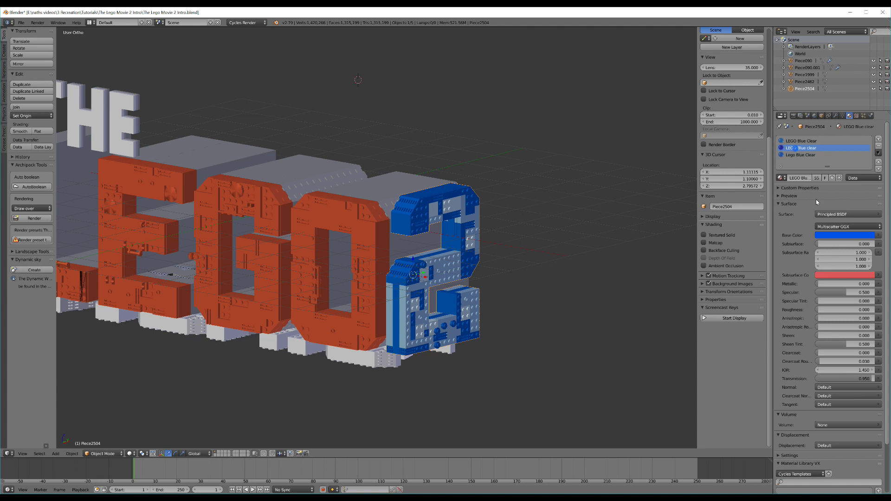
{"action": "left_click", "coordinate": [830, 236]}
{"action": "left_click_drag", "start_coordinate": [851, 146], "coordinate": [850, 137]}
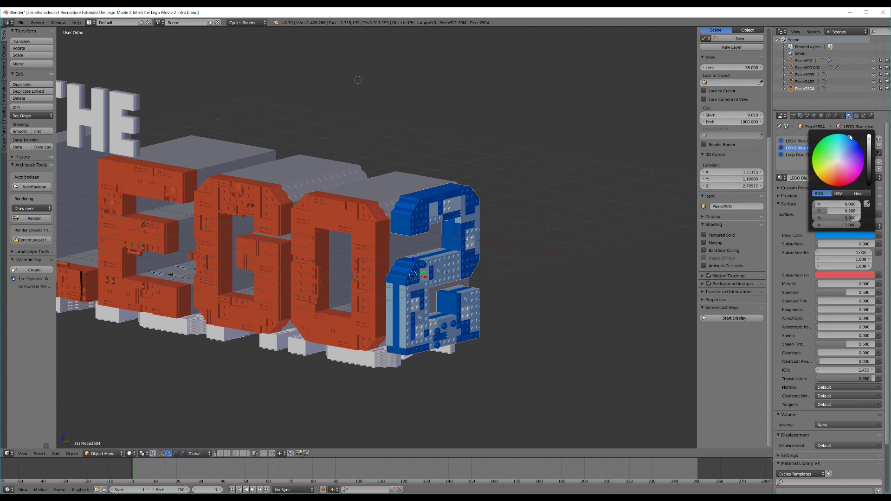
{"action": "scroll", "coordinate": [408, 190], "scroll_direction": "down", "scroll_amount": 2}
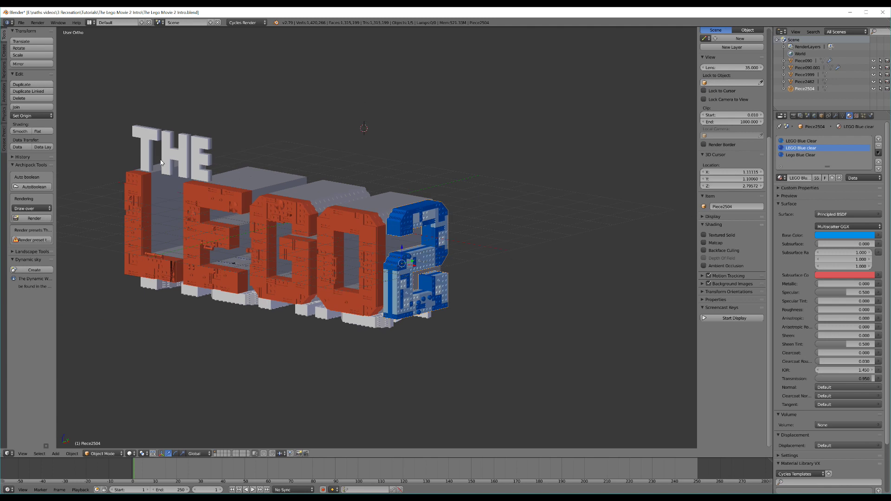
Select the THE lettering piece and centre the view on it.
{"action": "scroll", "coordinate": [182, 152], "scroll_direction": "up", "scroll_amount": 3}
{"action": "middle_click_drag", "start_coordinate": [182, 151], "coordinate": [326, 135], "text": "shift"}
{"action": "right_click", "coordinate": [326, 134]}
{"action": "scroll", "coordinate": [322, 143], "scroll_direction": "up", "scroll_amount": 1}
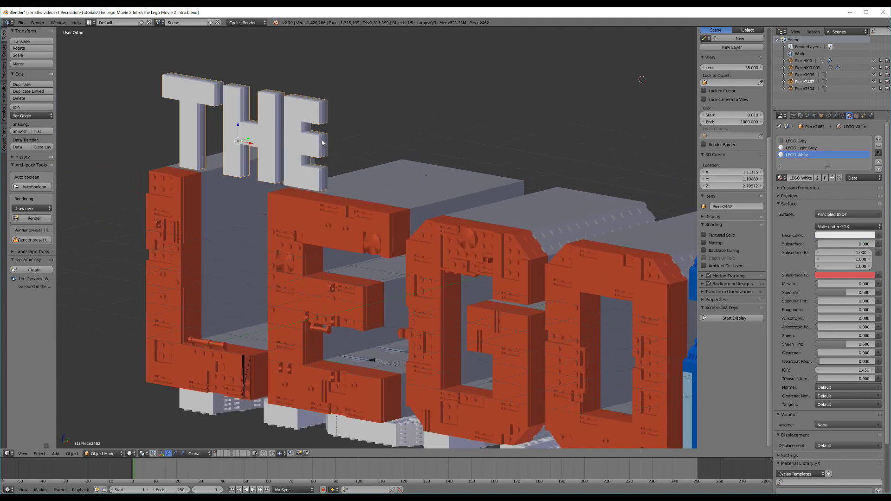
{"action": "scroll", "coordinate": [320, 139], "scroll_direction": "up", "scroll_amount": 1}
{"action": "middle_click_drag", "start_coordinate": [382, 169], "coordinate": [442, 175], "text": "shift"}
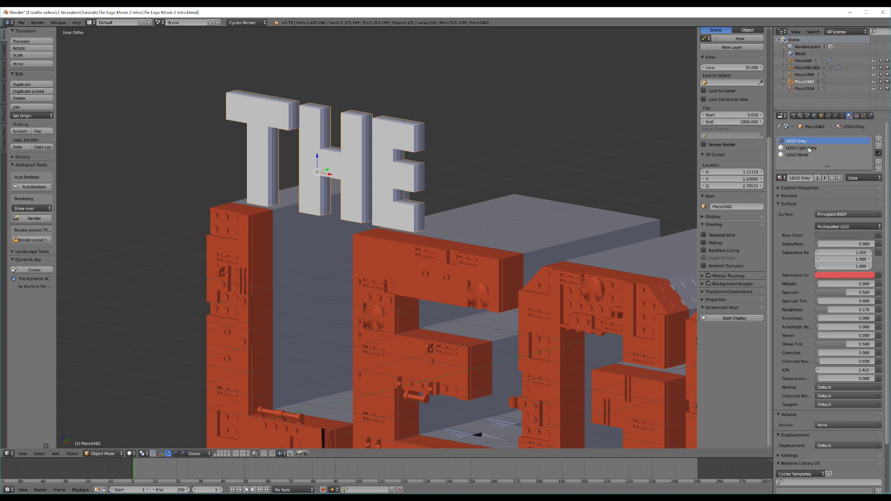
Make LEGO Light Grey a Principled BSDF with its base colour darkened to 0.345 grey.
{"action": "left_click", "coordinate": [808, 147]}
{"action": "left_click", "coordinate": [852, 215]}
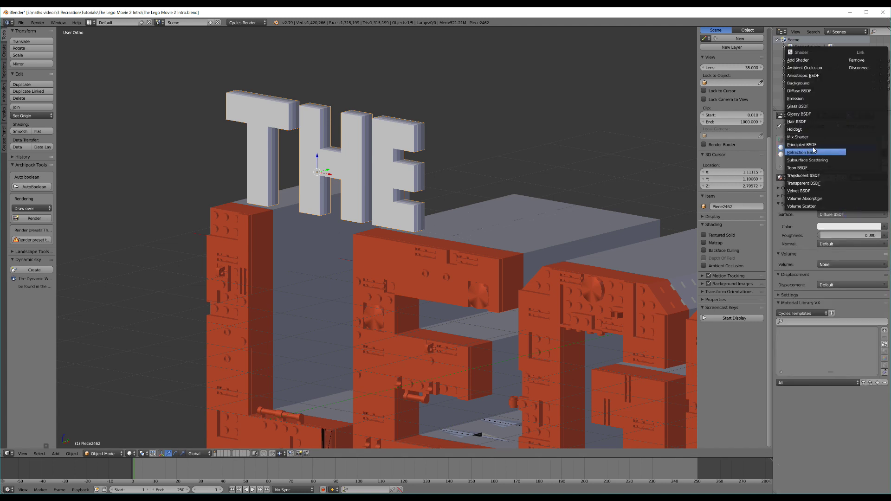
{"action": "left_click", "coordinate": [813, 145]}
{"action": "left_click", "coordinate": [859, 235]}
{"action": "left_click", "coordinate": [870, 150]}
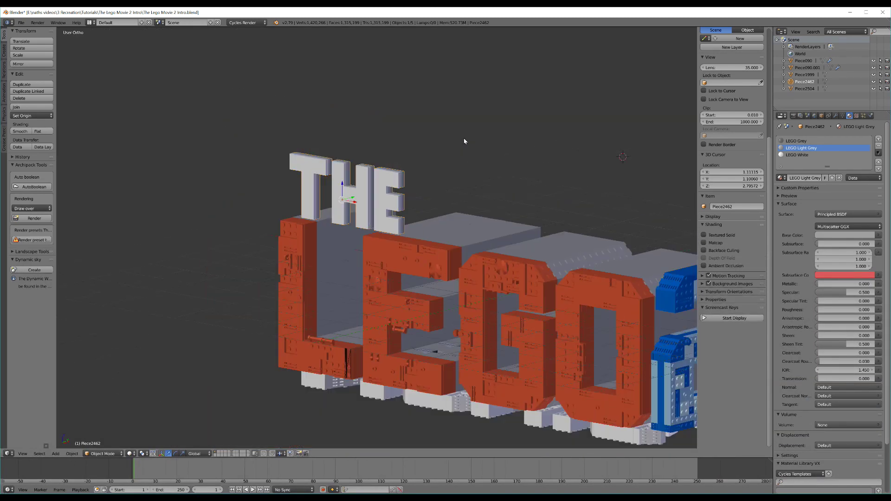
Add a camera to the scene and look through it.
{"action": "middle_click_drag", "start_coordinate": [442, 171], "coordinate": [455, 260]}
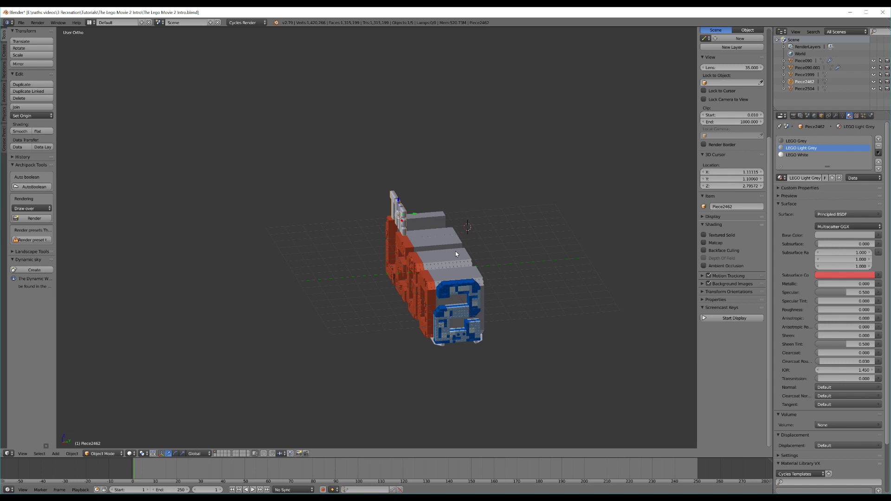
{"action": "key", "text": "shift+a"}
{"action": "mouse_move", "coordinate": [456, 247]}
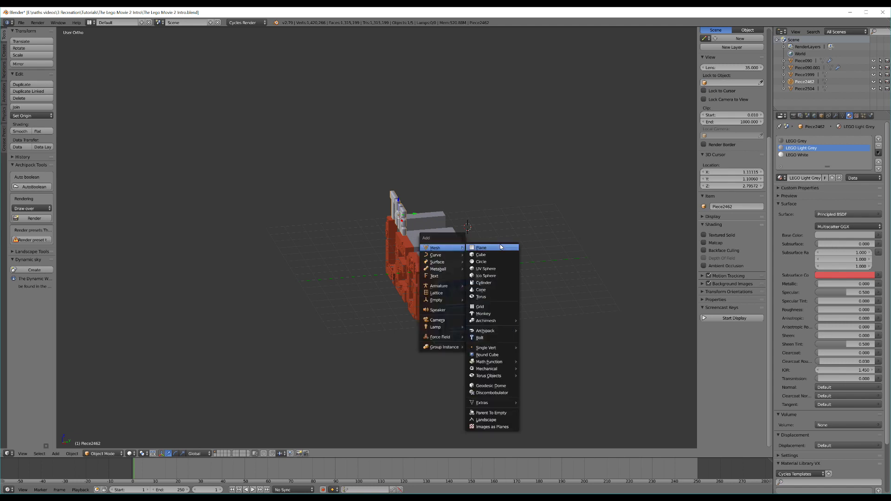
{"action": "left_click", "coordinate": [441, 321]}
{"action": "key", "text": "KP_0"}
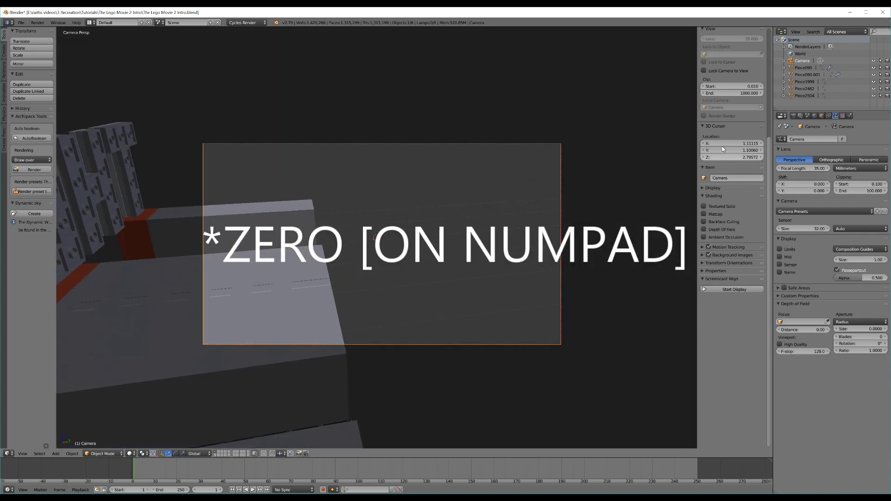
Lock the camera to the view and zoom and orbit to frame the whole logo at an angle.
{"action": "left_click", "coordinate": [704, 70]}
{"action": "scroll", "coordinate": [475, 245], "scroll_direction": "down", "scroll_amount": 10}
{"action": "scroll", "coordinate": [497, 225], "scroll_direction": "down", "scroll_amount": 12}
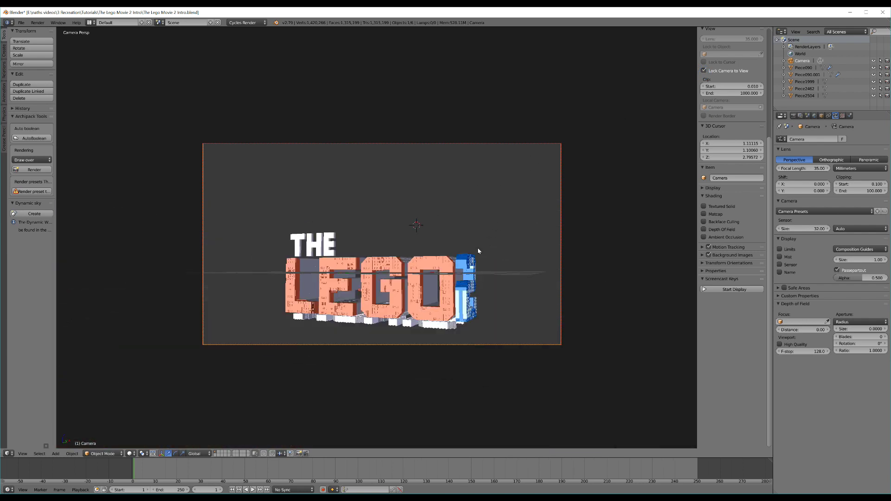
{"action": "scroll", "coordinate": [476, 232], "scroll_direction": "down", "scroll_amount": 8}
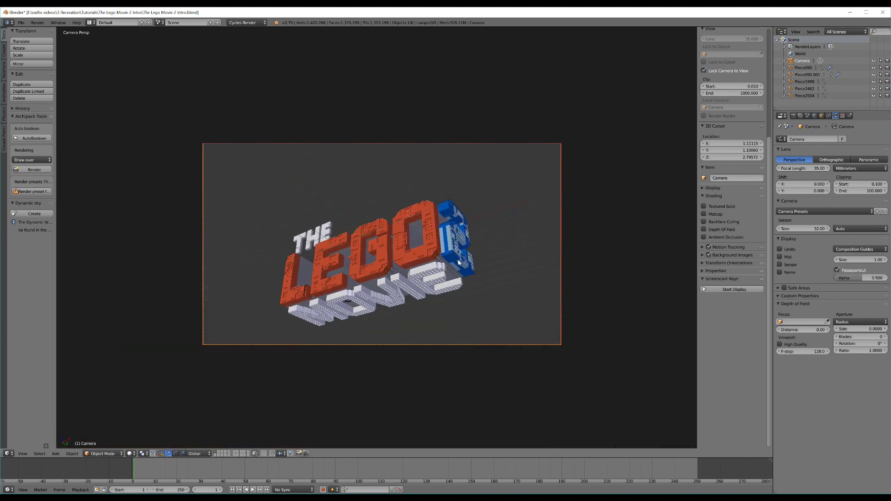
{"action": "middle_click_drag", "start_coordinate": [460, 266], "coordinate": [463, 248]}
Add 'The Lego Movie 2 logo.jpg' as a camera background image, fit to frame, at about 0.6 opacity.
{"action": "left_click", "coordinate": [703, 255]}
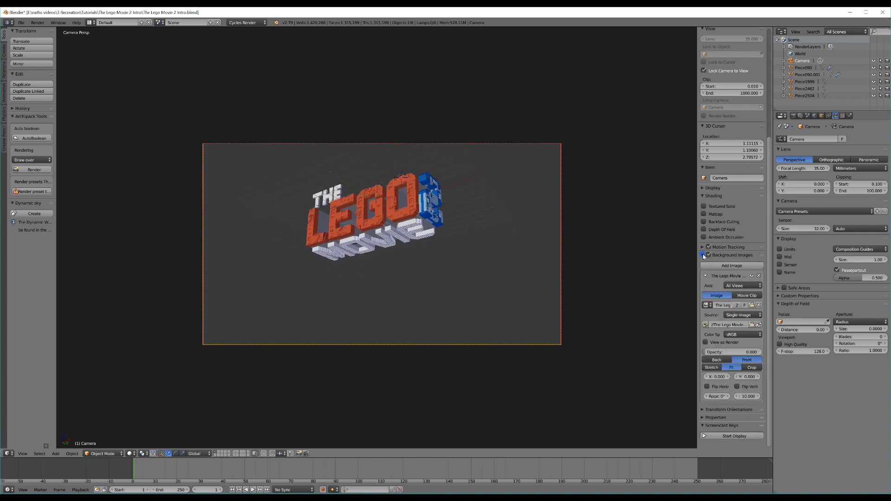
{"action": "left_click", "coordinate": [713, 256]}
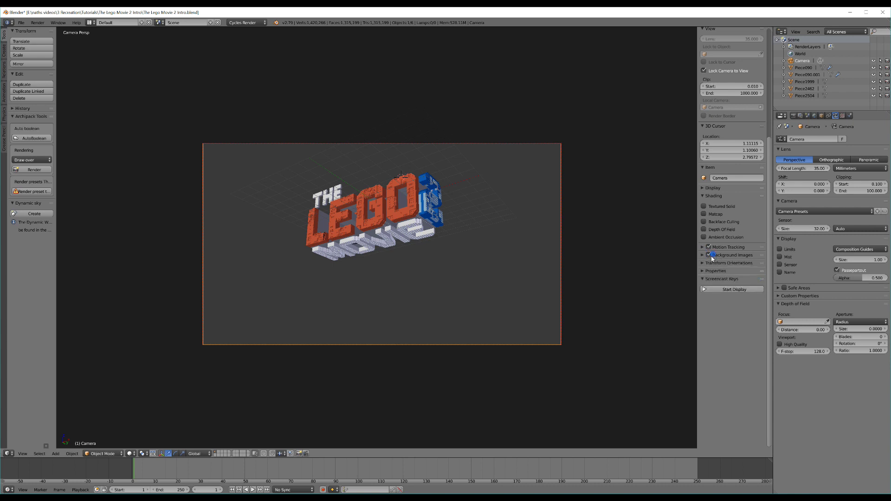
{"action": "left_click", "coordinate": [724, 255]}
{"action": "left_click", "coordinate": [732, 266]}
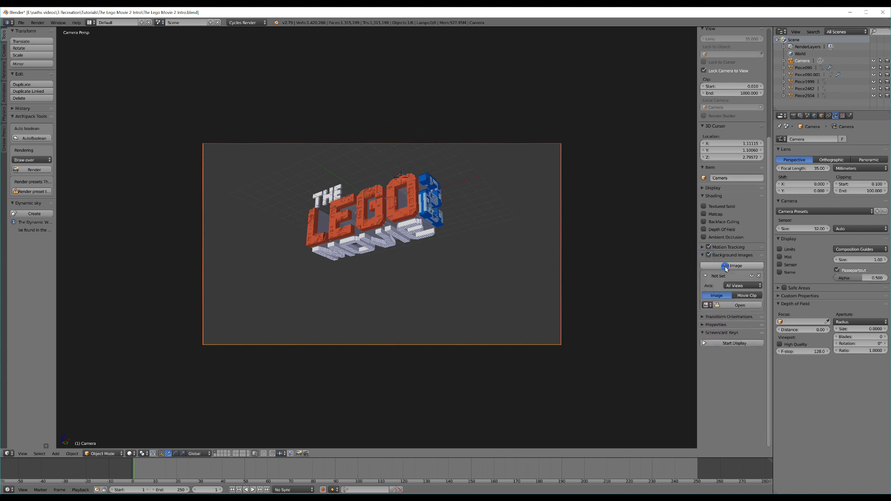
{"action": "left_click", "coordinate": [726, 306]}
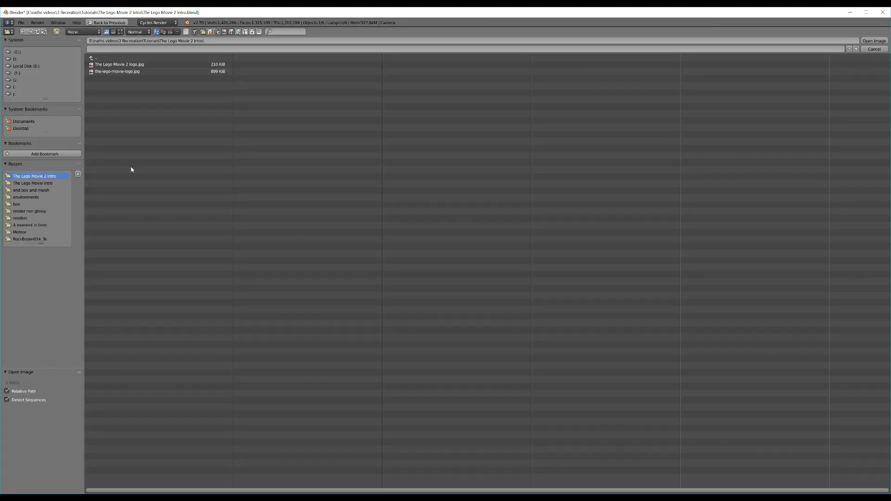
{"action": "left_click", "coordinate": [111, 67]}
{"action": "left_click", "coordinate": [120, 31]}
{"action": "double_click", "coordinate": [165, 82]}
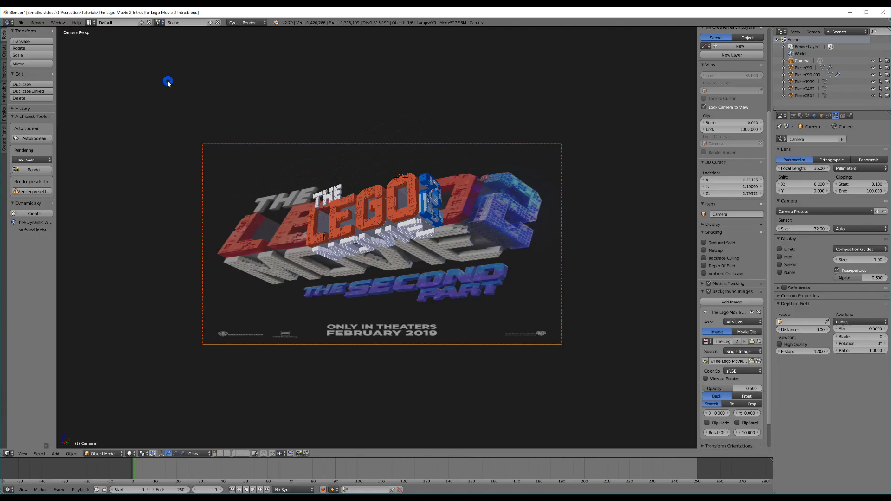
{"action": "left_click", "coordinate": [732, 405]}
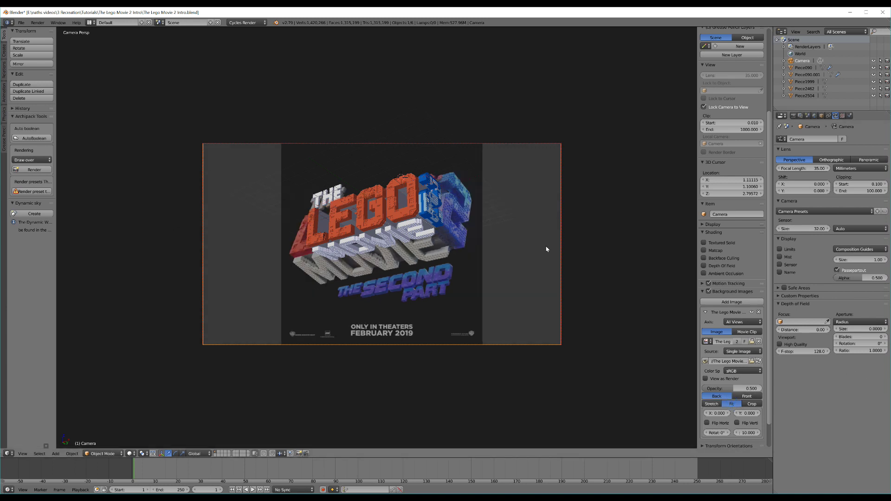
{"action": "left_click_drag", "start_coordinate": [722, 388], "coordinate": [726, 378]}
Roughly rotate the camera toward the poster and draw the reference image in front of the model.
{"action": "middle_click_drag", "start_coordinate": [494, 209], "coordinate": [513, 222]}
{"action": "key", "text": "r"}
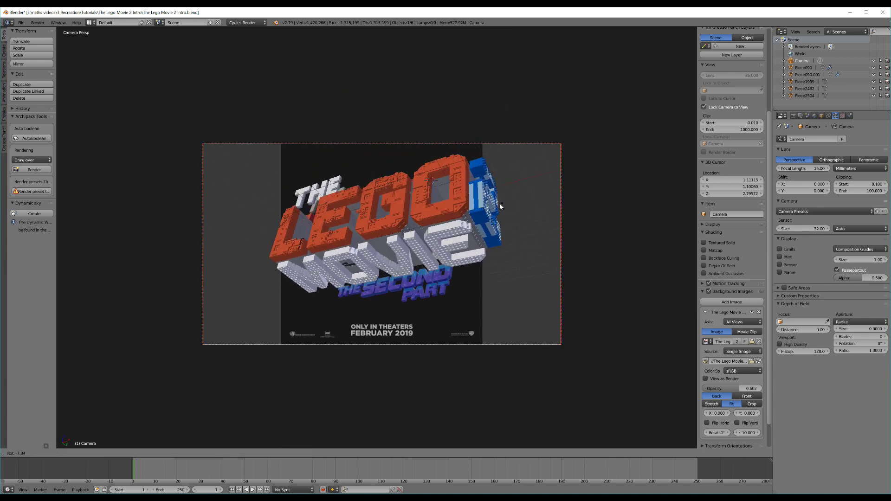
{"action": "left_click", "coordinate": [496, 200]}
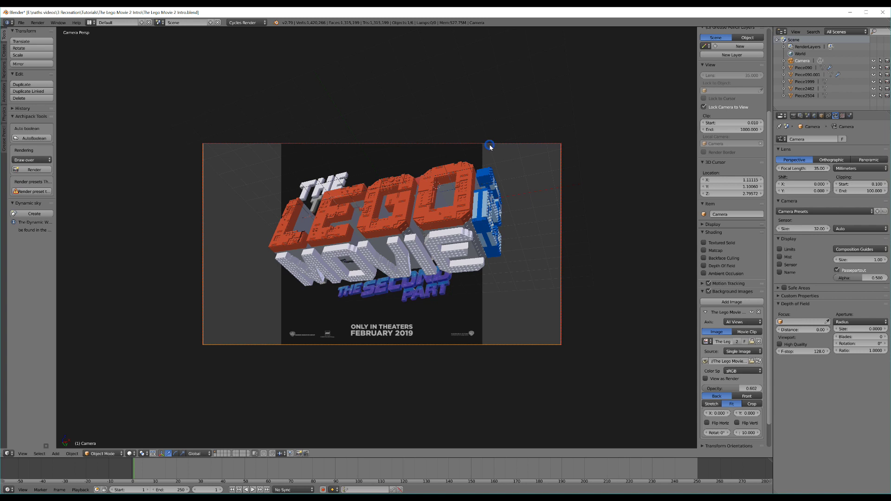
{"action": "key", "text": "r"}
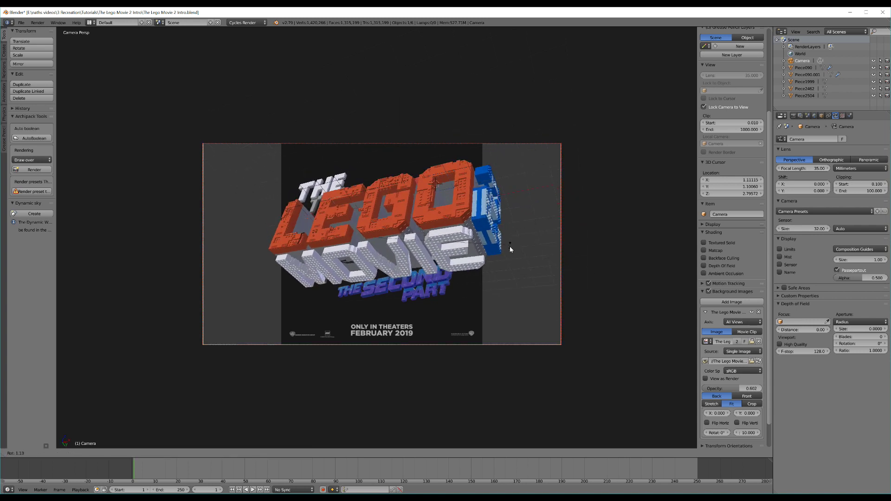
{"action": "left_click", "coordinate": [510, 246]}
{"action": "left_click_drag", "start_coordinate": [744, 388], "coordinate": [741, 389]}
{"action": "left_click", "coordinate": [741, 397]}
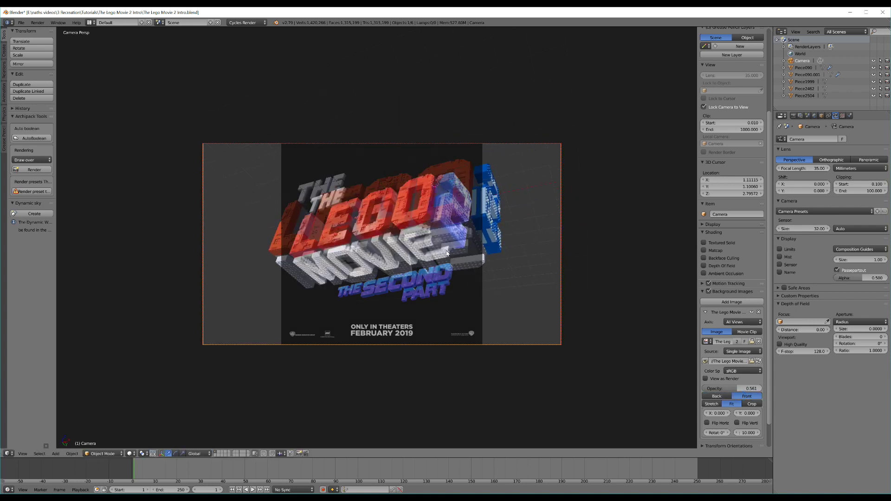
{"action": "middle_click_drag", "start_coordinate": [394, 209], "coordinate": [405, 227]}
Dim the reference to about 0.3 and turn the camera, including a rotation about global Z.
{"action": "mouse_move", "coordinate": [735, 388]}
{"action": "left_mouse_down"}
{"action": "mouse_move", "coordinate": [714, 388]}
{"action": "mouse_move", "coordinate": [722, 395]}
{"action": "left_mouse_up"}
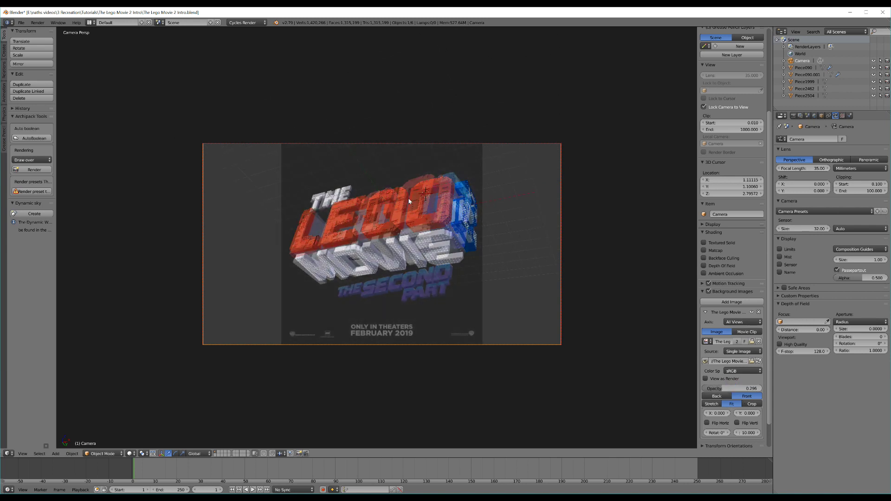
{"action": "key", "text": "r"}
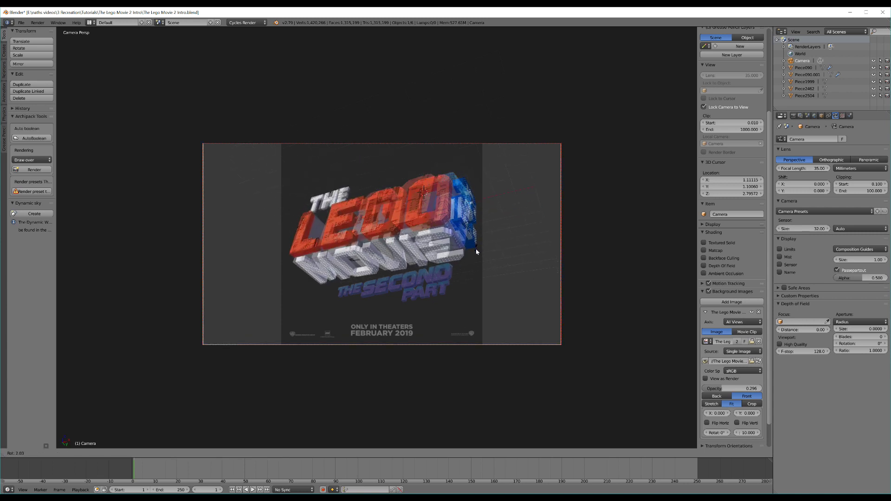
{"action": "left_click", "coordinate": [466, 245]}
{"action": "key", "text": "r"}
{"action": "key", "text": "z"}
{"action": "left_click", "coordinate": [504, 257]}
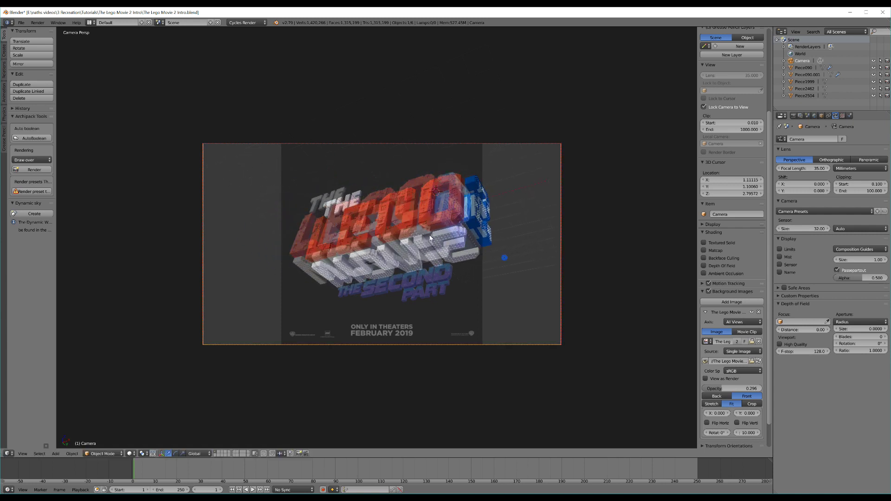
{"action": "middle_click_drag", "start_coordinate": [504, 257], "coordinate": [417, 235]}
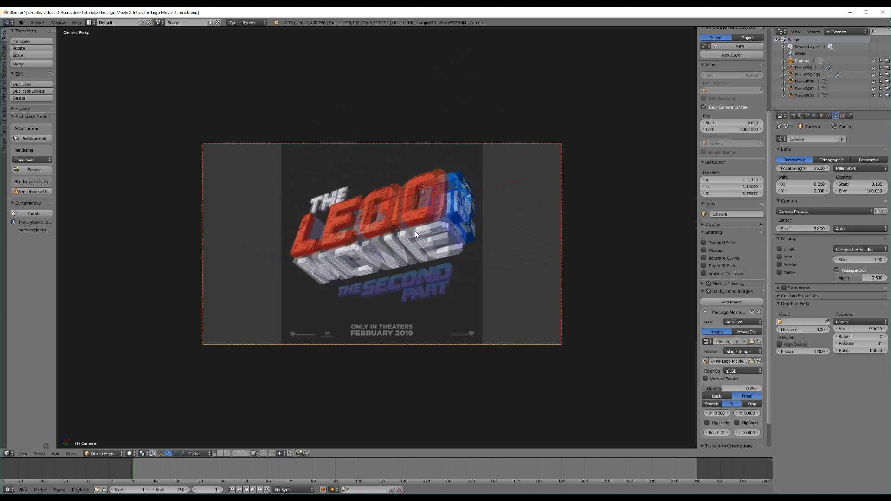
Tilt the camera about global Y and fine-tune until the brick logo matches the poster.
{"action": "key", "text": "r"}
{"action": "key", "text": "y"}
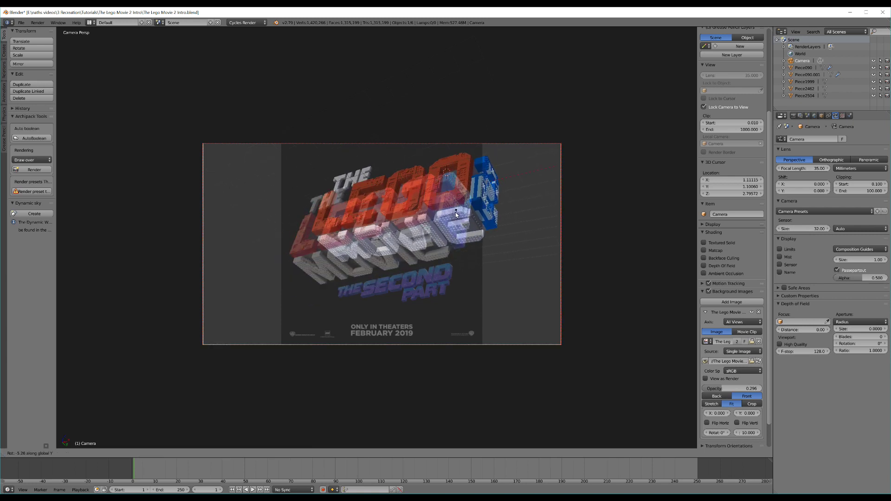
{"action": "left_click", "coordinate": [459, 218]}
{"action": "middle_click_drag", "start_coordinate": [459, 219], "coordinate": [442, 231]}
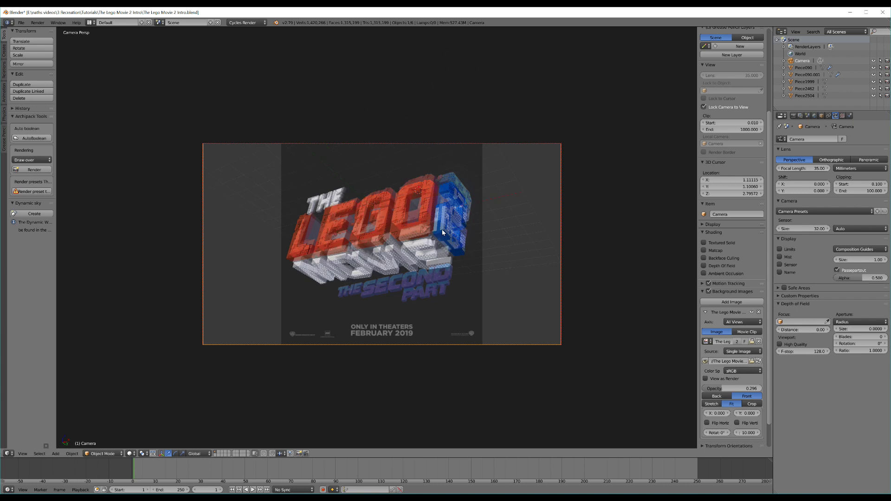
{"action": "middle_click_drag", "start_coordinate": [442, 229], "coordinate": [444, 227]}
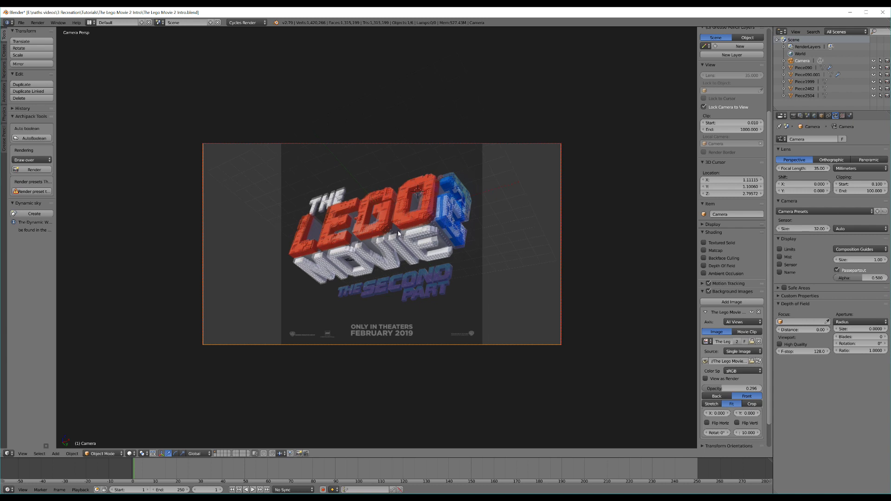
{"action": "middle_click_drag", "start_coordinate": [368, 241], "coordinate": [371, 242]}
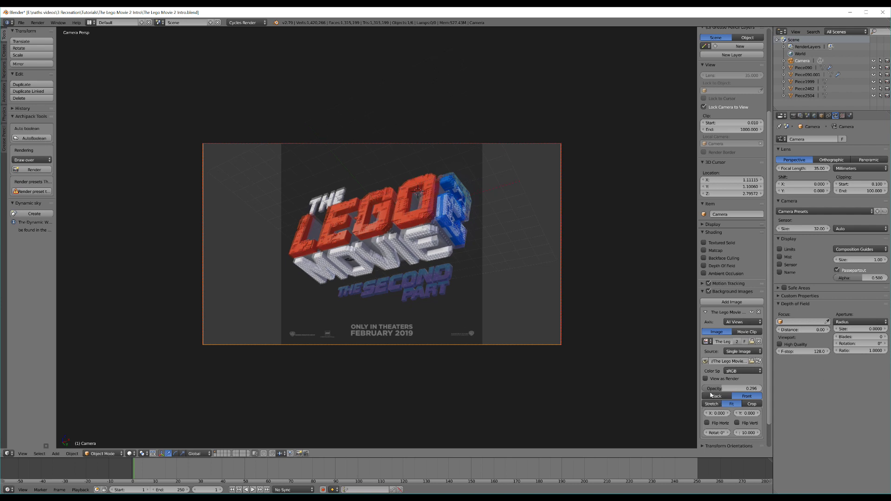
Fade the background poster to 0 opacity and switch to a side orthographic view.
{"action": "key", "text": "shift+z"}
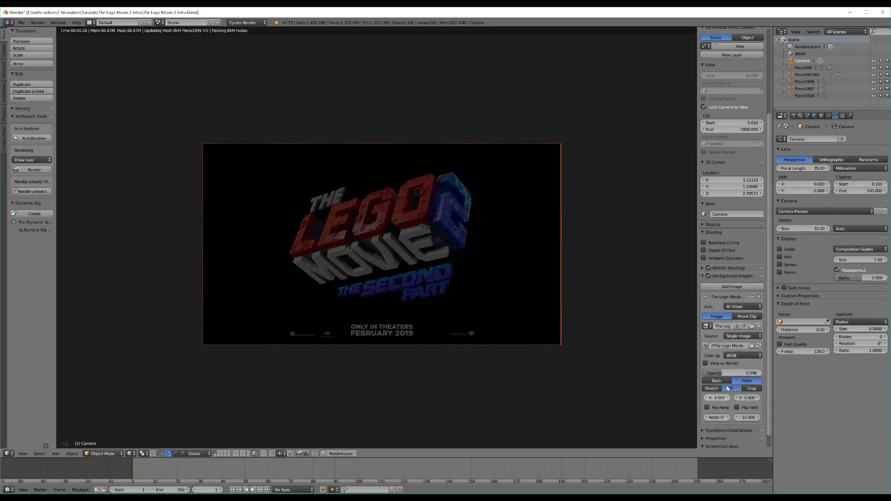
{"action": "left_click_drag", "start_coordinate": [721, 373], "coordinate": [675, 373]}
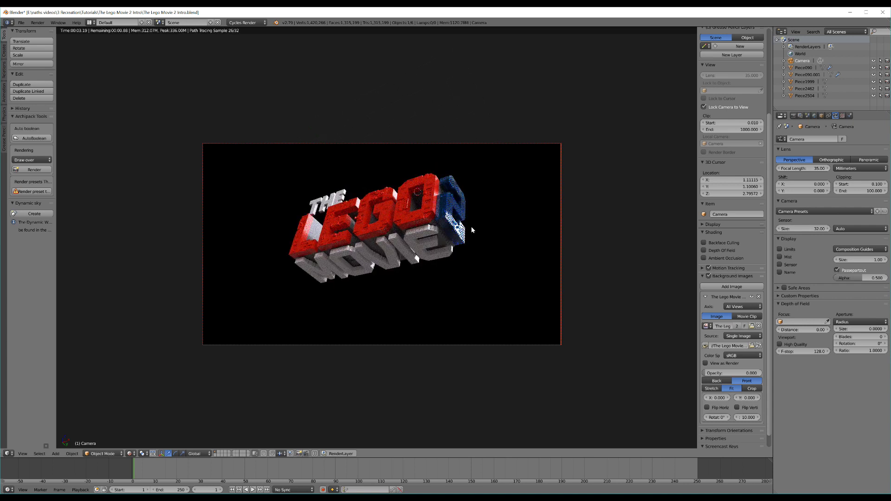
{"action": "key", "text": "shift+z"}
{"action": "key", "text": "KP_0"}
{"action": "key", "text": "KP_3"}
Snap the 3D cursor to the world centre and add a plane there.
{"action": "middle_click_drag", "start_coordinate": [471, 226], "coordinate": [408, 246]}
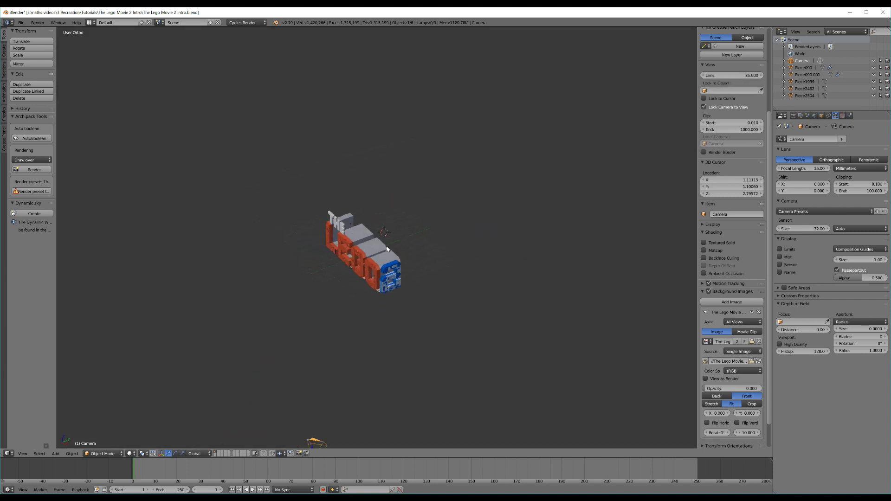
{"action": "key", "text": "shift+s"}
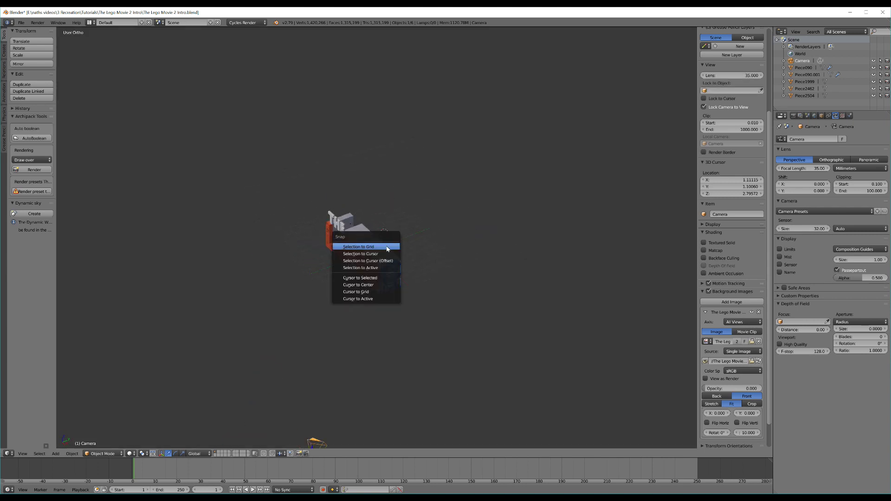
{"action": "left_click", "coordinate": [378, 284]}
{"action": "key", "text": "shift+a"}
{"action": "mouse_move", "coordinate": [390, 173]}
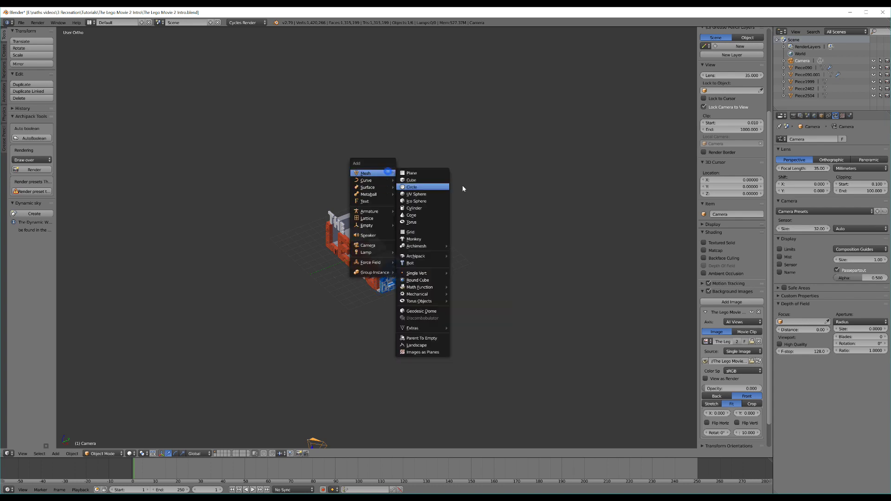
{"action": "left_click", "coordinate": [441, 177]}
Move the plane along Y and rotate it 90° about X to stand upright.
{"action": "key", "text": "g"}
{"action": "key", "text": "y"}
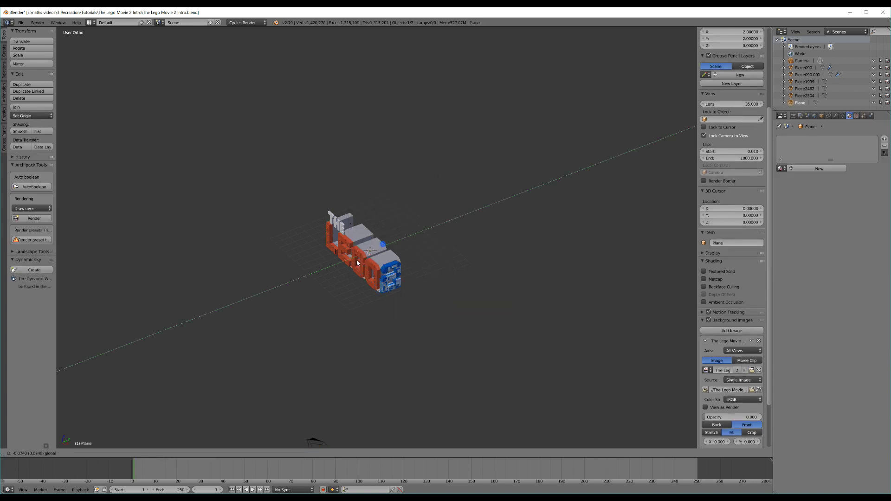
{"action": "left_click", "coordinate": [287, 289]}
{"action": "type", "text": "rx90"}
{"action": "key", "text": "Return"}
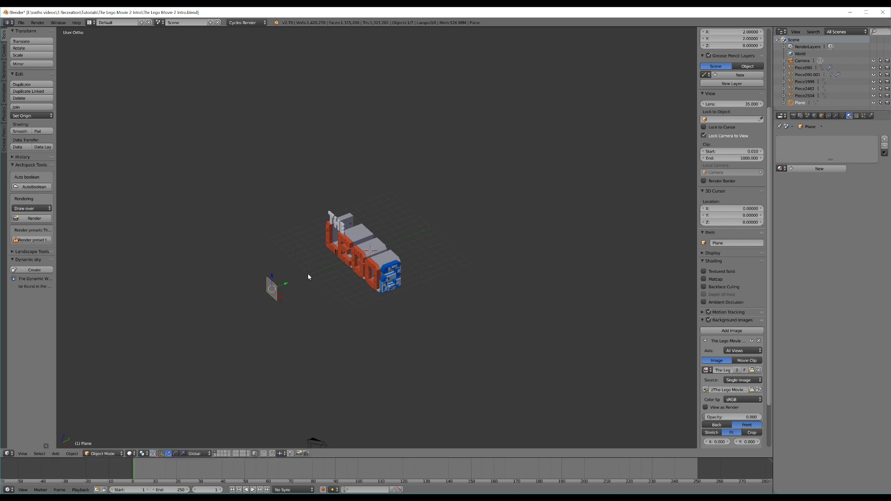
Enlarge the plane, then stretch it wider along X and taller along Y.
{"action": "key", "text": "s"}
{"action": "left_click", "coordinate": [373, 294]}
{"action": "middle_click_drag", "start_coordinate": [332, 306], "coordinate": [335, 307]}
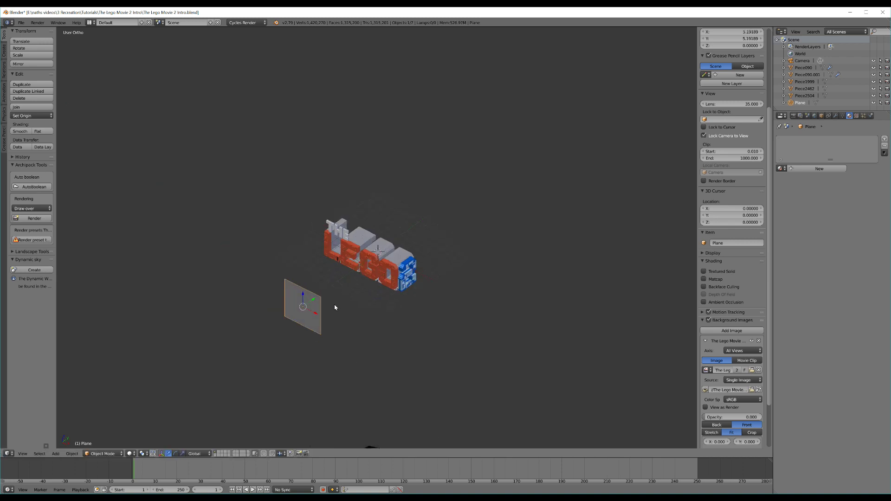
{"action": "key", "text": "s"}
{"action": "key", "text": "x"}
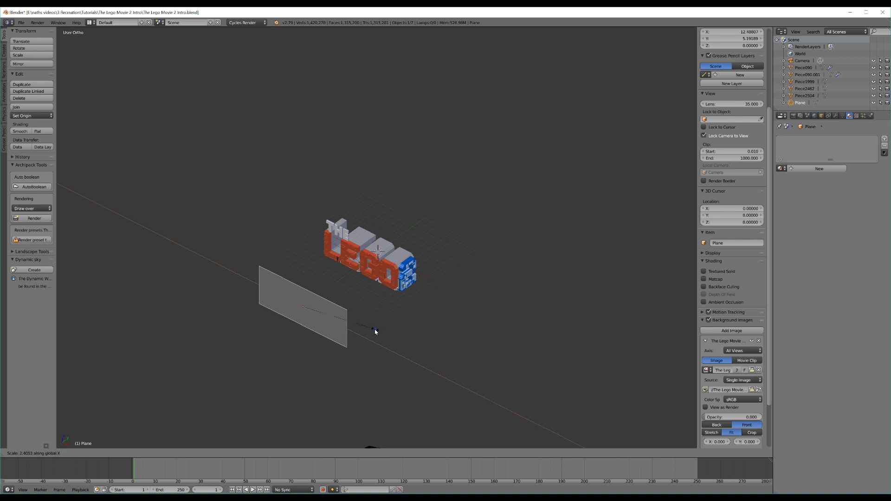
{"action": "left_click", "coordinate": [368, 325]}
{"action": "key", "text": "s"}
{"action": "key", "text": "y"}
{"action": "left_click", "coordinate": [342, 275]}
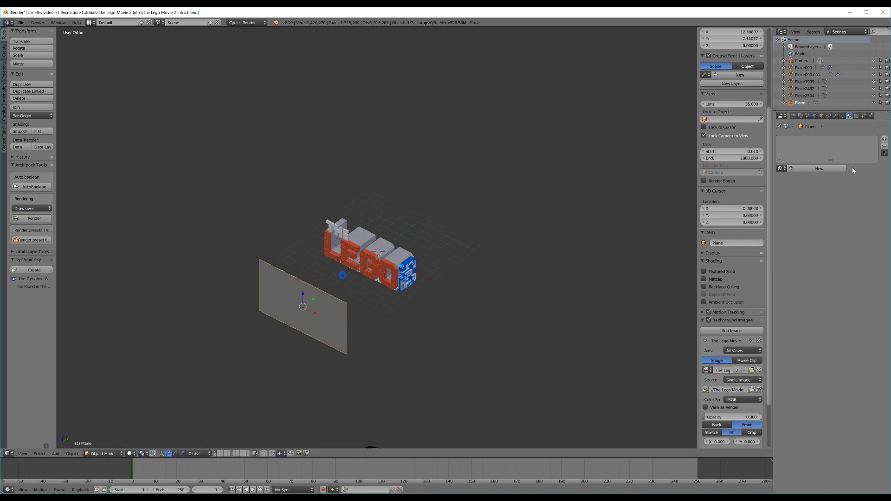
Give the plane a new Emission material with strength 5 and view through the camera.
{"action": "left_click", "coordinate": [819, 170]}
{"action": "left_click", "coordinate": [832, 204]}
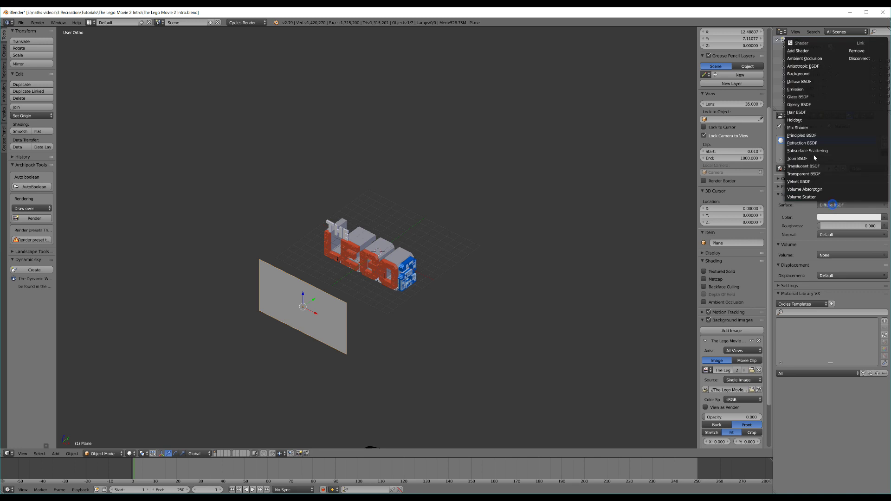
{"action": "left_click", "coordinate": [798, 89]}
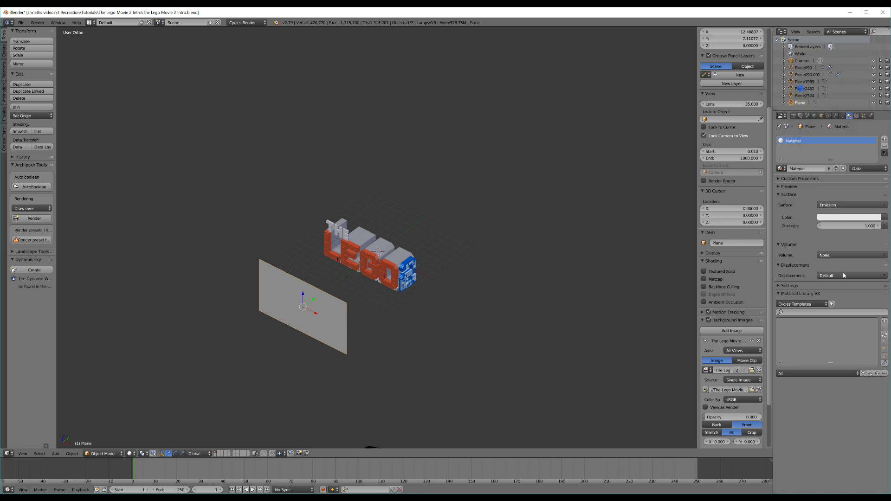
{"action": "left_click", "coordinate": [840, 226]}
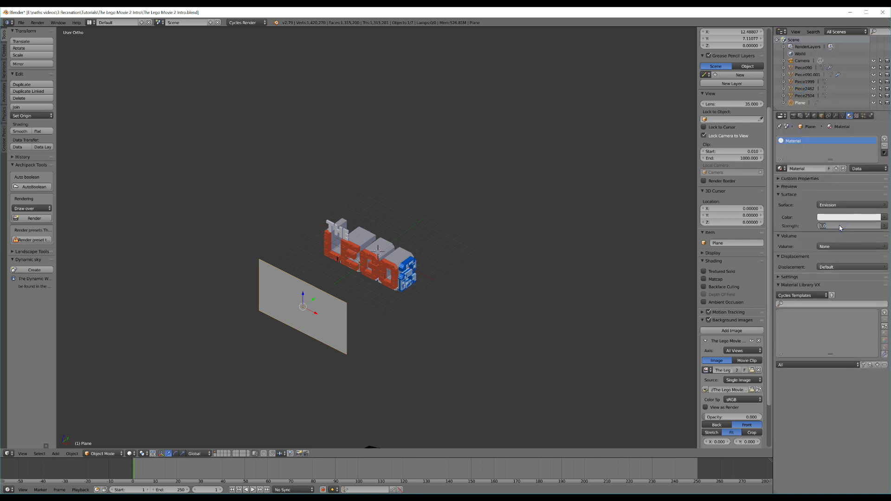
{"action": "type", "text": "5"}
{"action": "key", "text": "Return"}
{"action": "key", "text": "KP_0"}
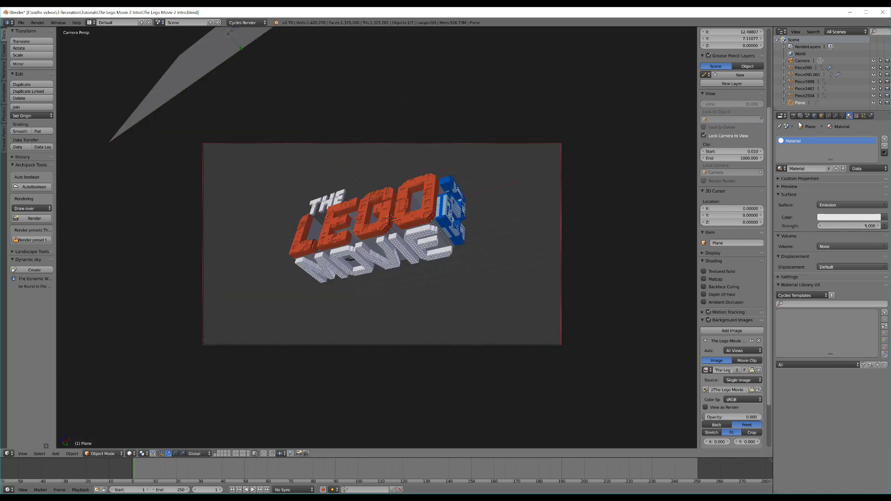
Uncheck Camera under the plane's Cycles Ray Visibility and preview the rendered camera view.
{"action": "left_click", "coordinate": [821, 115]}
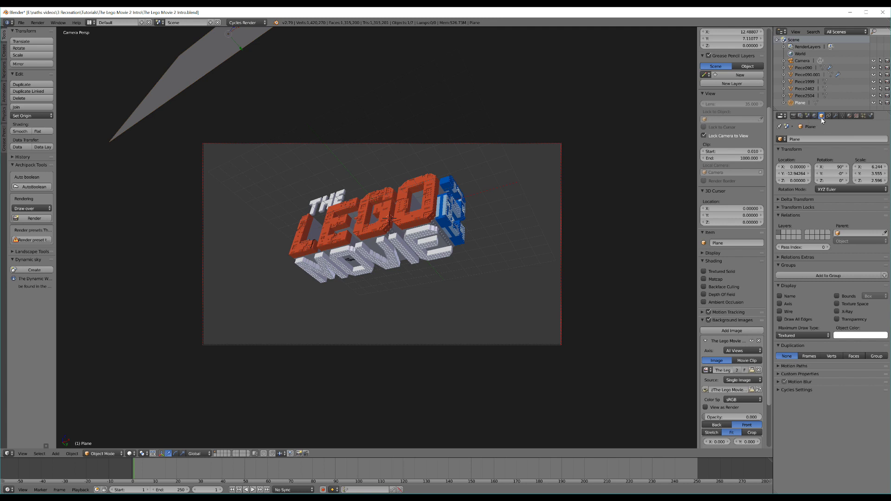
{"action": "left_click", "coordinate": [784, 391]}
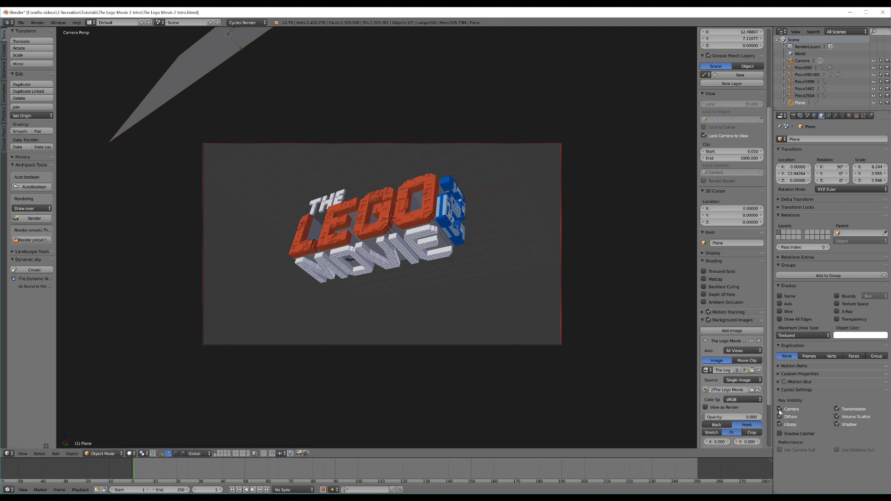
{"action": "left_click", "coordinate": [780, 409]}
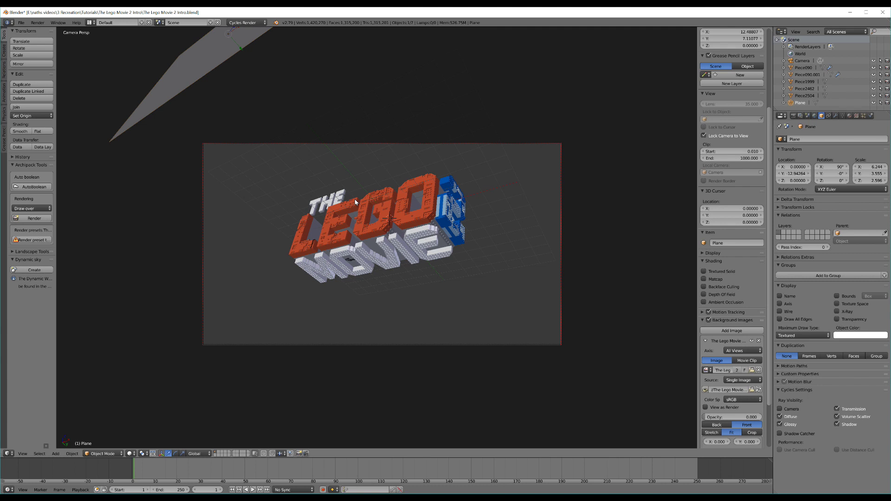
{"action": "key", "text": "shift+z"}
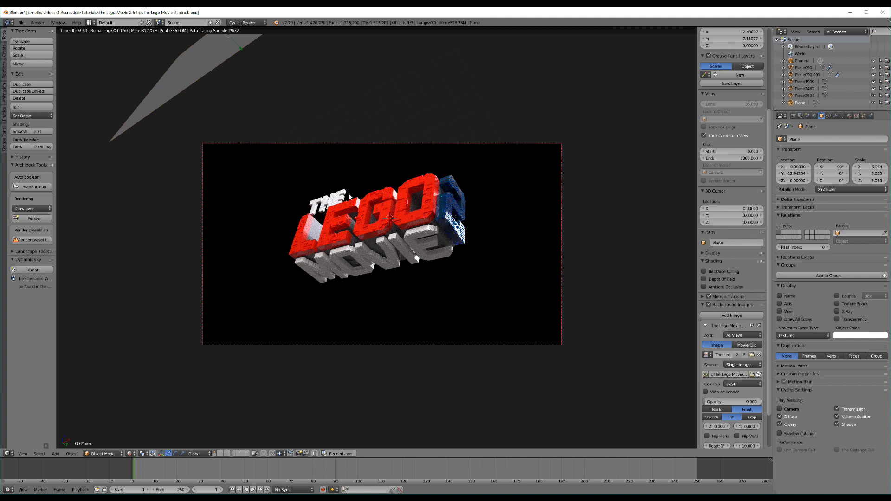
Enlarge the light plane and lower it along Z below the logo.
{"action": "key", "text": "shift+z"}
{"action": "key", "text": "KP_0"}
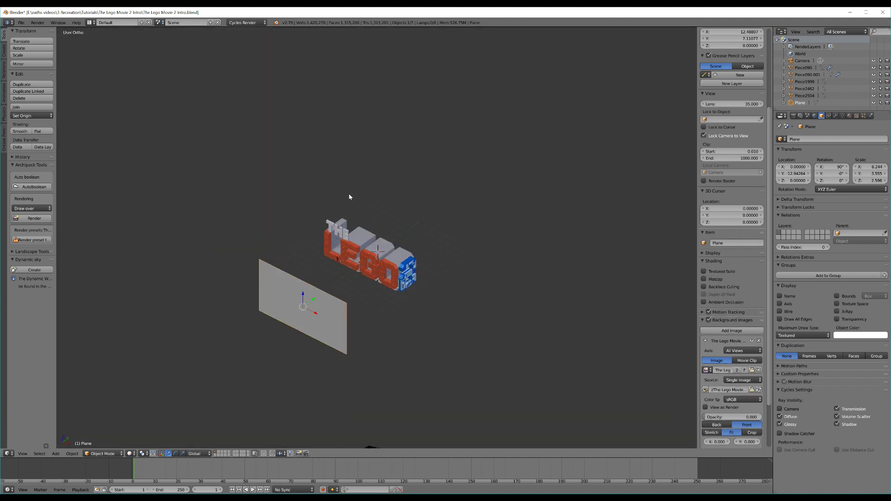
{"action": "key", "text": "s"}
{"action": "left_click", "coordinate": [338, 304]}
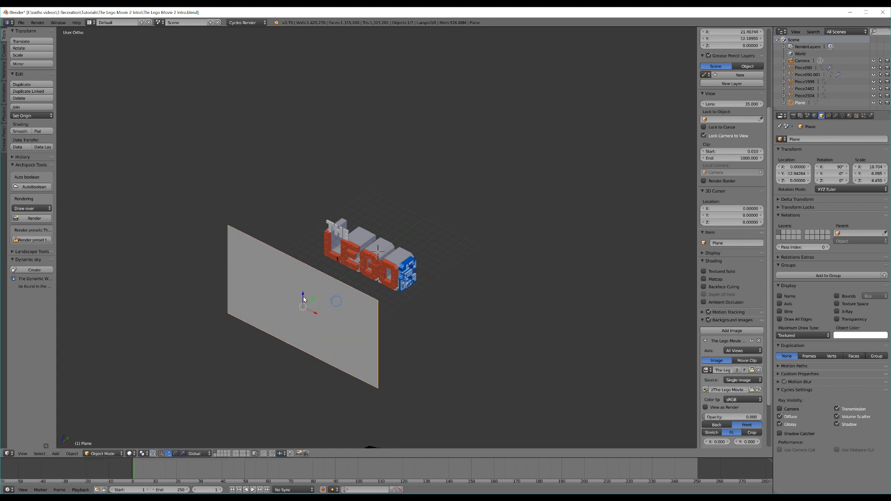
{"action": "key", "text": "g"}
{"action": "key", "text": "z"}
{"action": "left_click", "coordinate": [336, 319]}
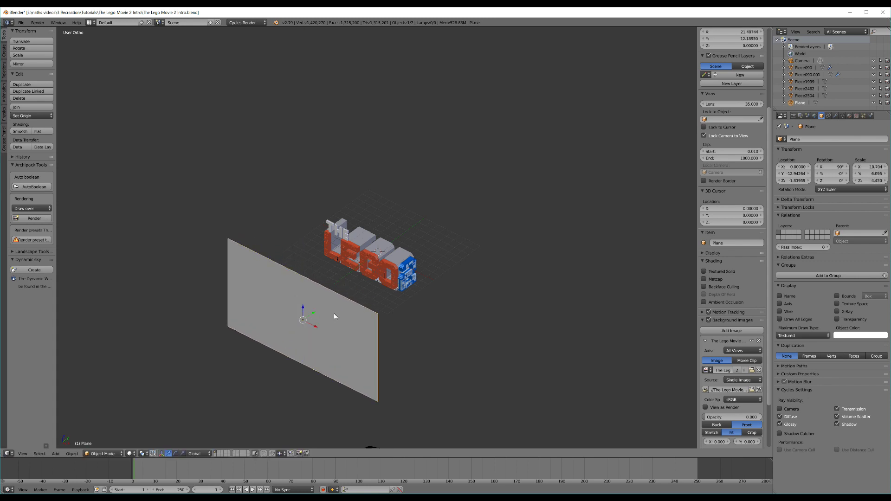
Duplicate the plane along X, rotate the copy 90° about Z, and slide it along Y.
{"action": "key", "text": "shift+d"}
{"action": "key", "text": "x"}
{"action": "left_click", "coordinate": [496, 365]}
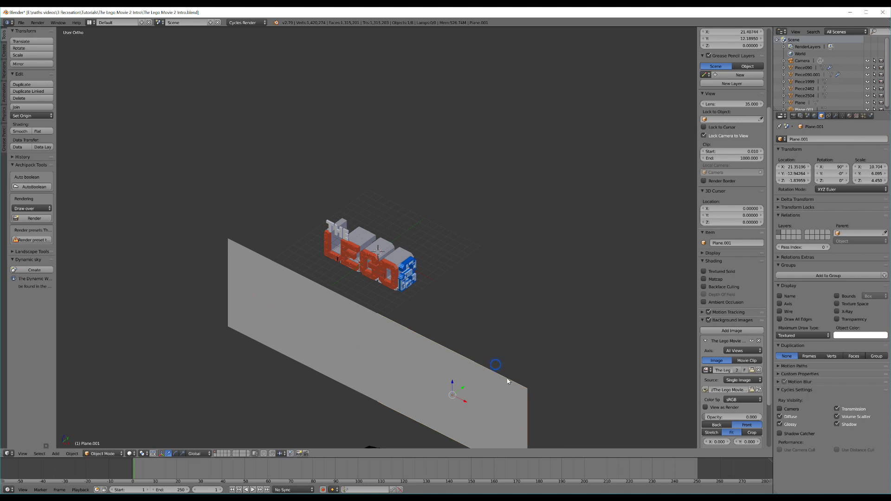
{"action": "type", "text": "rz"}
{"action": "type", "text": "90"}
{"action": "key", "text": "Return"}
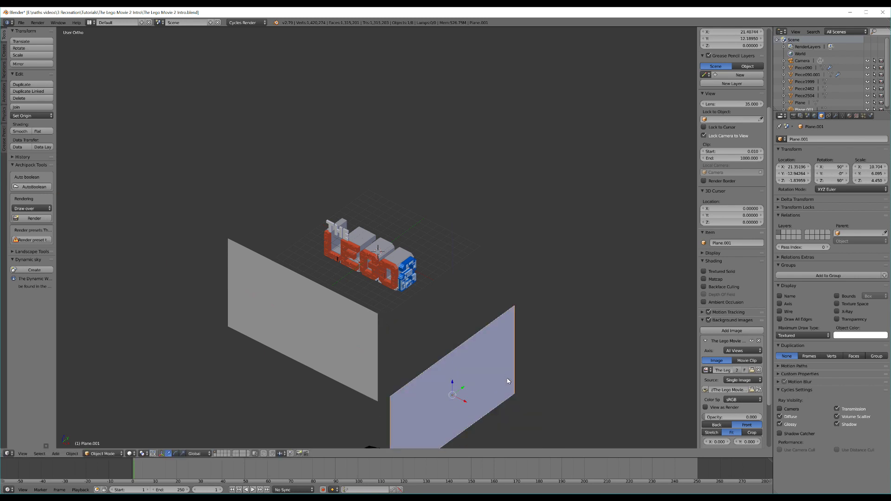
{"action": "left_click_drag", "start_coordinate": [465, 388], "coordinate": [536, 314]}
{"action": "key", "text": "KP_0"}
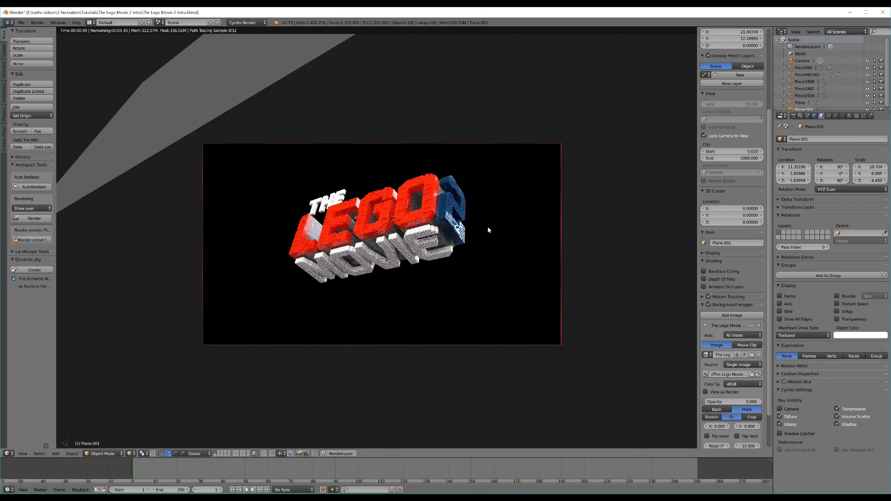
Move the duplicate Plane.001 closer to the logo along X, to X 9.388.
{"action": "key", "text": "shift+z"}
{"action": "mouse_move", "coordinate": [489, 229]}
{"action": "middle_mouse_down"}
{"action": "mouse_move", "coordinate": [583, 290]}
{"action": "mouse_move", "coordinate": [607, 272]}
{"action": "mouse_move", "coordinate": [547, 252]}
{"action": "middle_mouse_up"}
{"action": "left_click_drag", "start_coordinate": [538, 251], "coordinate": [465, 241]}
{"action": "mouse_move", "coordinate": [464, 241]}
{"action": "middle_mouse_down"}
{"action": "mouse_move", "coordinate": [481, 250]}
{"action": "mouse_move", "coordinate": [457, 253]}
{"action": "middle_mouse_up"}
Move the front light plane along Y toward the bricks and shrink it along Z.
{"action": "right_click", "coordinate": [412, 308]}
{"action": "middle_click_drag", "start_coordinate": [412, 309], "coordinate": [472, 308]}
{"action": "key", "text": "g"}
{"action": "key", "text": "y"}
{"action": "left_click", "coordinate": [416, 307]}
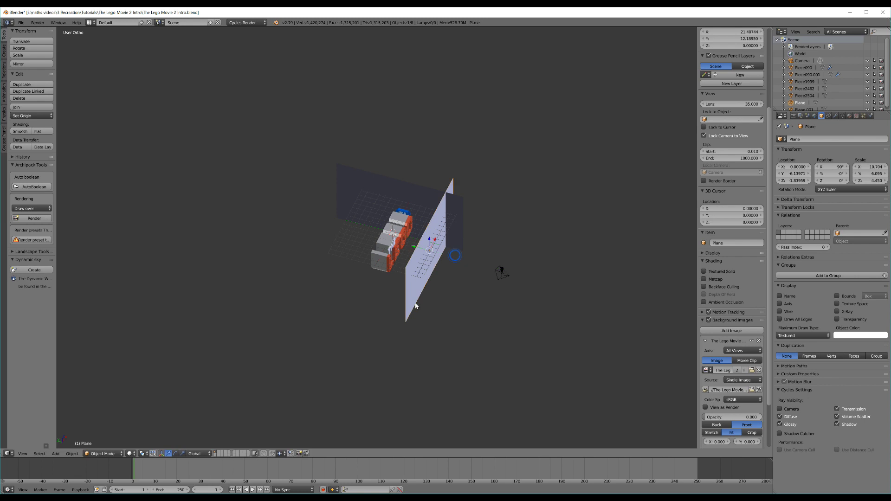
{"action": "key", "text": "s"}
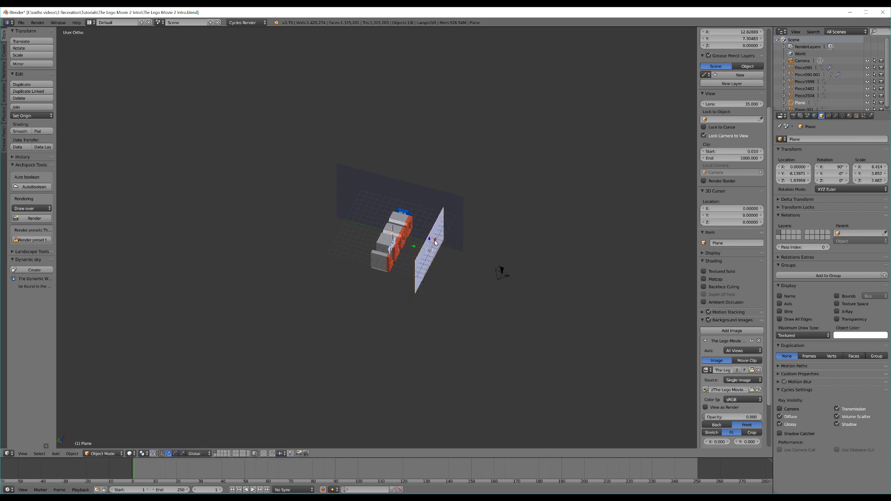
{"action": "key", "text": "z"}
{"action": "left_click", "coordinate": [423, 291]}
Shrink the second plane, shift it along Y, and check the rendered camera view.
{"action": "right_click", "coordinate": [441, 220]}
{"action": "key", "text": "s"}
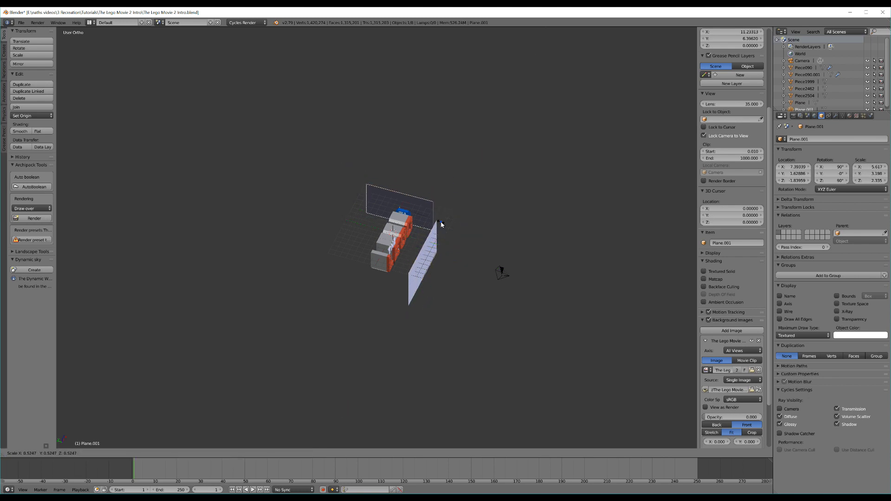
{"action": "left_click", "coordinate": [441, 222]}
{"action": "key", "text": "g"}
{"action": "key", "text": "y"}
{"action": "left_click", "coordinate": [401, 211]}
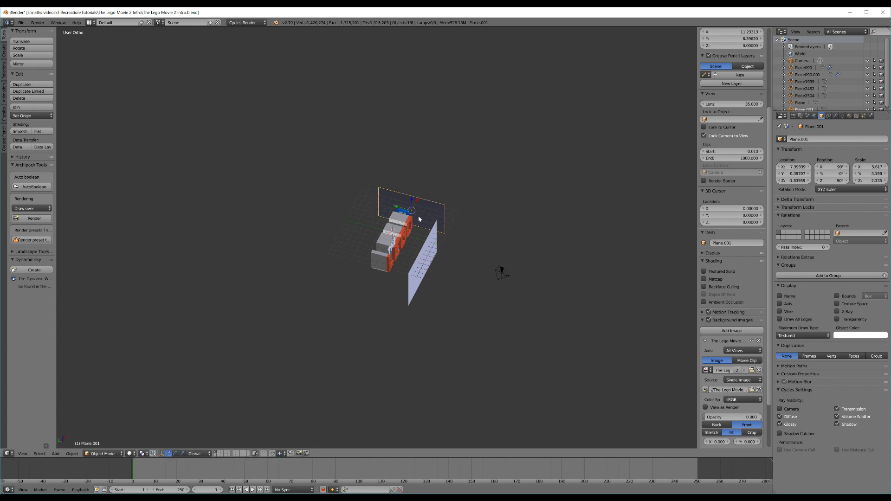
{"action": "key", "text": "KP_0"}
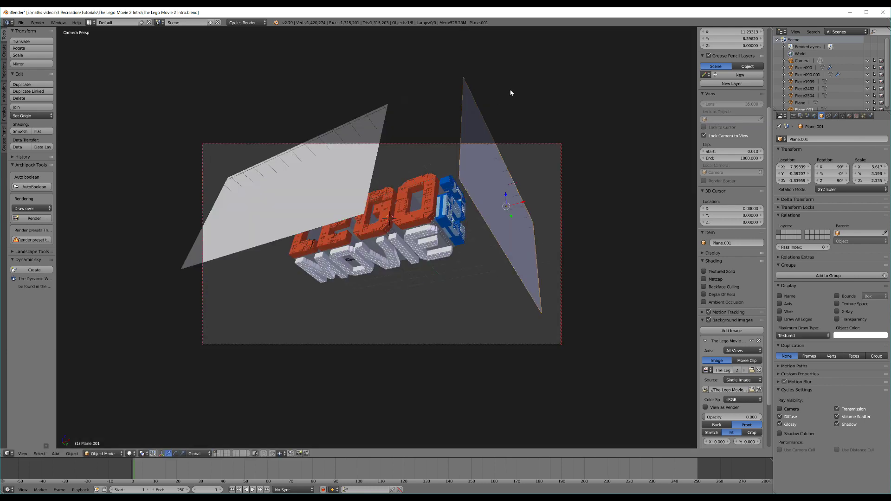
{"action": "key", "text": "shift+z"}
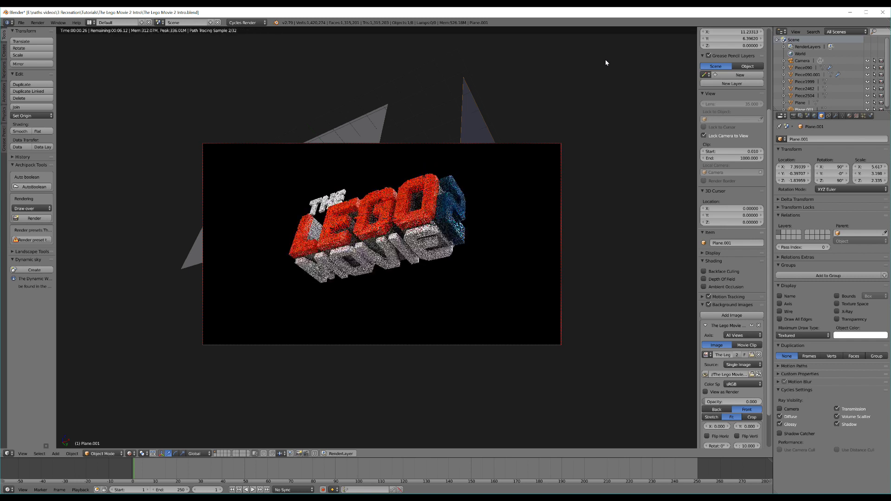
{"action": "key", "text": "shift+z"}
Raise Plane.001 along Z and preview the lighting as a render.
{"action": "key", "text": "g"}
{"action": "key", "text": "z"}
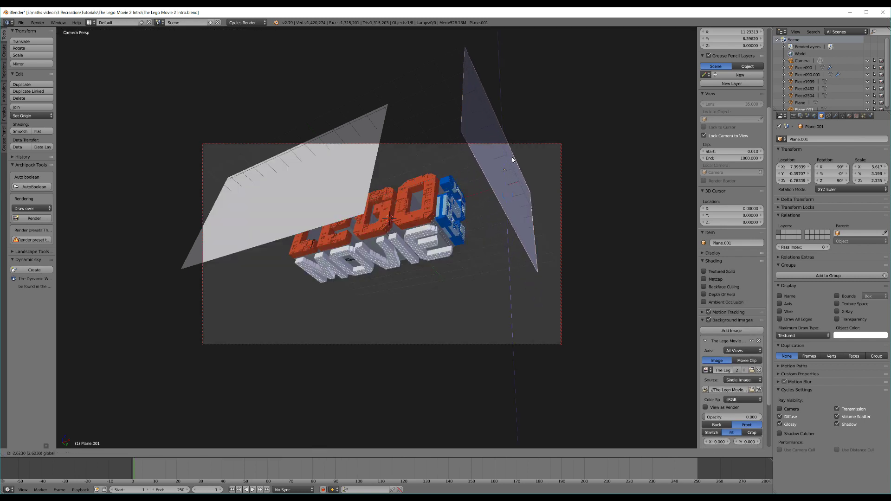
{"action": "left_click", "coordinate": [512, 163]}
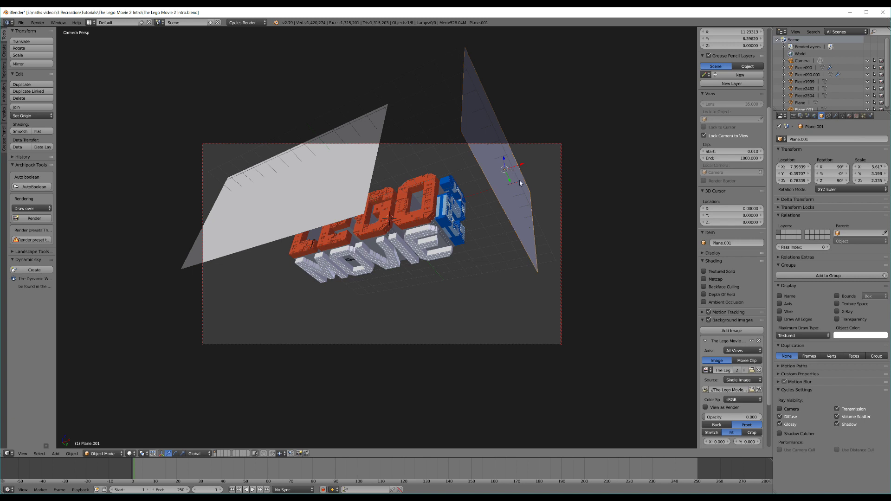
{"action": "key", "text": "shift+z"}
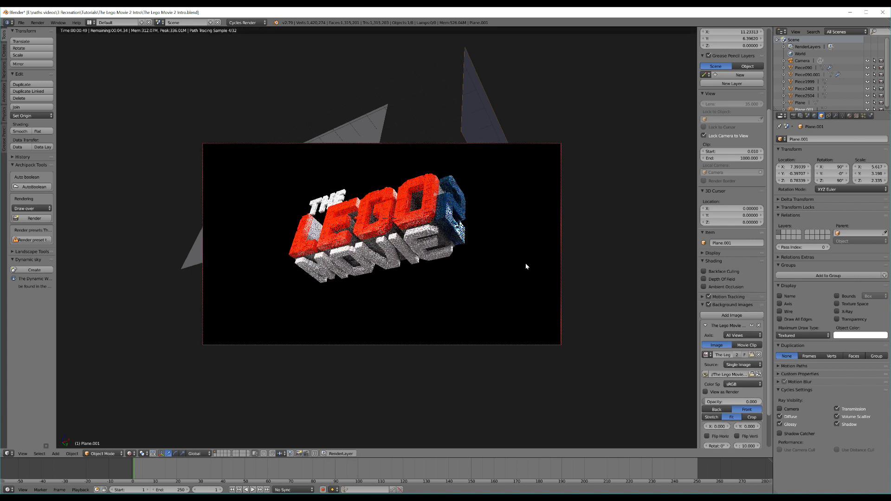
{"action": "key", "text": "shift+z"}
Tilt Plane.001 about Y, raise it slightly, and preview the render.
{"action": "key", "text": "r"}
{"action": "key", "text": "y"}
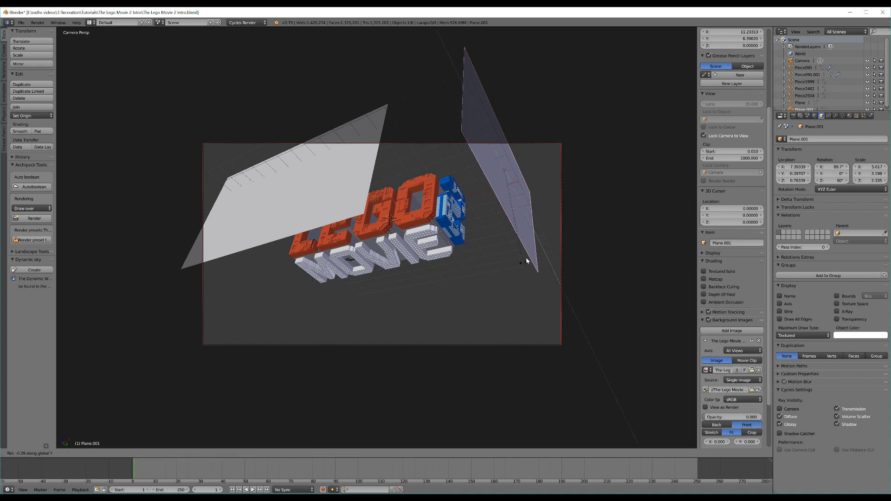
{"action": "left_click", "coordinate": [542, 242]}
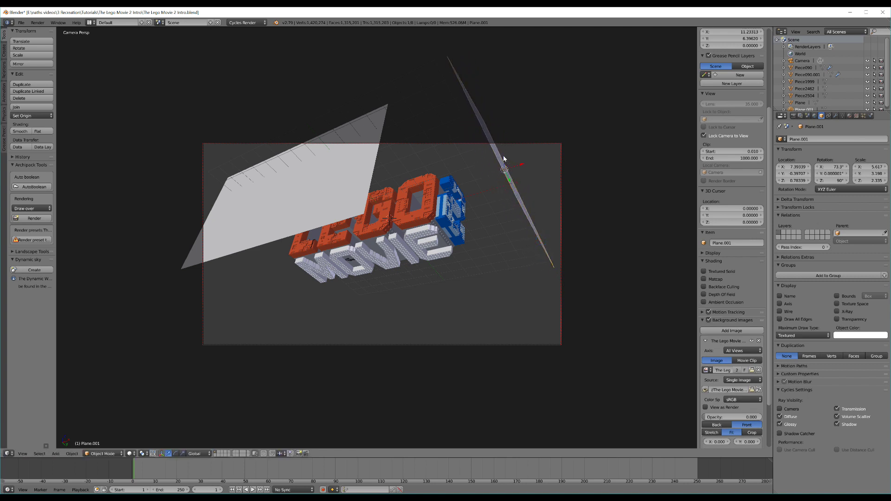
{"action": "left_click_drag", "start_coordinate": [503, 159], "coordinate": [504, 177]}
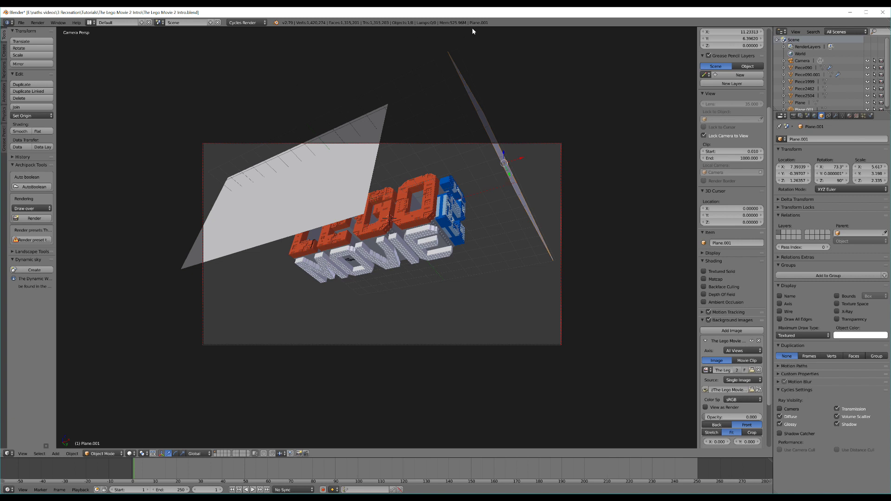
{"action": "key", "text": "shift+z"}
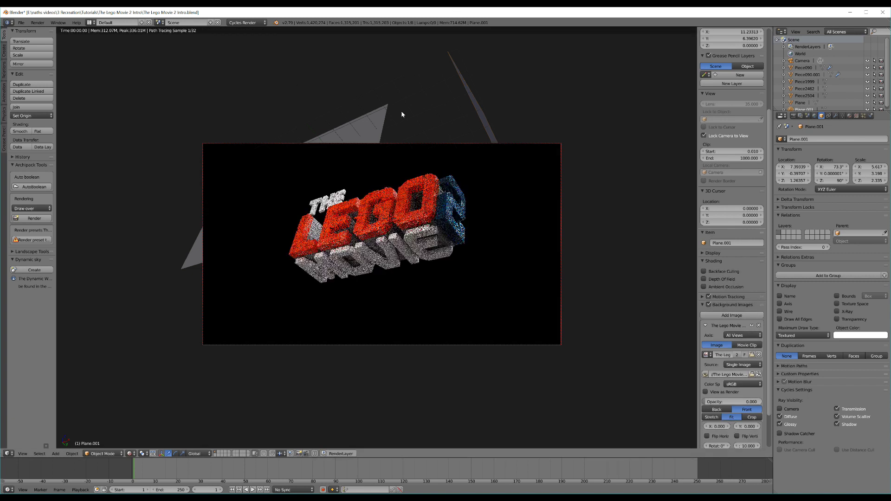
{"action": "key", "text": "shift+z"}
Turn Plane.001 to 115° about Z and shift it along Y.
{"action": "key", "text": "KP_0"}
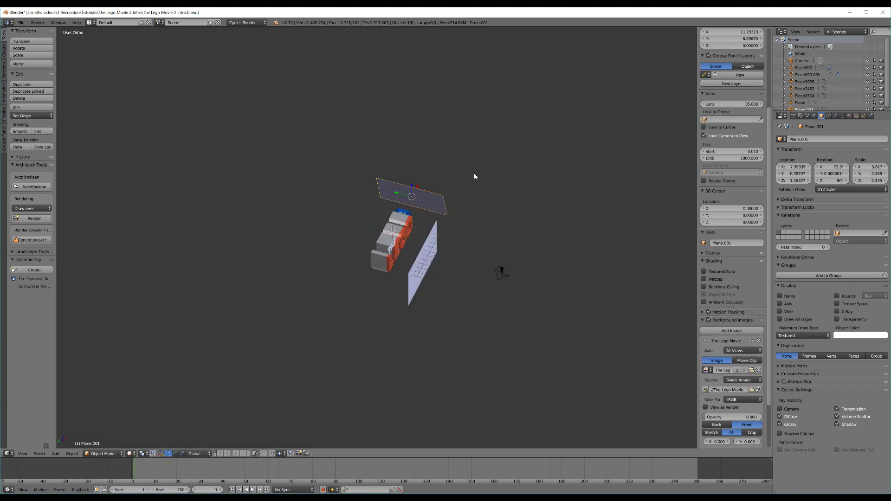
{"action": "mouse_move", "coordinate": [517, 165]}
{"action": "middle_mouse_down"}
{"action": "mouse_move", "coordinate": [453, 167]}
{"action": "mouse_move", "coordinate": [531, 254]}
{"action": "middle_mouse_up"}
{"action": "scroll", "coordinate": [531, 254], "scroll_direction": "up", "scroll_amount": 3}
{"action": "key", "text": "r"}
{"action": "key", "text": "z"}
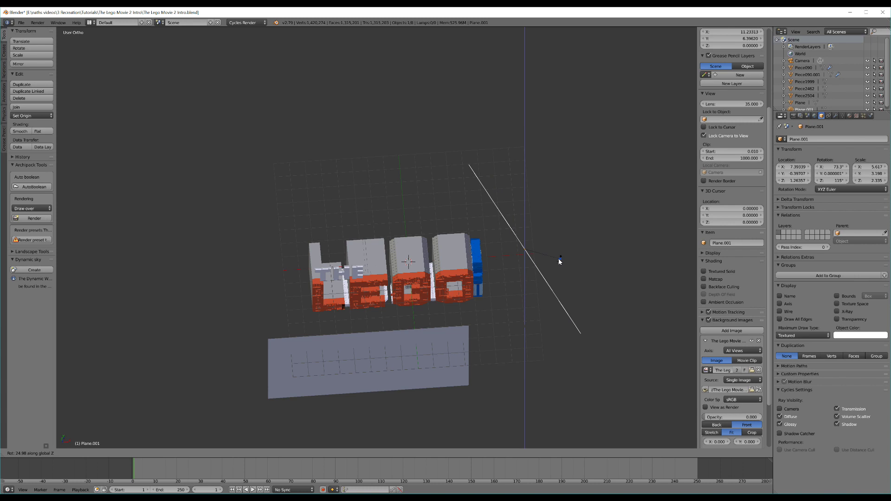
{"action": "left_click", "coordinate": [560, 258]}
{"action": "key", "text": "g"}
{"action": "key", "text": "y"}
{"action": "left_click", "coordinate": [529, 258]}
Tilt Plane.001 freely toward the logo and check the rendered camera view.
{"action": "middle_click_drag", "start_coordinate": [529, 258], "coordinate": [523, 231]}
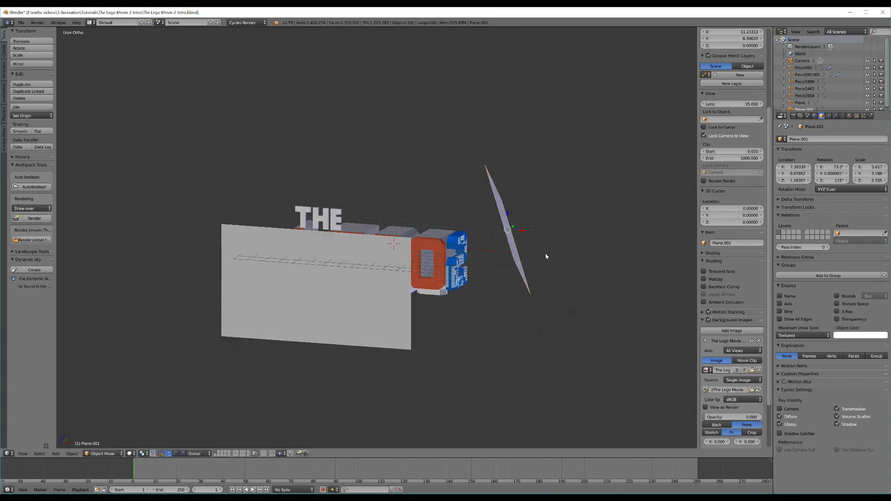
{"action": "key", "text": "r"}
{"action": "left_click", "coordinate": [544, 239]}
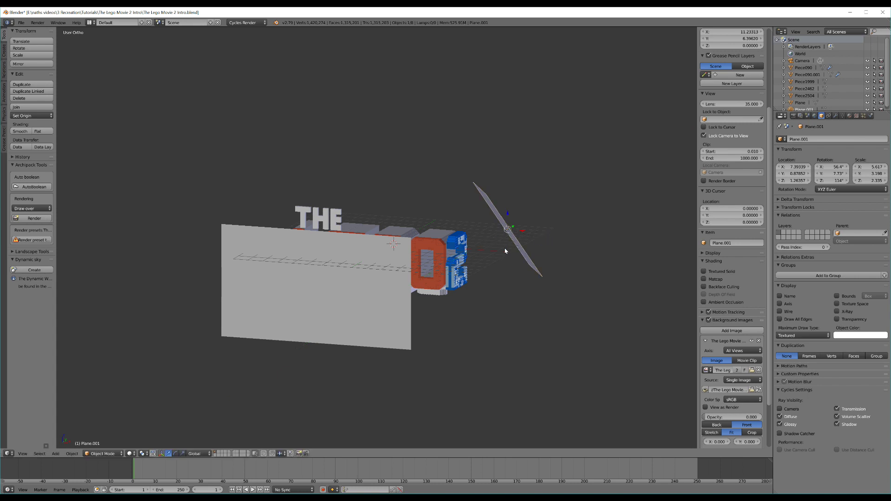
{"action": "key", "text": "KP_0"}
{"action": "key", "text": "shift+z"}
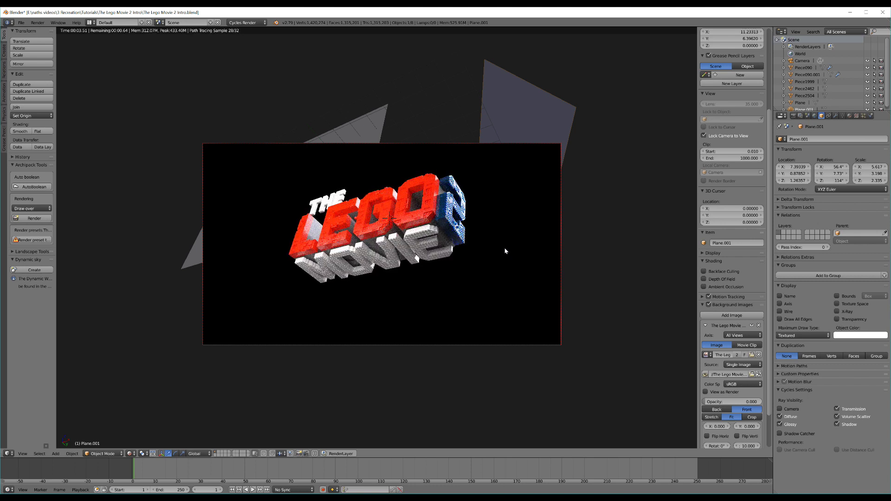
{"action": "key", "text": "shift+z"}
{"action": "right_click", "coordinate": [324, 199]}
Shift the left light plane along the Z axis.
{"action": "key", "text": "g"}
{"action": "key", "text": "z"}
{"action": "left_click", "coordinate": [269, 135]}
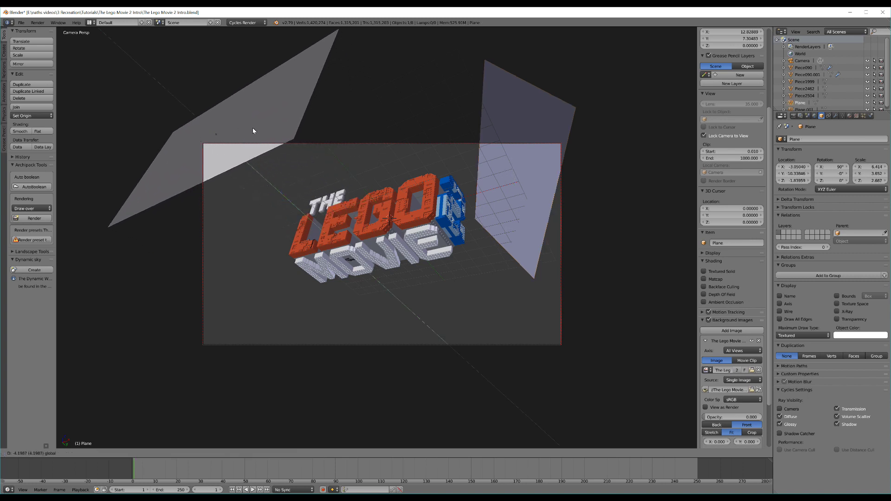
{"action": "middle_click_drag", "start_coordinate": [281, 144], "coordinate": [440, 288]}
{"action": "scroll", "coordinate": [270, 171], "scroll_direction": "down", "scroll_amount": 3}
Duplicate the left plane into Plane.002, drop it lower and rotate it.
{"action": "key", "text": "shift+d"}
{"action": "key", "text": "z"}
{"action": "left_click", "coordinate": [483, 375]}
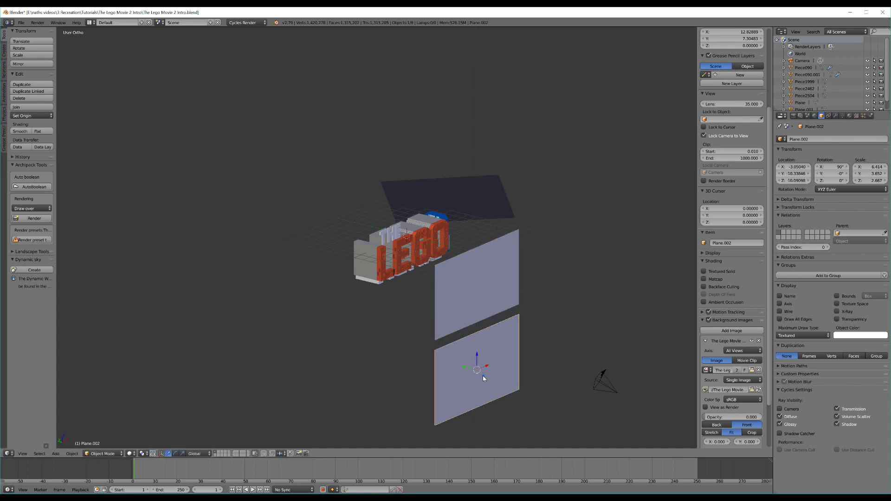
{"action": "key", "text": "r"}
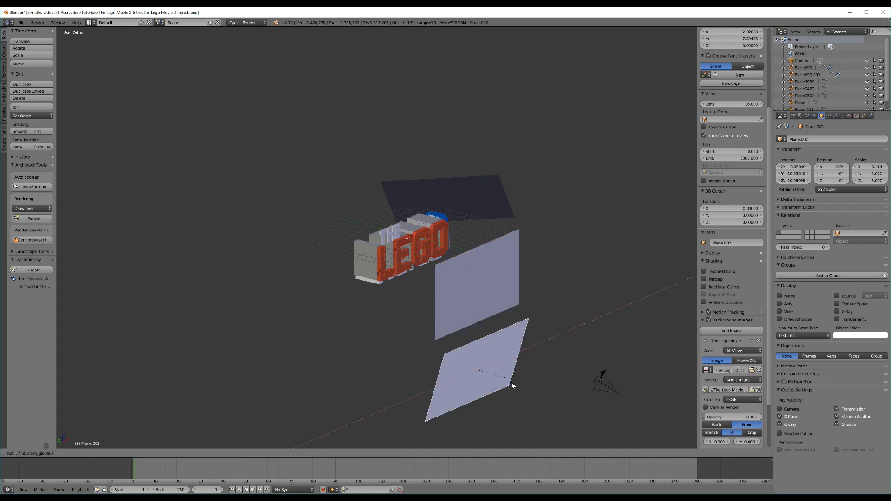
{"action": "key", "text": "z"}
{"action": "left_click", "coordinate": [536, 346]}
Place Plane.002 right of the logo and preview it rendered from the camera.
{"action": "key", "text": "g"}
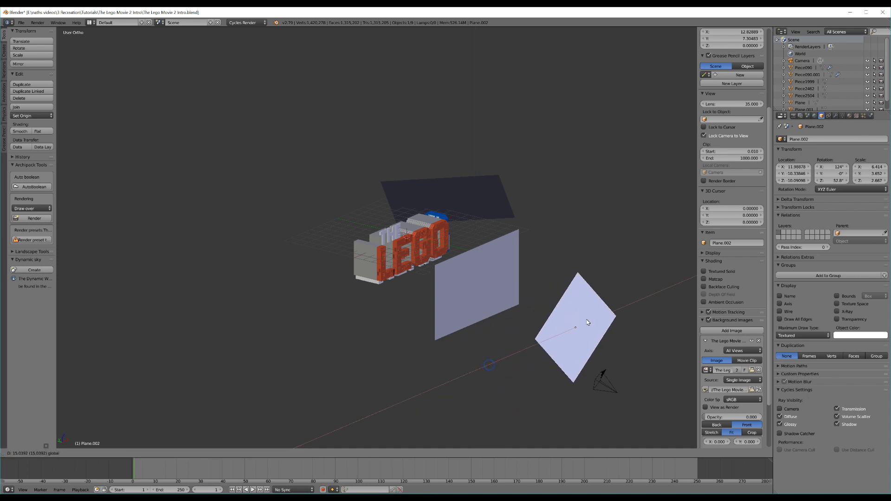
{"action": "left_click", "coordinate": [564, 327]}
{"action": "key", "text": "g"}
{"action": "left_click", "coordinate": [539, 301]}
{"action": "middle_click_drag", "start_coordinate": [539, 301], "coordinate": [370, 439]}
{"action": "left_click_drag", "start_coordinate": [411, 380], "coordinate": [412, 309]}
{"action": "key", "text": "KP_0"}
{"action": "key", "text": "shift+z"}
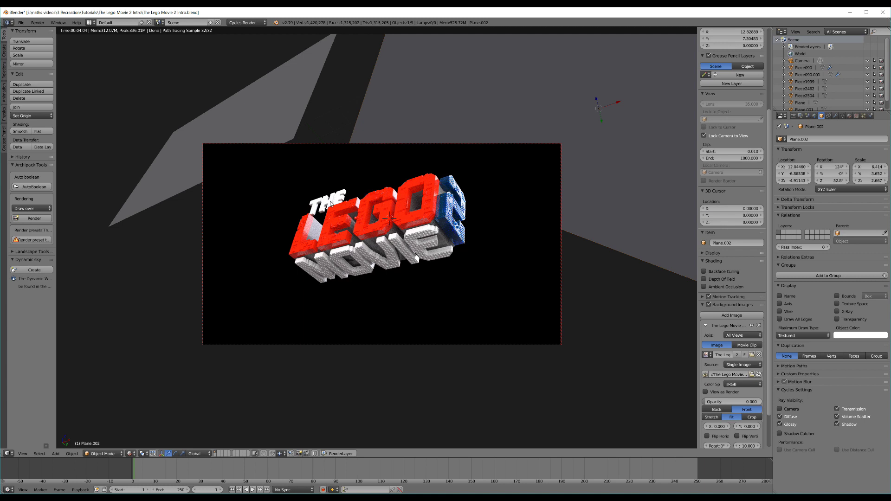
Back in solid shading, duplicate the left plane into Plane.003 and position it.
{"action": "key", "text": "shift+z"}
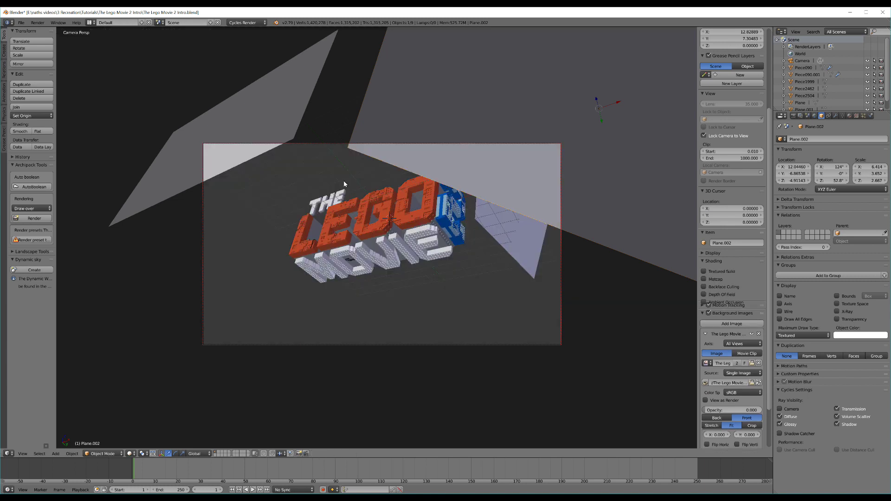
{"action": "key", "text": "KP_0"}
{"action": "right_click", "coordinate": [294, 273]}
{"action": "middle_click_drag", "start_coordinate": [293, 273], "coordinate": [392, 304]}
{"action": "key", "text": "shift+d"}
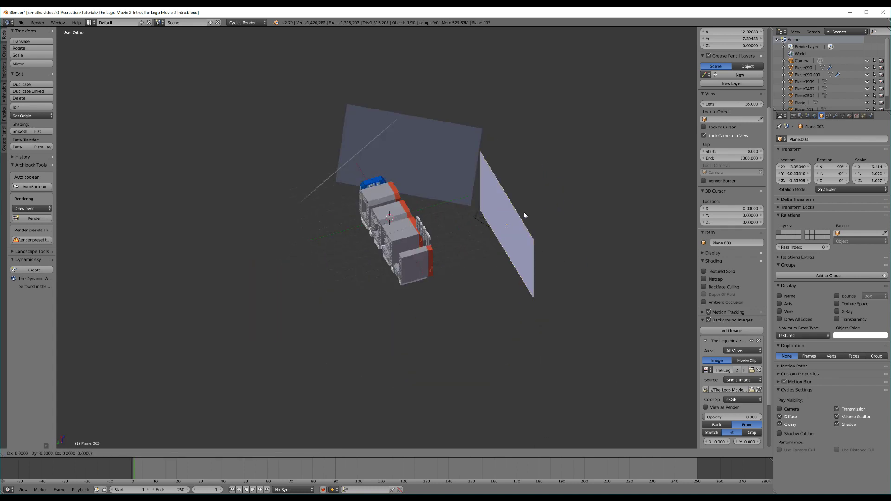
{"action": "key", "text": "x"}
{"action": "key", "text": "y"}
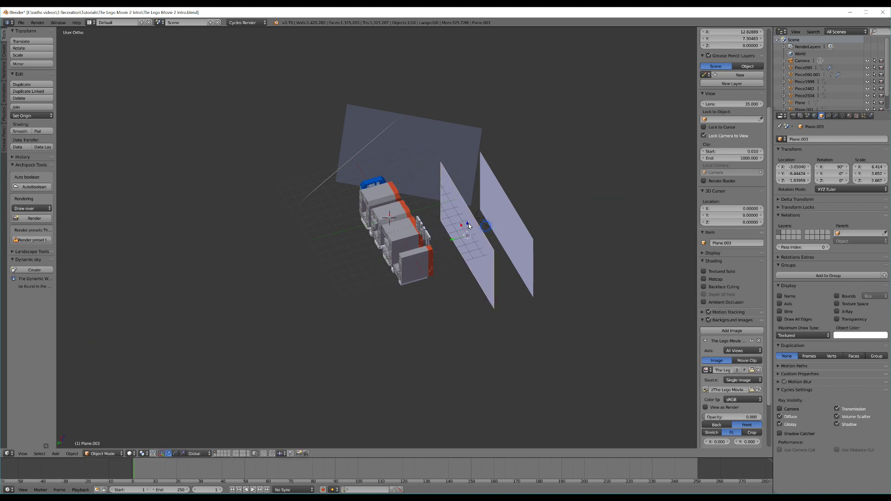
{"action": "key", "text": "shift+x"}
{"action": "left_click", "coordinate": [498, 168]}
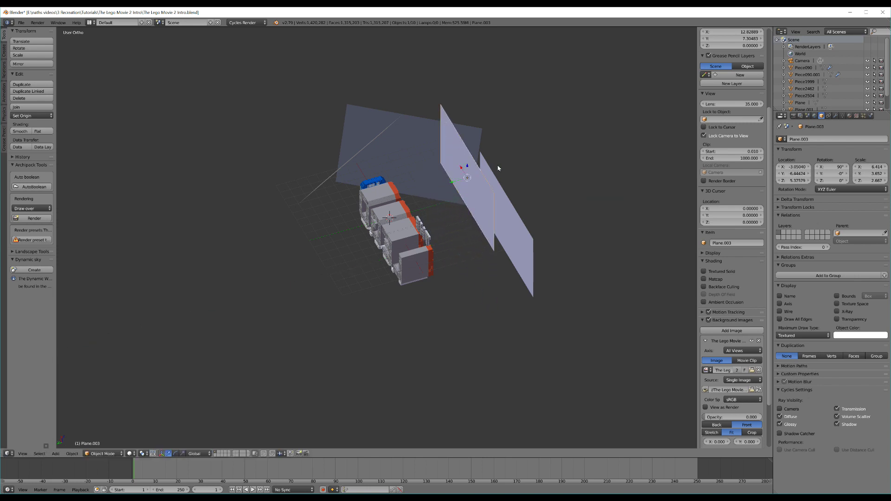
Give Plane.003 a new Material.005 with black colour and an Emission shader.
{"action": "left_click", "coordinate": [850, 115]}
{"action": "left_click", "coordinate": [884, 147]}
{"action": "left_click", "coordinate": [810, 168]}
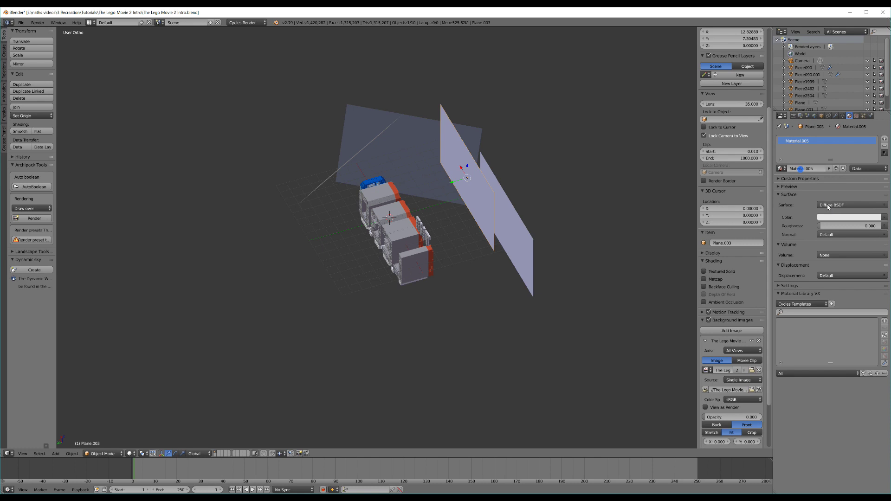
{"action": "left_click", "coordinate": [834, 217]}
{"action": "left_click_drag", "start_coordinate": [875, 157], "coordinate": [874, 166]}
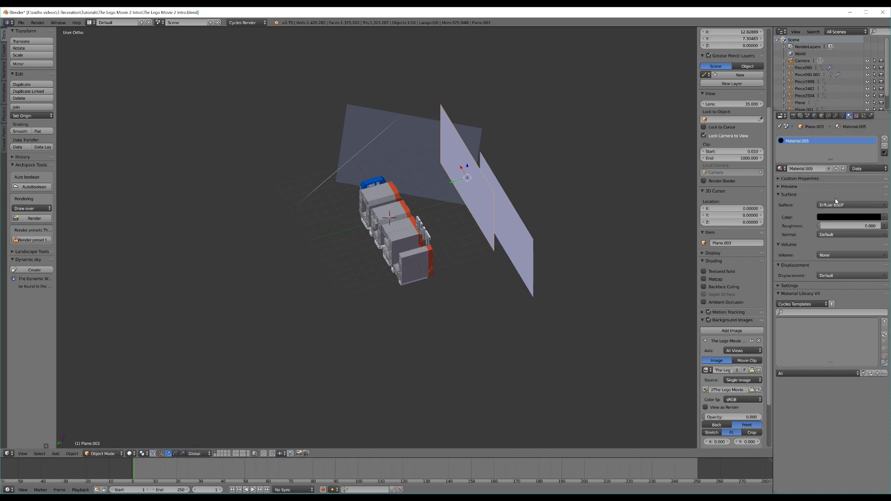
{"action": "left_click", "coordinate": [837, 205]}
{"action": "left_click", "coordinate": [801, 93]}
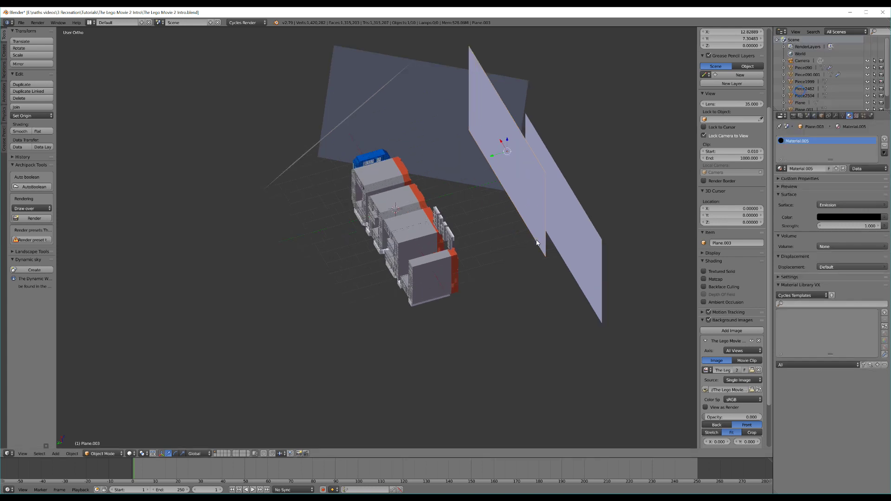
Scale Plane.003 down, preview the render, and move it along Y.
{"action": "middle_click_drag", "start_coordinate": [536, 243], "coordinate": [548, 249]}
{"action": "mouse_move", "coordinate": [467, 262]}
{"action": "middle_mouse_down"}
{"action": "mouse_move", "coordinate": [585, 233]}
{"action": "mouse_move", "coordinate": [575, 215]}
{"action": "middle_mouse_up"}
{"action": "key", "text": "s"}
{"action": "left_click", "coordinate": [550, 213]}
{"action": "key", "text": "shift+z"}
{"action": "key", "text": "shift+z"}
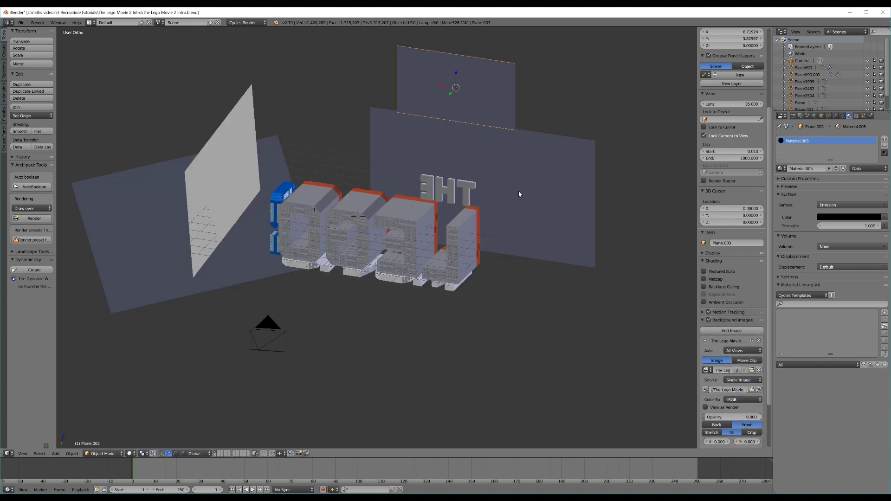
{"action": "key", "text": "g"}
{"action": "key", "text": "y"}
{"action": "left_click", "coordinate": [493, 183]}
Lower Plane.003 further along the Z axis.
{"action": "left_click", "coordinate": [458, 71]}
{"action": "key", "text": "g"}
{"action": "key", "text": "z"}
{"action": "left_click", "coordinate": [469, 109]}
{"action": "middle_click_drag", "start_coordinate": [431, 135], "coordinate": [469, 117]}
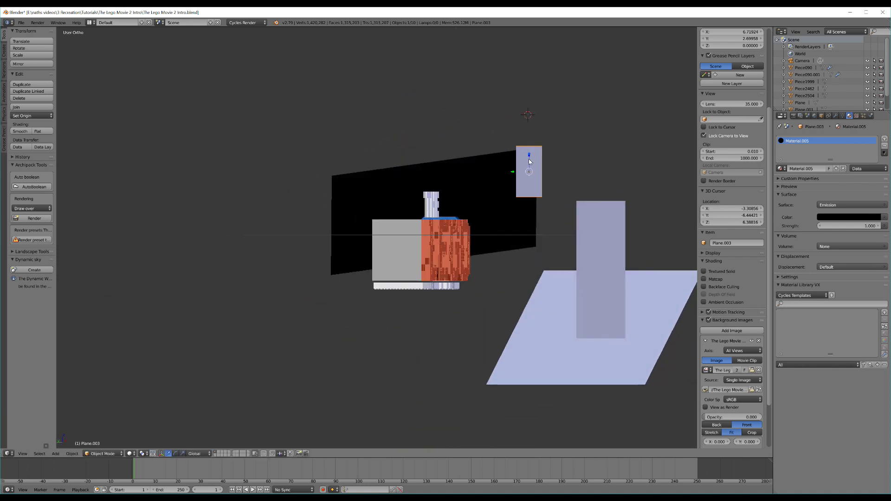
{"action": "key", "text": "g"}
{"action": "key", "text": "z"}
{"action": "left_click", "coordinate": [526, 168]}
Tilt the tall plane and lower it along Z.
{"action": "right_click", "coordinate": [601, 255]}
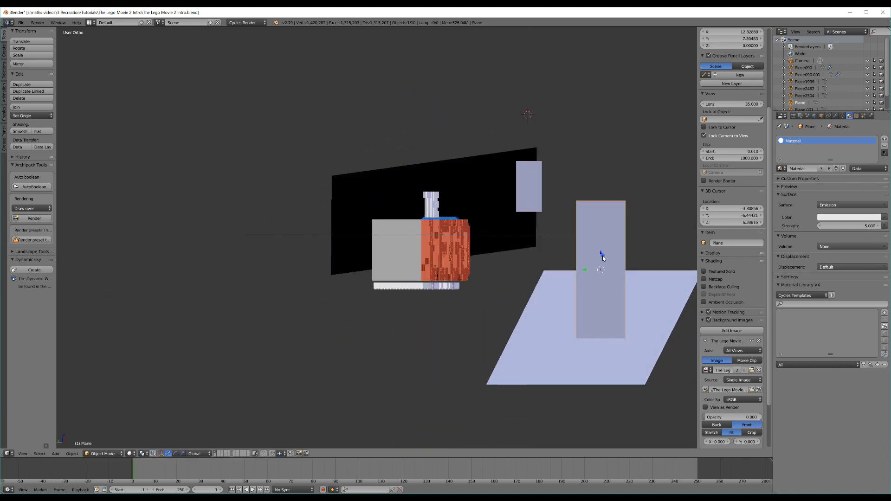
{"action": "middle_click_drag", "start_coordinate": [600, 255], "coordinate": [639, 274]}
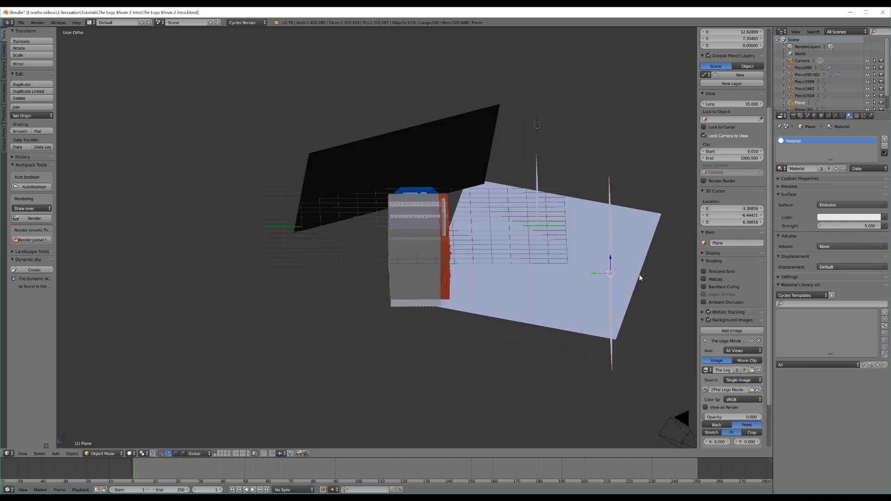
{"action": "key", "text": "r"}
{"action": "left_click", "coordinate": [647, 295]}
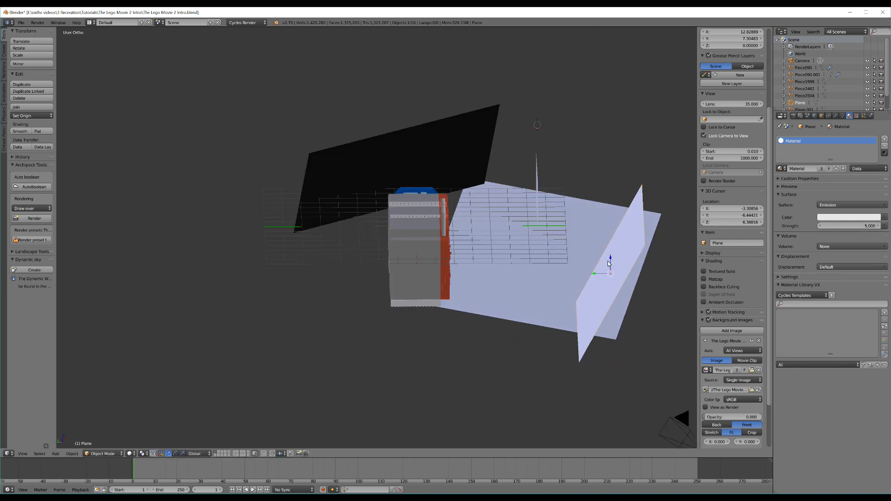
{"action": "key", "text": "g"}
{"action": "key", "text": "z"}
{"action": "left_click", "coordinate": [611, 260]}
Shrink the black plane Plane.001 and check the camera's rendered preview.
{"action": "right_click", "coordinate": [433, 156]}
{"action": "key", "text": "s"}
{"action": "left_click", "coordinate": [529, 144]}
{"action": "key", "text": "KP_0"}
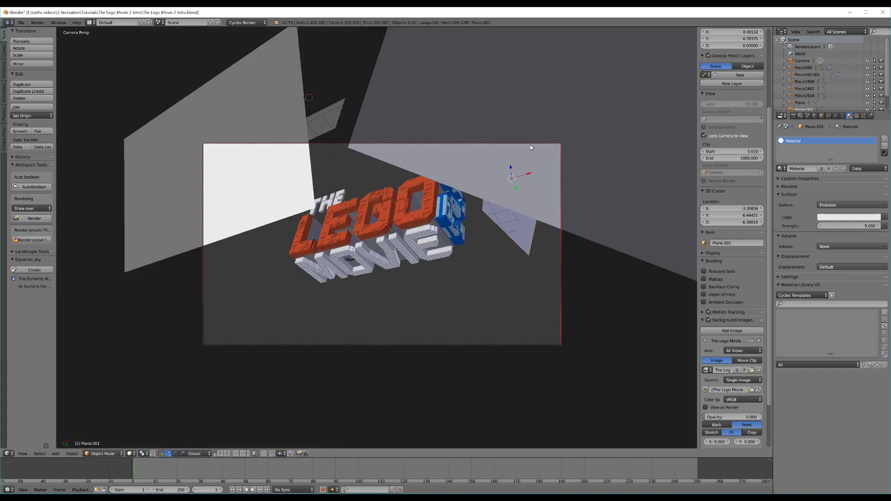
{"action": "key", "text": "shift+z"}
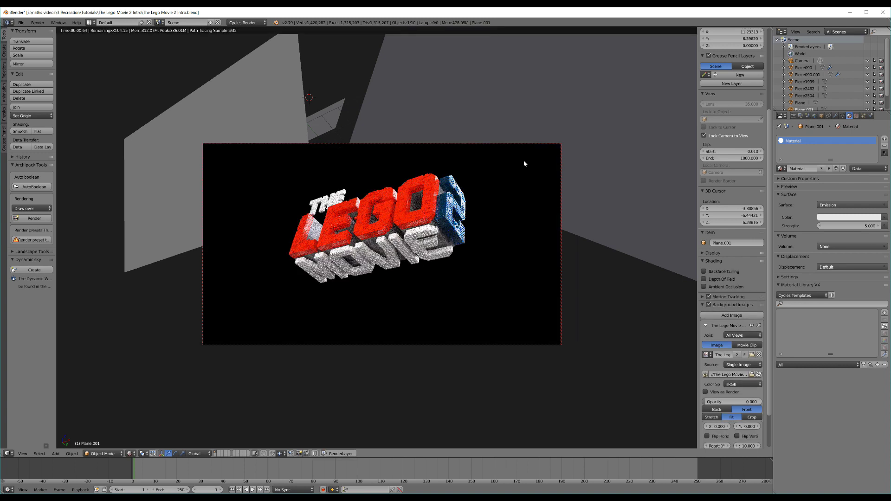
{"action": "key", "text": "shift+z"}
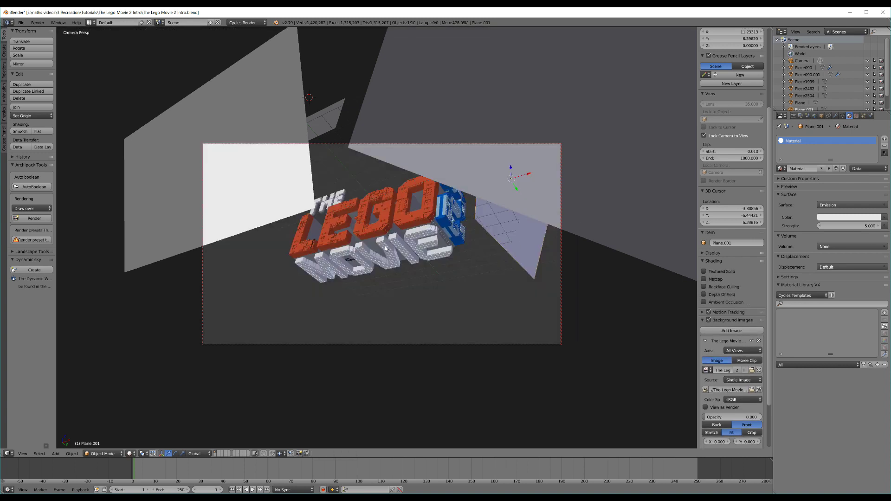
Unlink the current world and create a new world, World.001.
{"action": "left_click", "coordinate": [814, 116]}
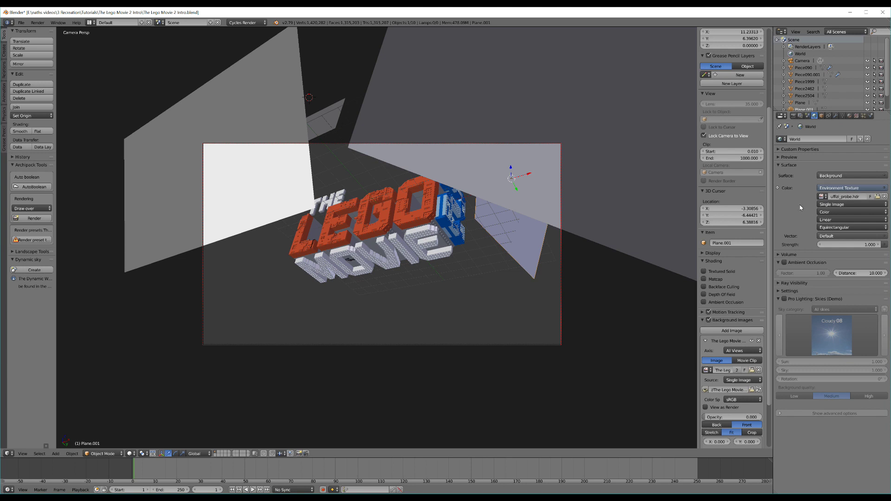
{"action": "left_click", "coordinate": [884, 188]}
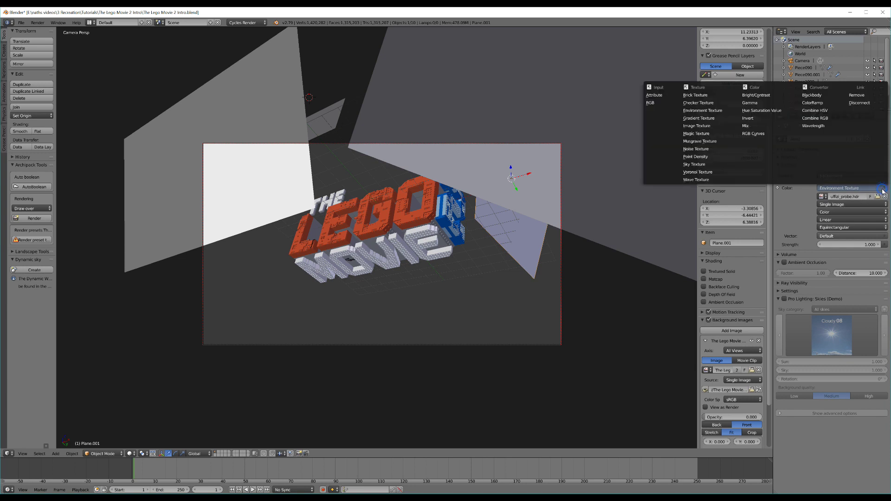
{"action": "left_click", "coordinate": [703, 111]}
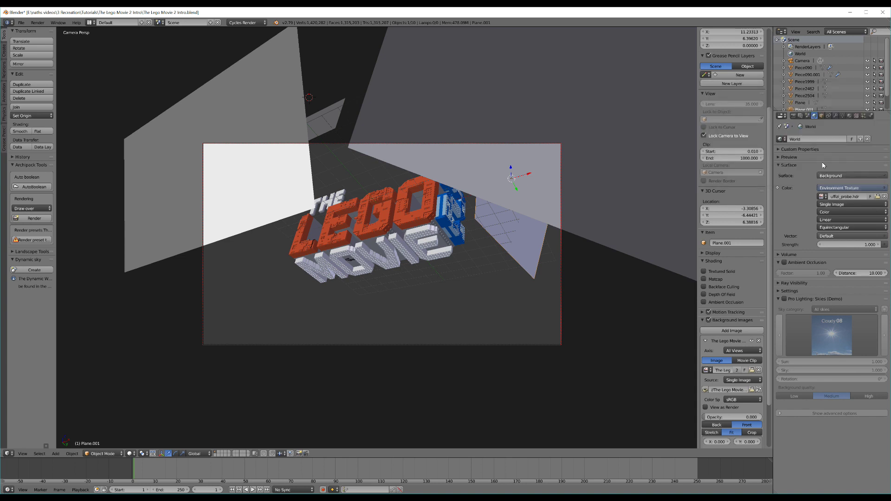
{"action": "left_click", "coordinate": [867, 138]}
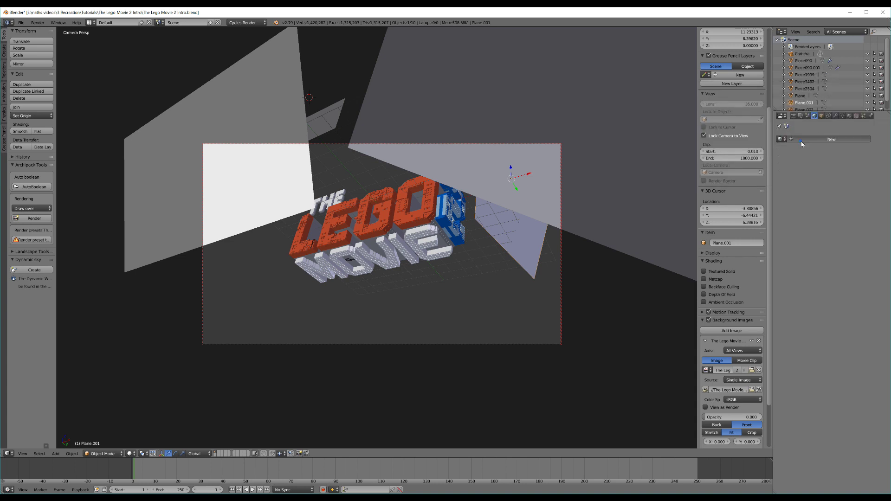
{"action": "left_click", "coordinate": [801, 140]}
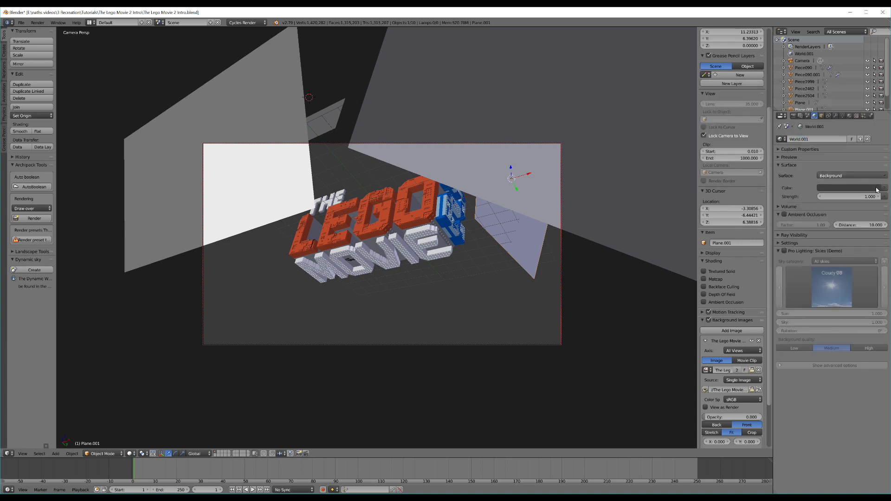
Set the world colour to an Environment Texture using uffizi_probe, then preview rendered.
{"action": "left_click", "coordinate": [883, 188]}
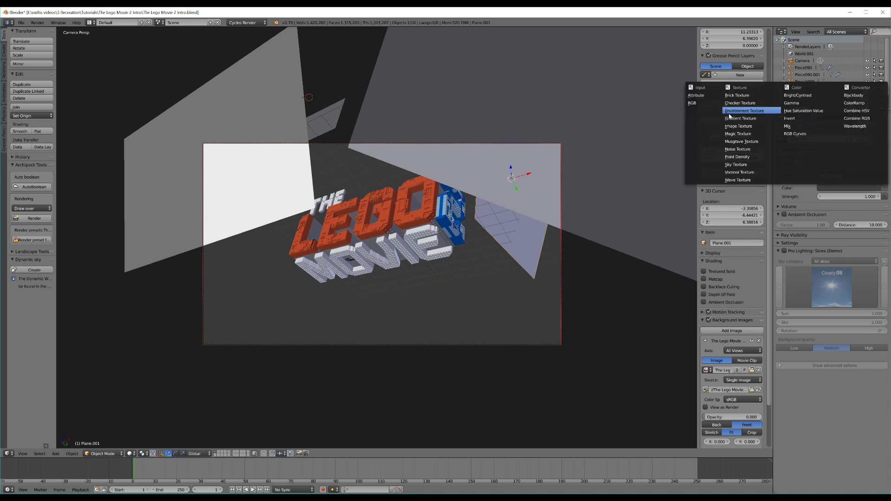
{"action": "left_click", "coordinate": [742, 111]}
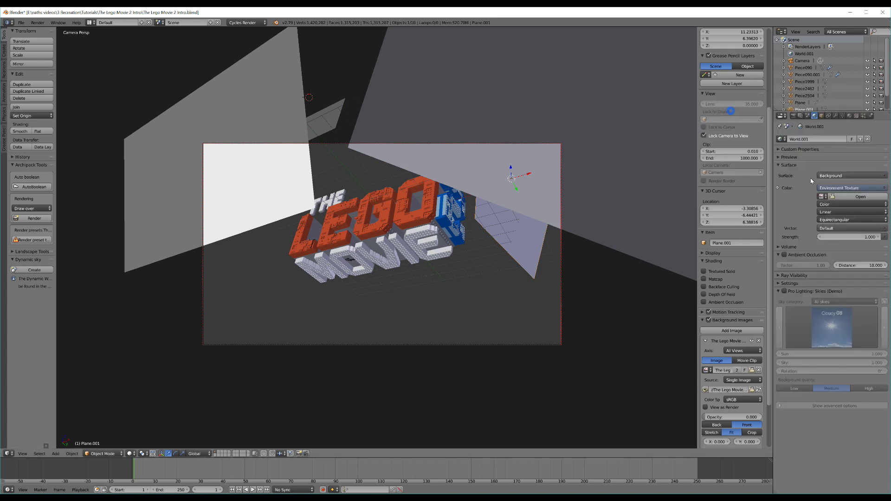
{"action": "left_click", "coordinate": [860, 197]}
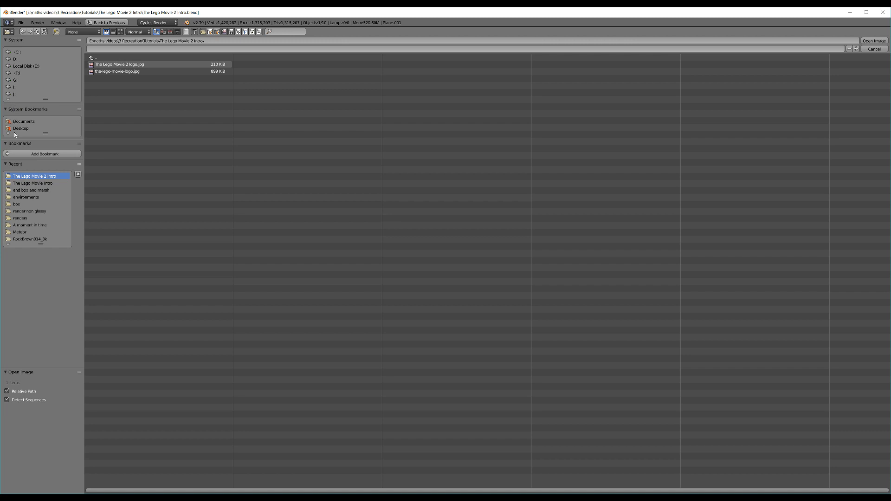
{"action": "left_click", "coordinate": [874, 49]}
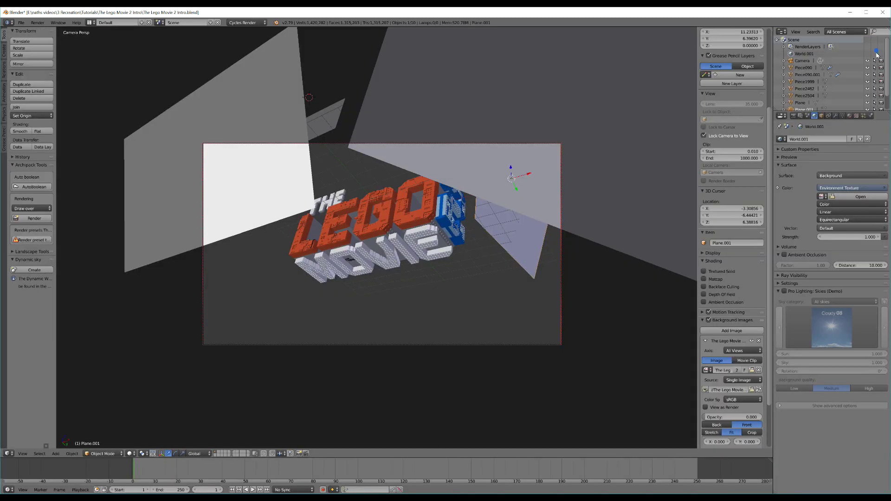
{"action": "left_click", "coordinate": [822, 197]}
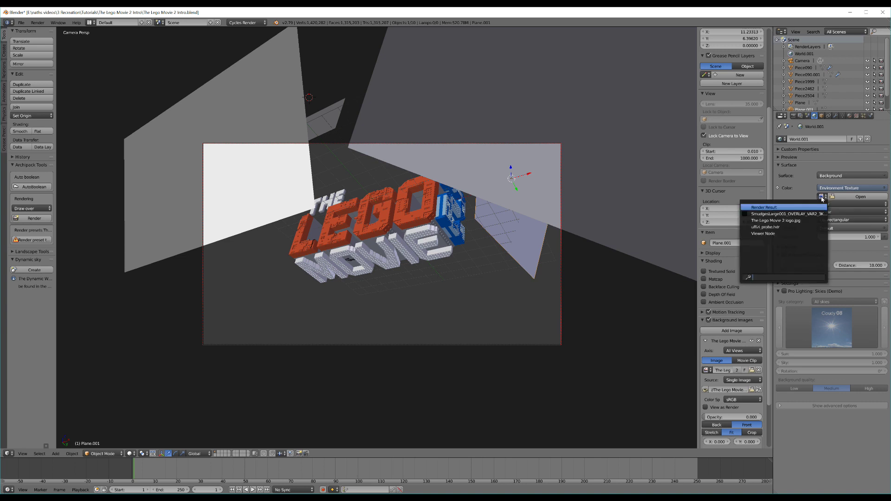
{"action": "left_click", "coordinate": [778, 227]}
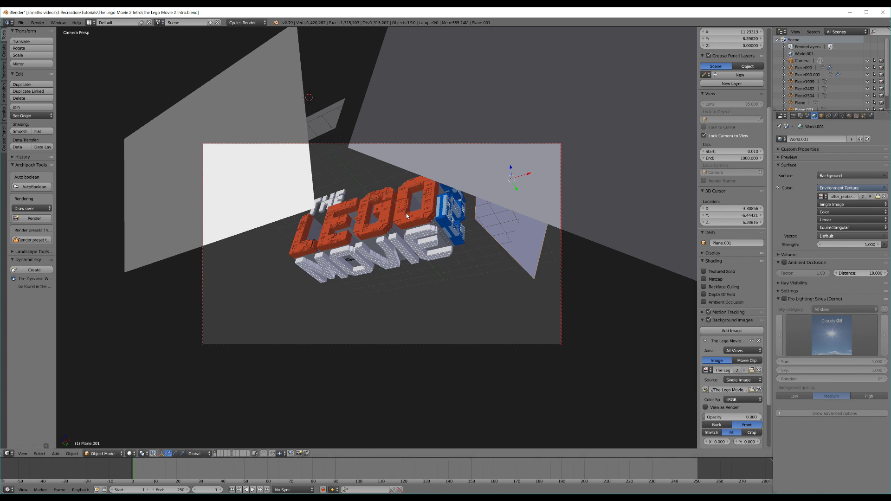
{"action": "key", "text": "shift+z"}
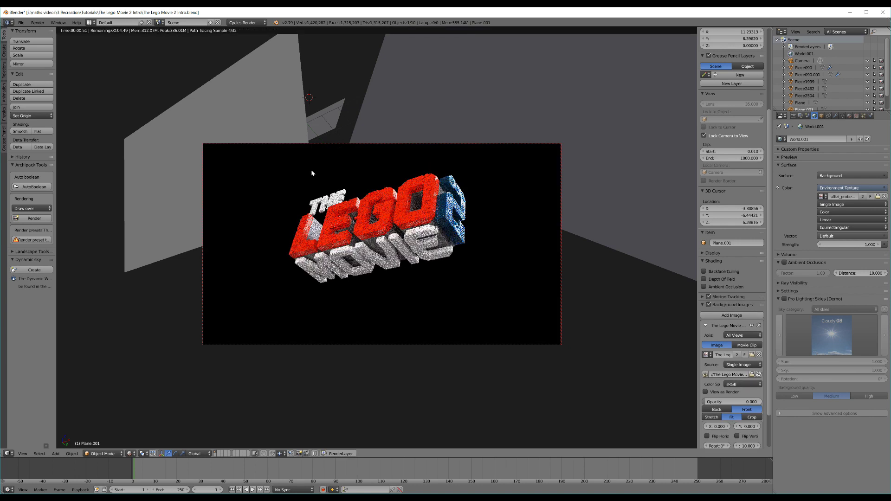
Add a Build modifier to the piece Piece090.
{"action": "key", "text": "shift+z"}
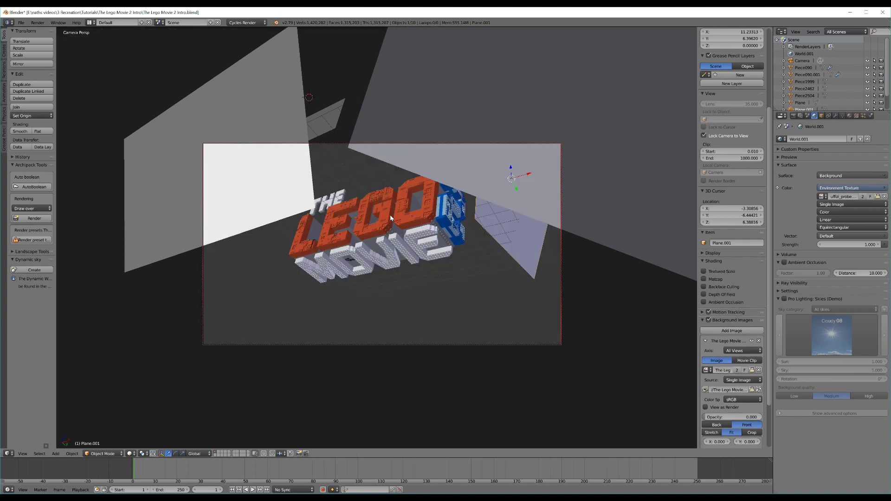
{"action": "right_click", "coordinate": [388, 221]}
{"action": "right_click", "coordinate": [343, 224]}
{"action": "right_click", "coordinate": [343, 224]}
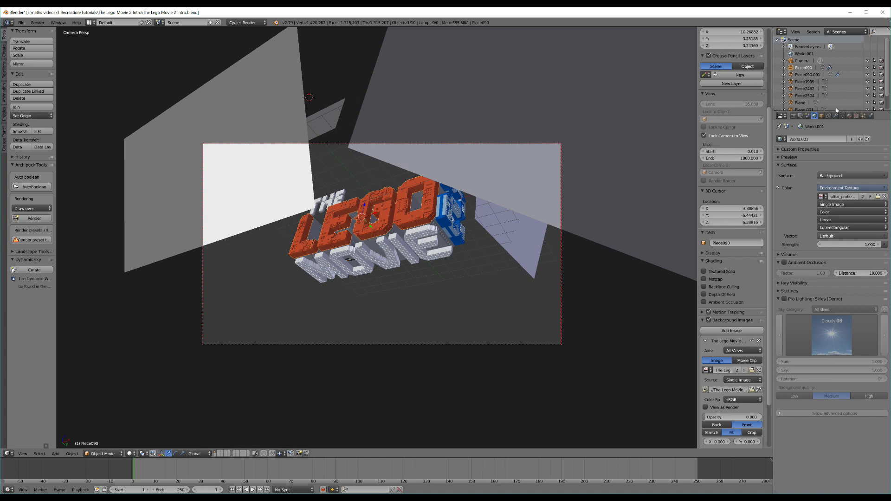
{"action": "left_click", "coordinate": [836, 116]}
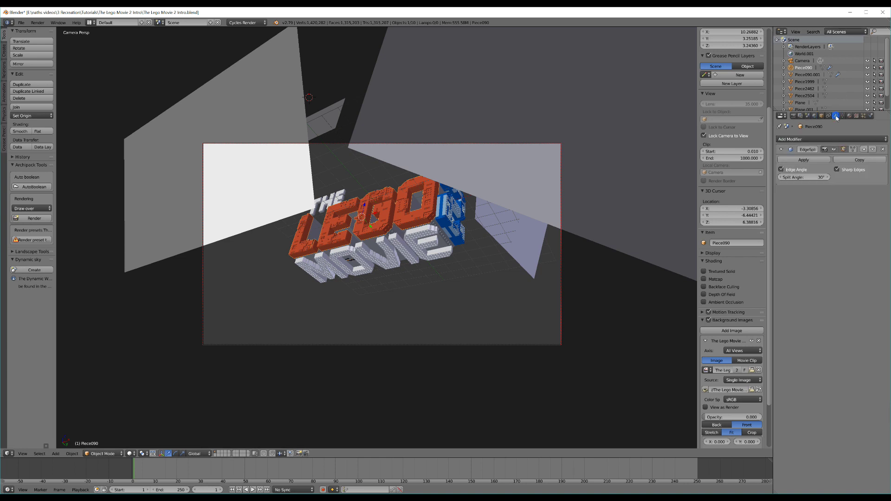
{"action": "left_click", "coordinate": [820, 138]}
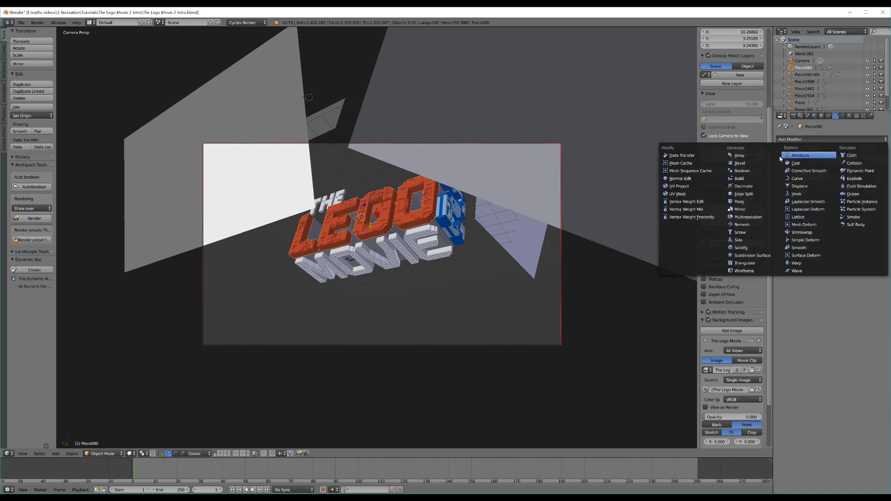
{"action": "left_click", "coordinate": [745, 179]}
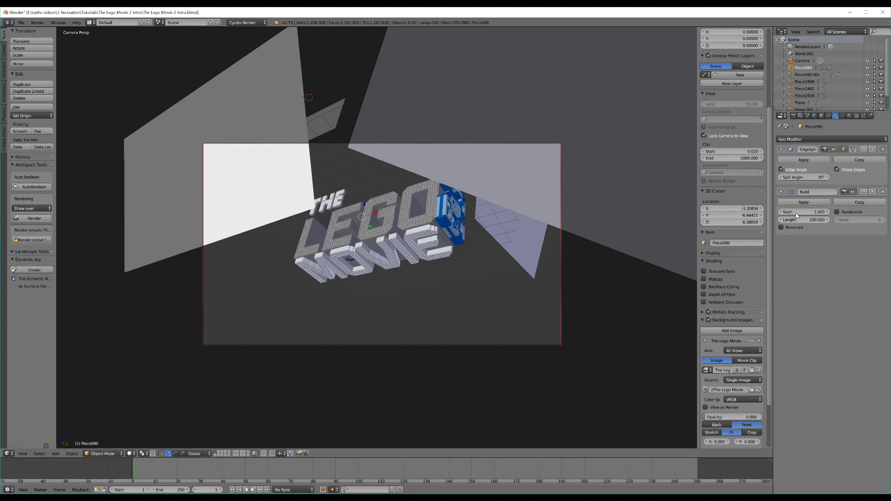
Join Piece090 into the red LEGO letters Piece090.001 and add a Build modifier.
{"action": "right_click", "coordinate": [428, 215], "text": "shift"}
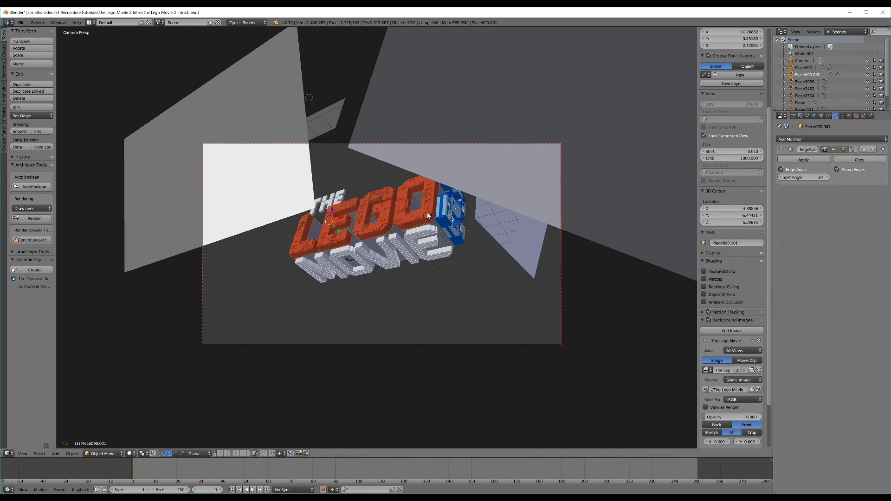
{"action": "key", "text": "ctrl+j"}
{"action": "left_click", "coordinate": [826, 138]}
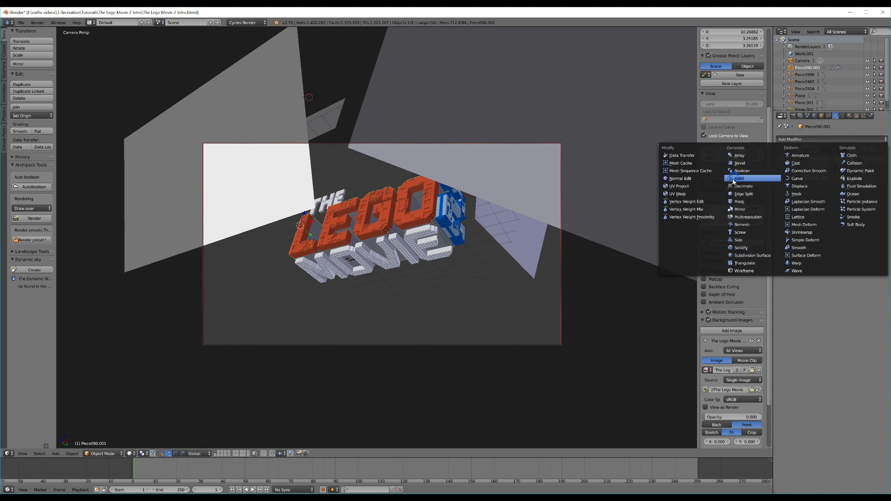
{"action": "left_click", "coordinate": [742, 179]}
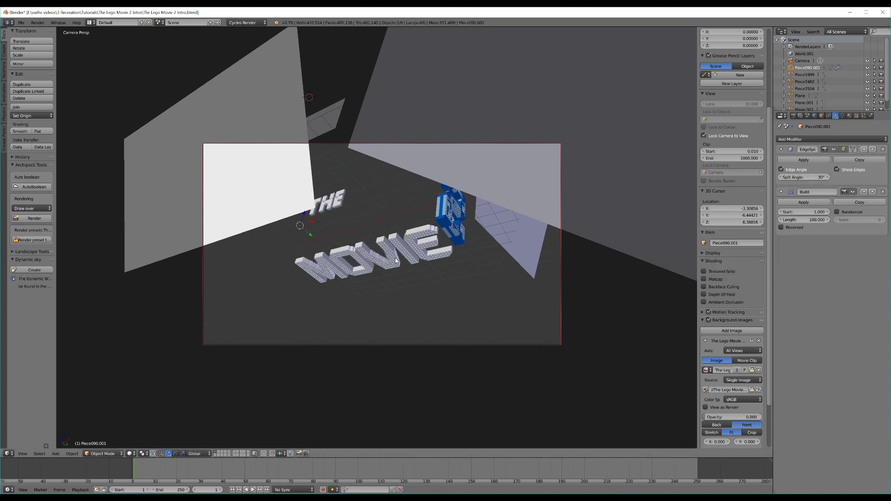
Add a Build modifier to the MOVIE letters Piece1999 starting at frame 90.
{"action": "right_click", "coordinate": [361, 246]}
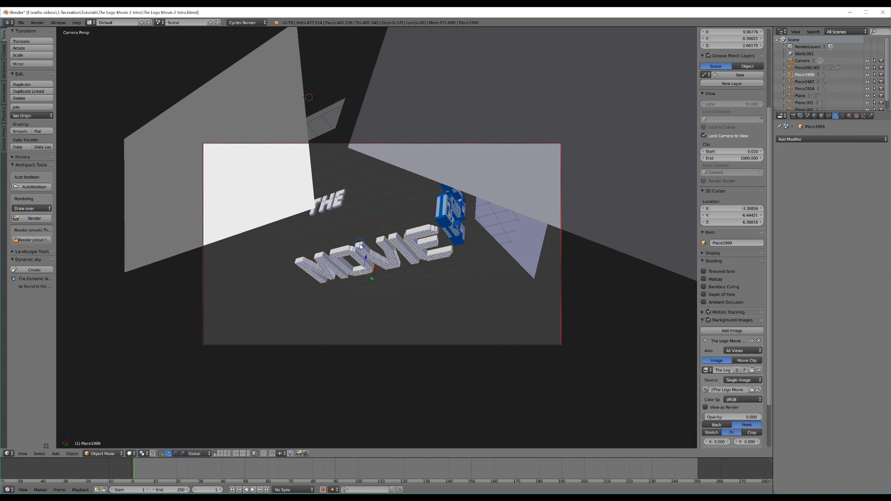
{"action": "left_click", "coordinate": [798, 140]}
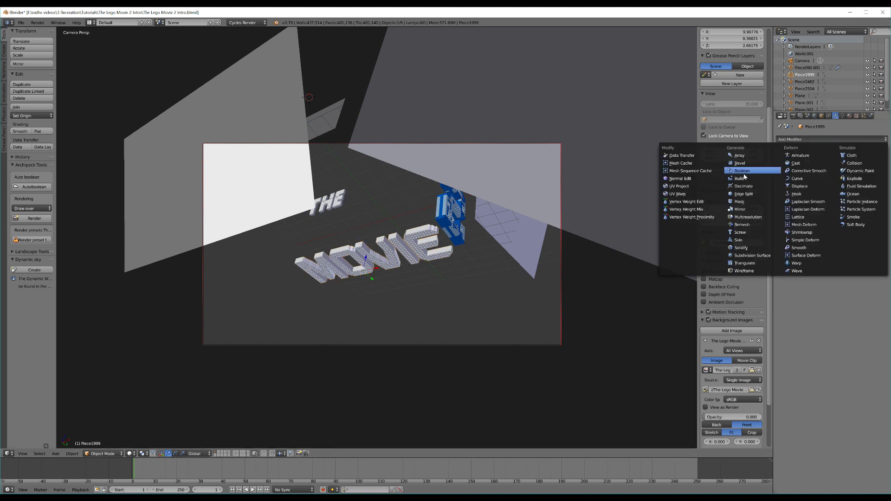
{"action": "left_click", "coordinate": [742, 179]}
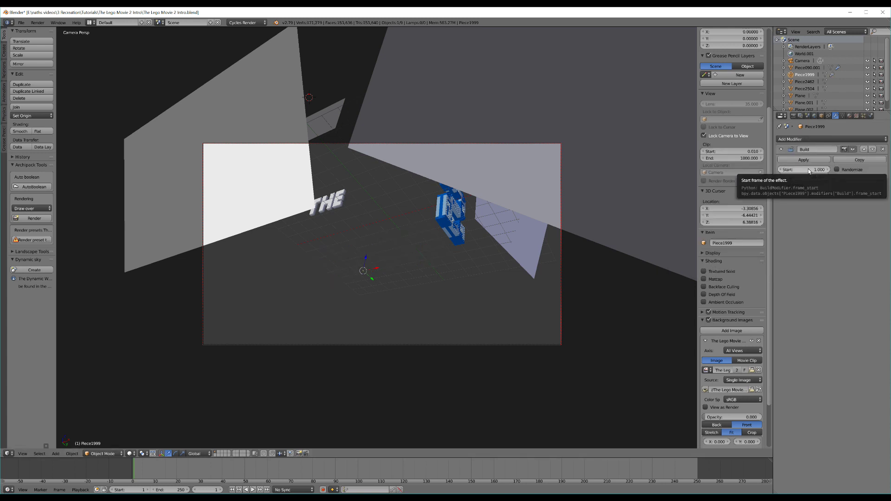
{"action": "left_click", "coordinate": [809, 171]}
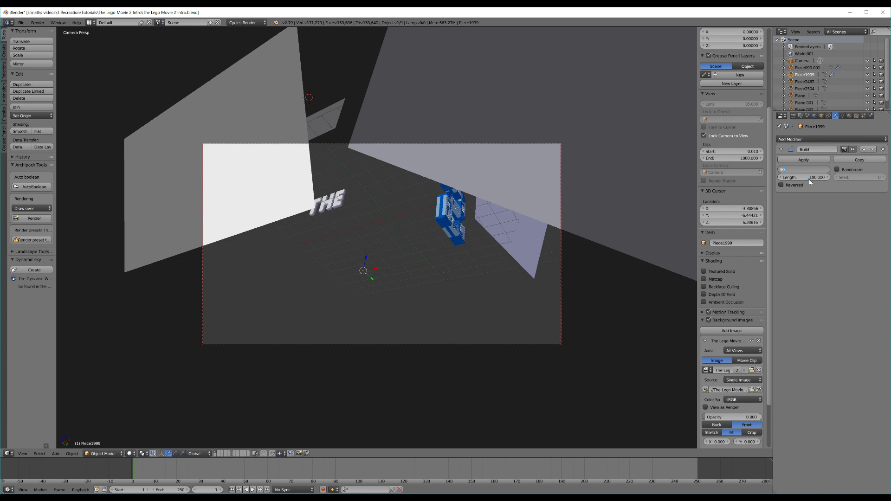
{"action": "key", "text": "Return"}
{"action": "key", "text": "Return"}
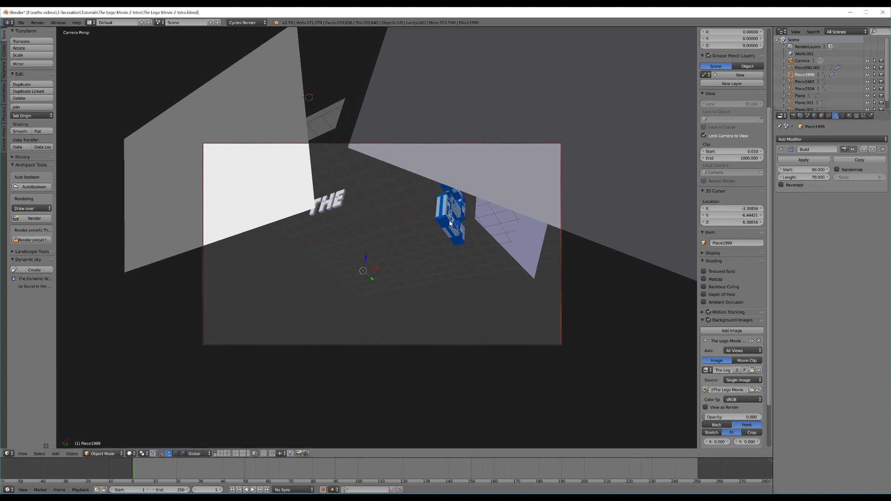
Give the blue 2, Piece2504, a Build modifier with start 155 and length 40.
{"action": "right_click", "coordinate": [450, 223]}
{"action": "left_click", "coordinate": [798, 139]}
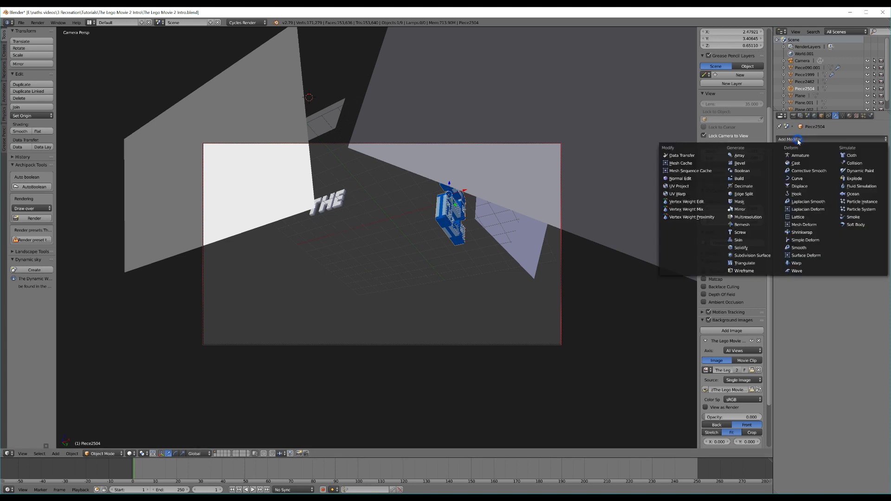
{"action": "left_click", "coordinate": [745, 181]}
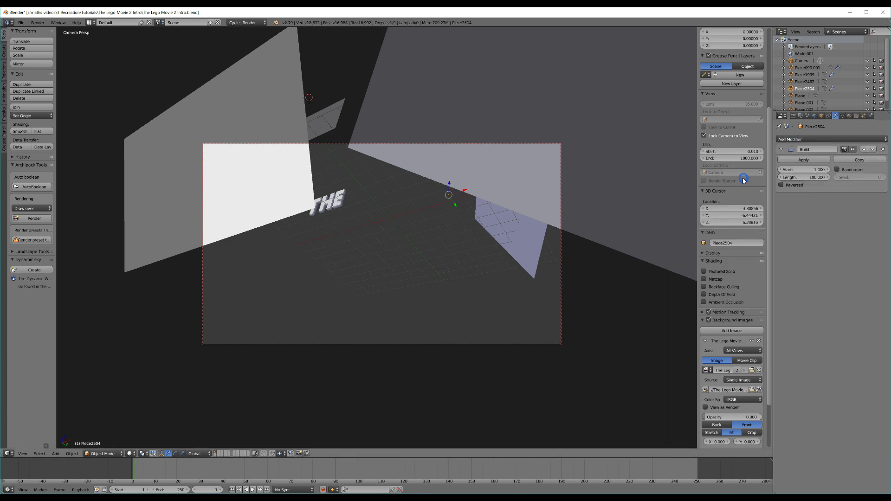
{"action": "left_click", "coordinate": [805, 170]}
{"action": "type", "text": "155"}
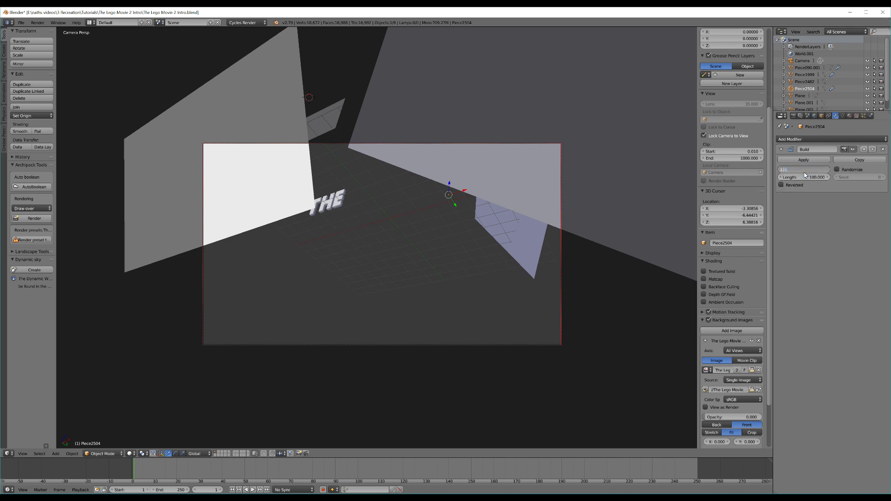
{"action": "key", "text": "Return"}
{"action": "type", "text": "40"}
{"action": "key", "text": "Return"}
Give THE, Piece2462, a Build modifier starting at frame 70 lasting 20 frames.
{"action": "right_click", "coordinate": [337, 209]}
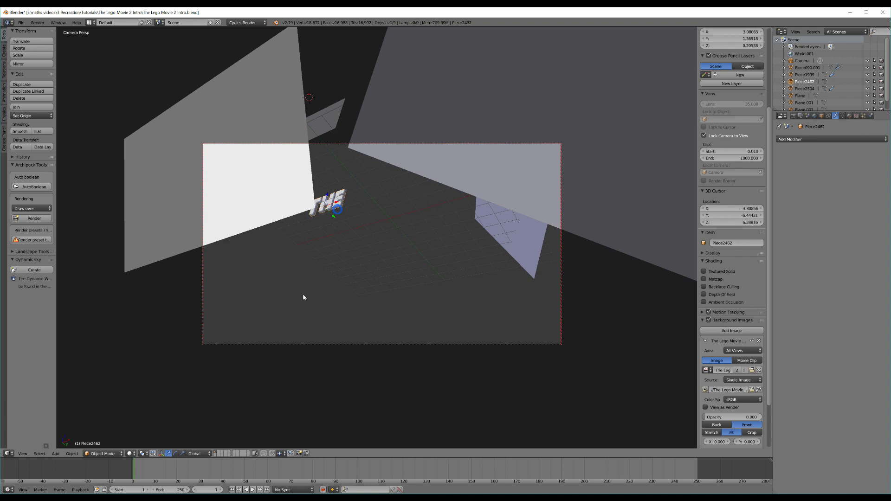
{"action": "left_click", "coordinate": [792, 139]}
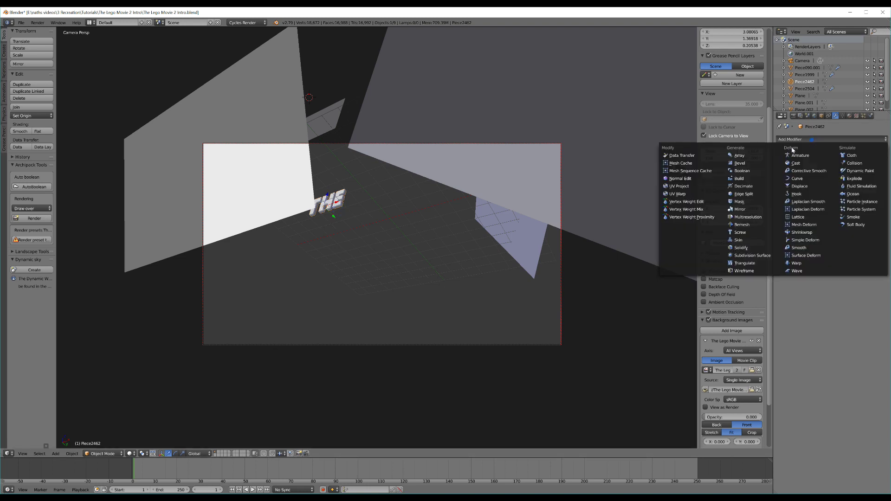
{"action": "left_click", "coordinate": [739, 178]}
{"action": "left_click", "coordinate": [796, 170]}
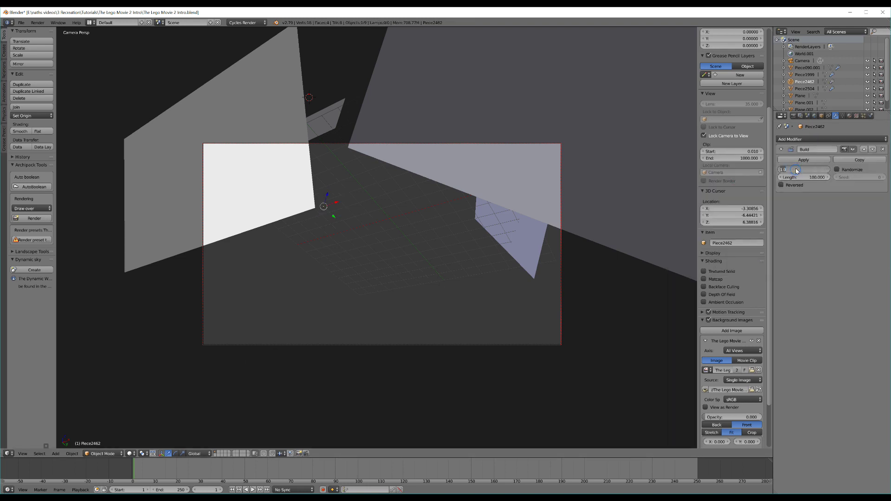
{"action": "type", "text": "50"}
{"action": "left_click", "coordinate": [795, 177]}
{"action": "type", "text": "20"}
{"action": "left_click", "coordinate": [873, 266]}
{"action": "left_click", "coordinate": [815, 170]}
{"action": "type", "text": "70"}
{"action": "key", "text": "Return"}
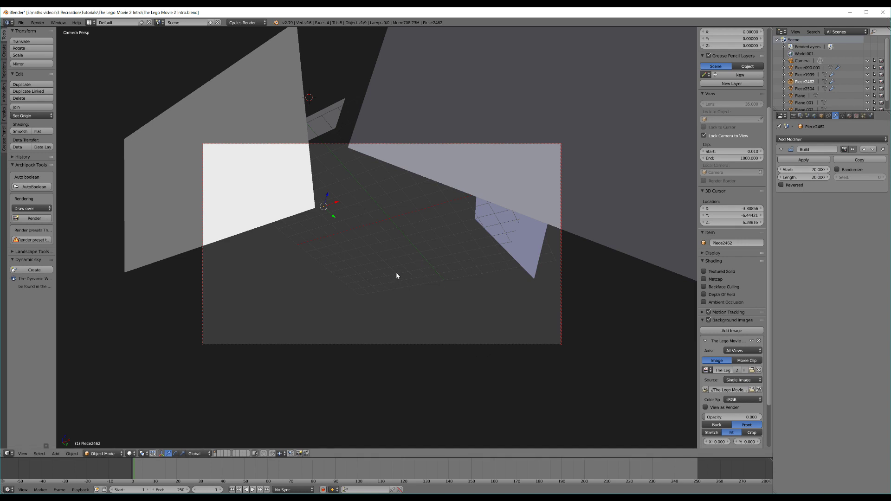
Play back the assembly, then set render output to FFmpeg video with MPEG-4 container.
{"action": "key", "text": "alt+a"}
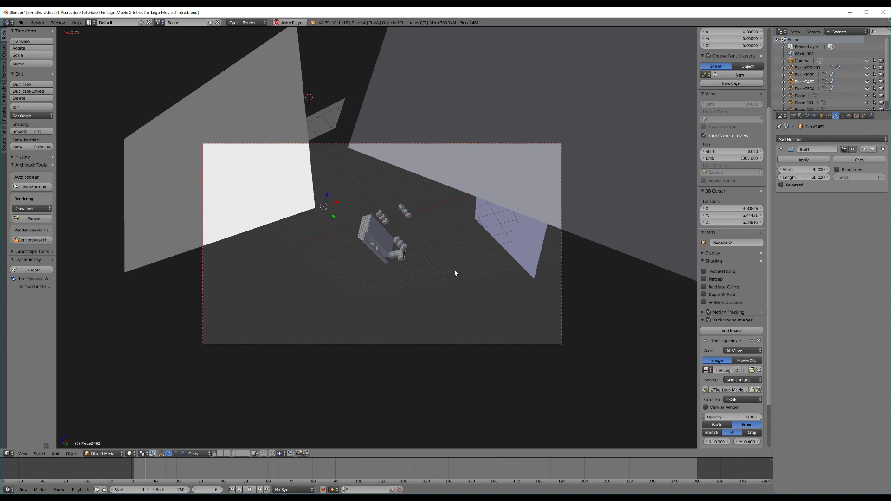
{"action": "key", "text": "alt+a"}
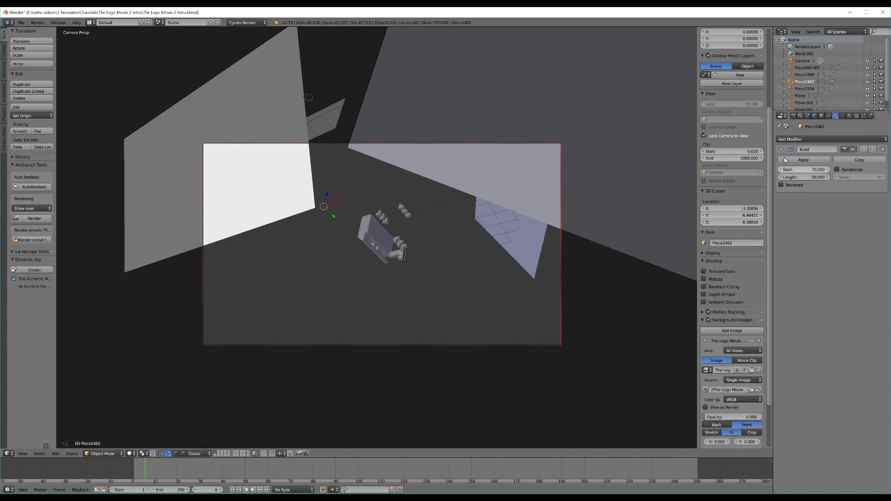
{"action": "left_click", "coordinate": [794, 116]}
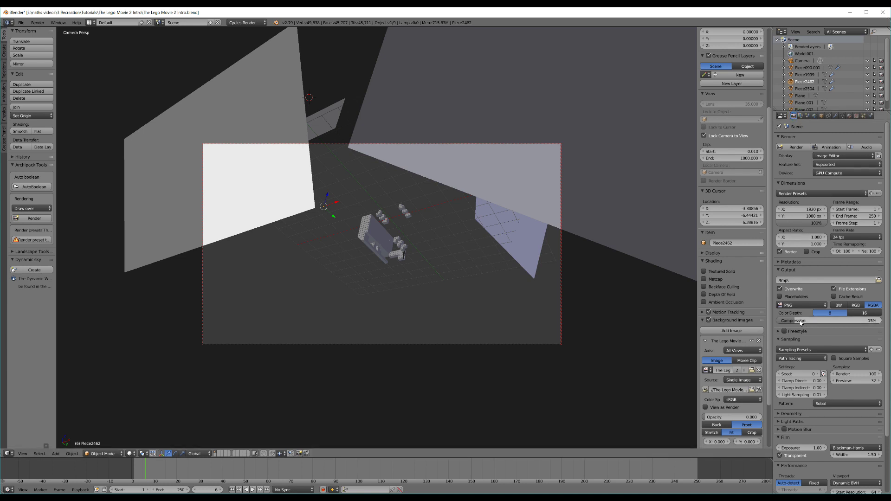
{"action": "left_click", "coordinate": [793, 306]}
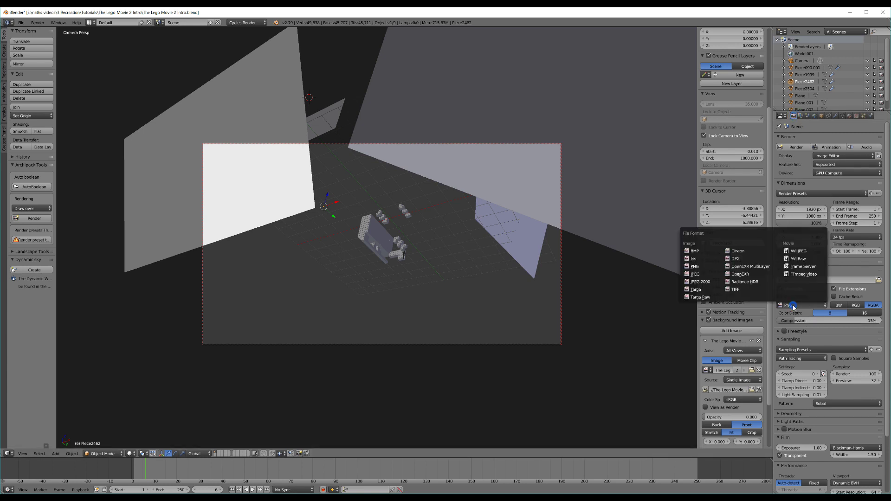
{"action": "left_click", "coordinate": [812, 278]}
{"action": "left_click", "coordinate": [784, 316]}
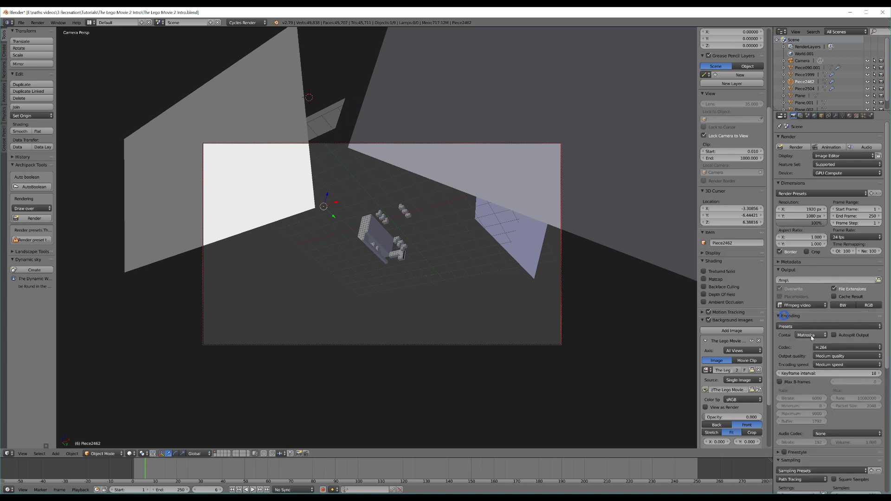
{"action": "left_click", "coordinate": [810, 335]}
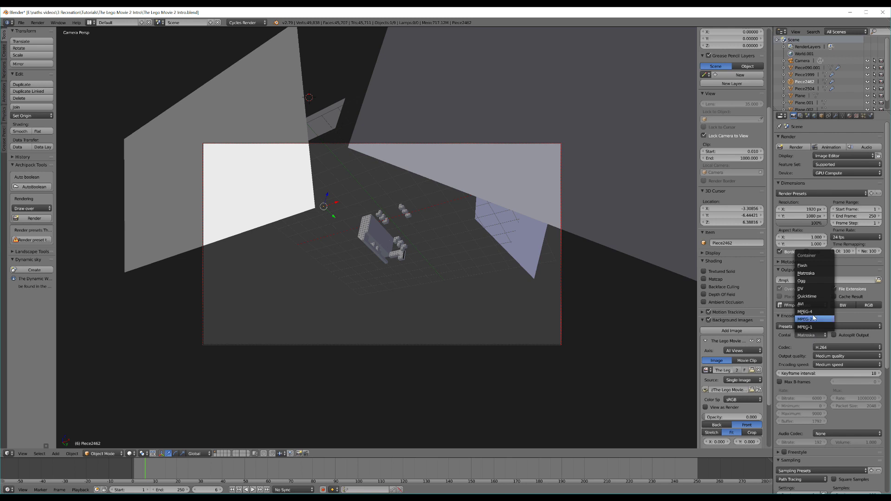
{"action": "left_click", "coordinate": [814, 311]}
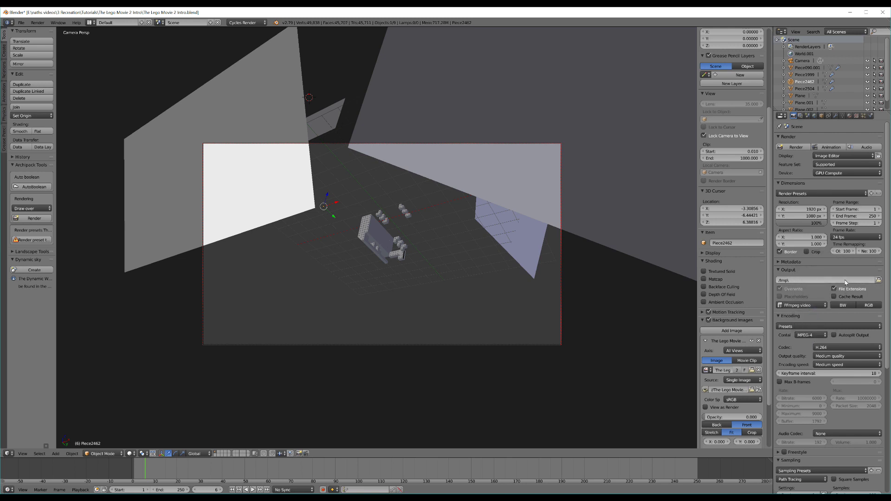
Browse for a render output folder, then cancel without changing it.
{"action": "left_click", "coordinate": [878, 281]}
{"action": "left_click", "coordinate": [878, 49]}
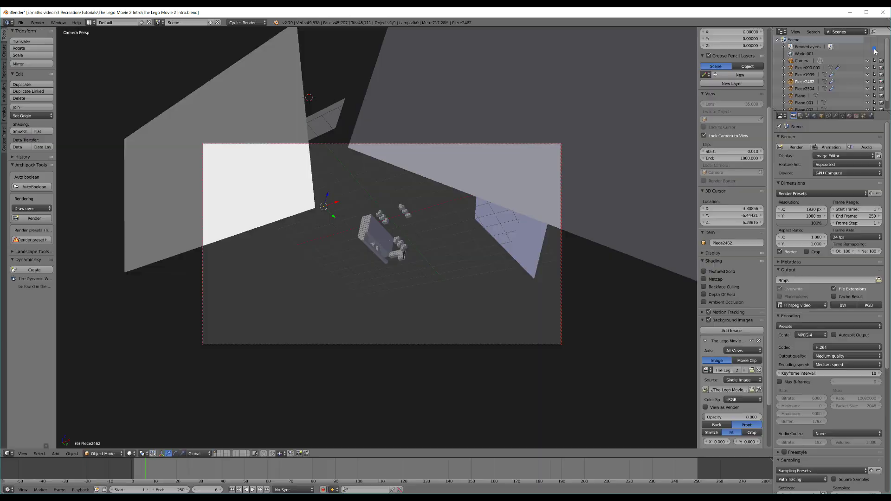
{"action": "left_click", "coordinate": [59, 23]}
{"action": "mouse_move", "coordinate": [38, 22]}
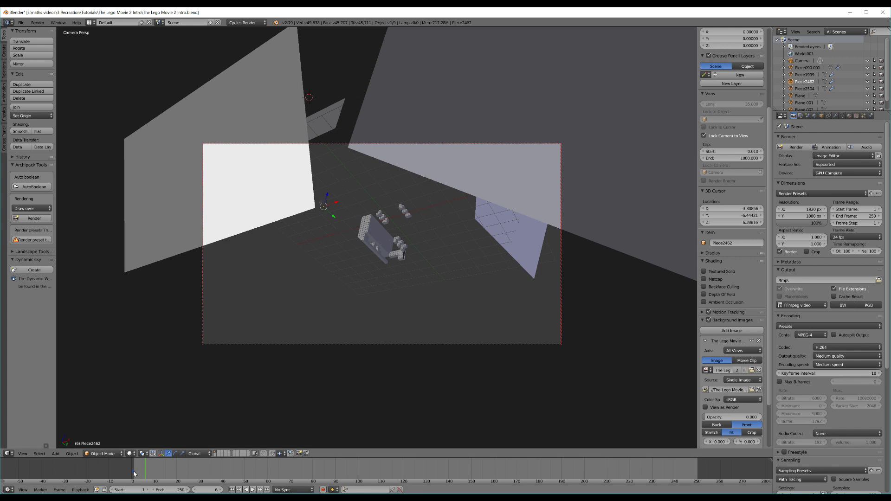
At frame 1, aim the camera at the empty floor and insert a LocRotScale keyframe.
{"action": "key", "text": "shift+Left"}
{"action": "key", "text": "alt+a"}
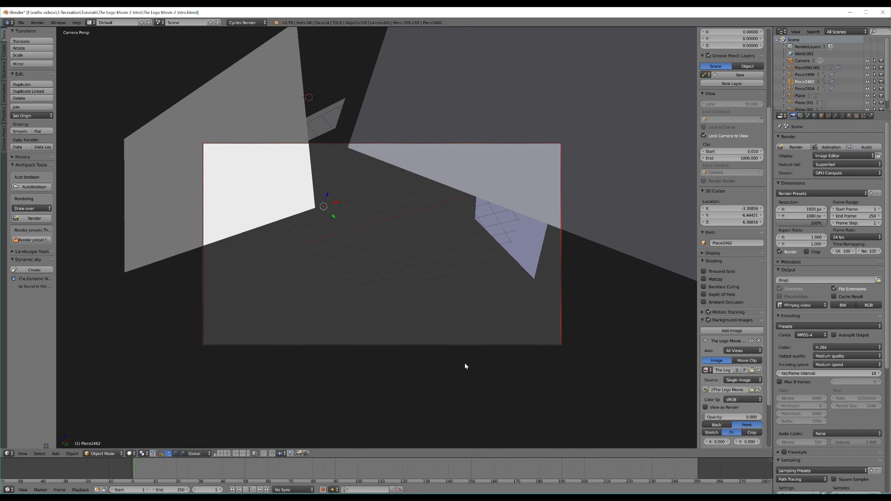
{"action": "right_click", "coordinate": [466, 347]}
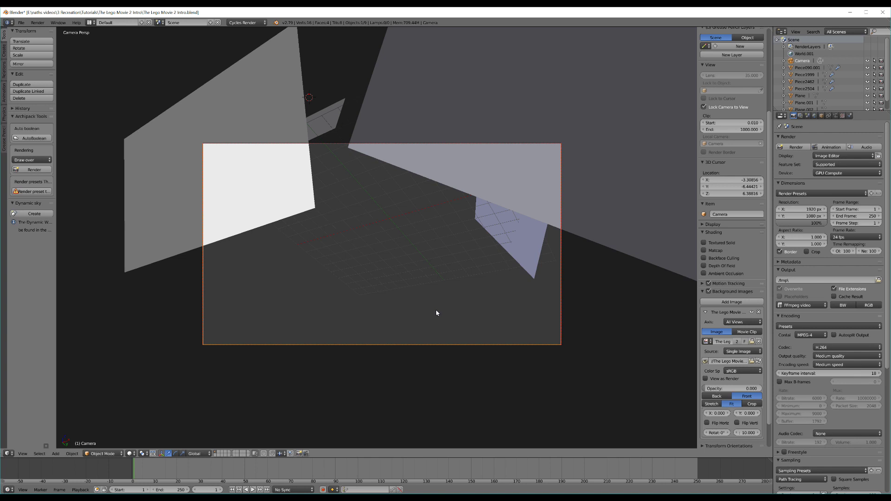
{"action": "middle_click_drag", "start_coordinate": [345, 328], "coordinate": [382, 223]}
{"action": "key", "text": "i"}
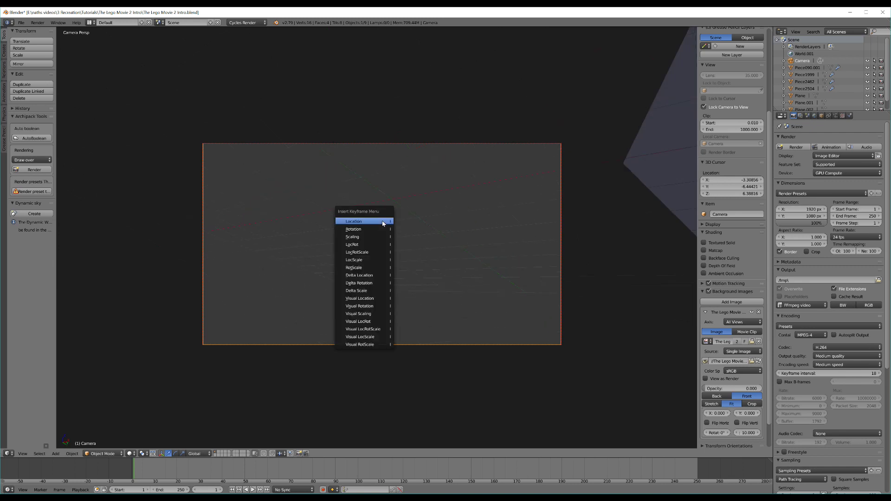
{"action": "left_click", "coordinate": [364, 252]}
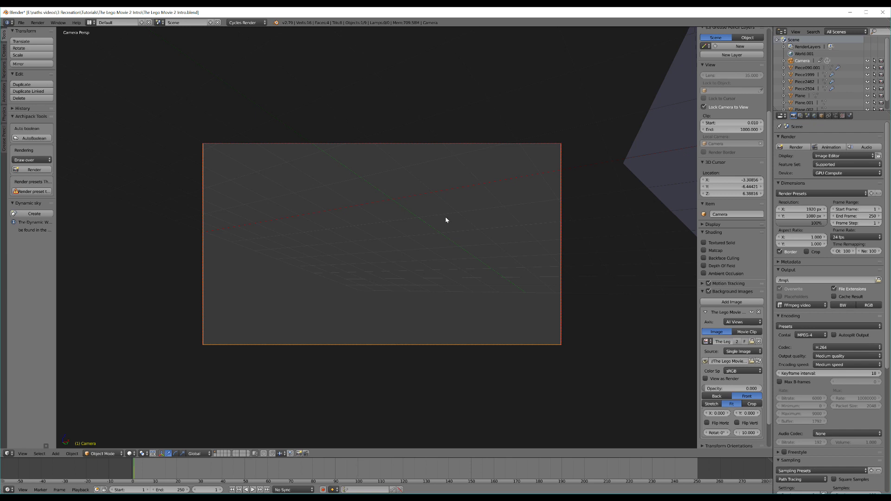
At frame 100, turn the camera toward the Lego title and keyframe LocRotScale.
{"action": "key", "text": "alt+a"}
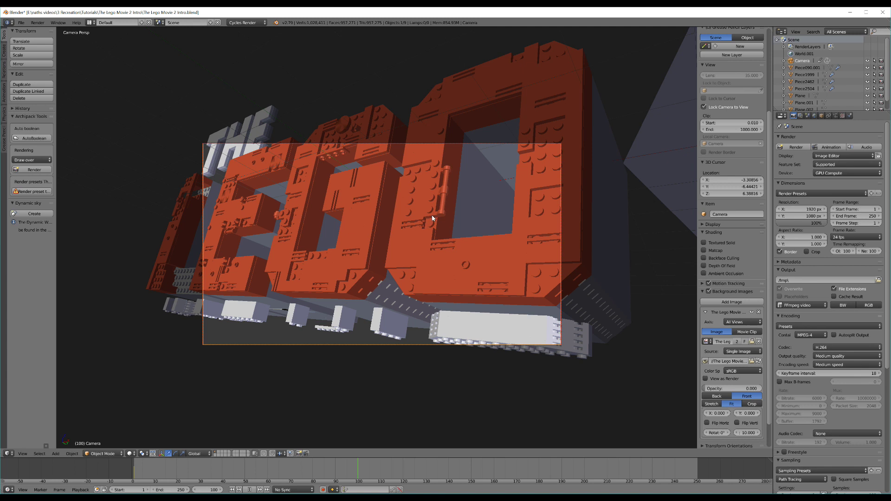
{"action": "key", "text": "alt+a"}
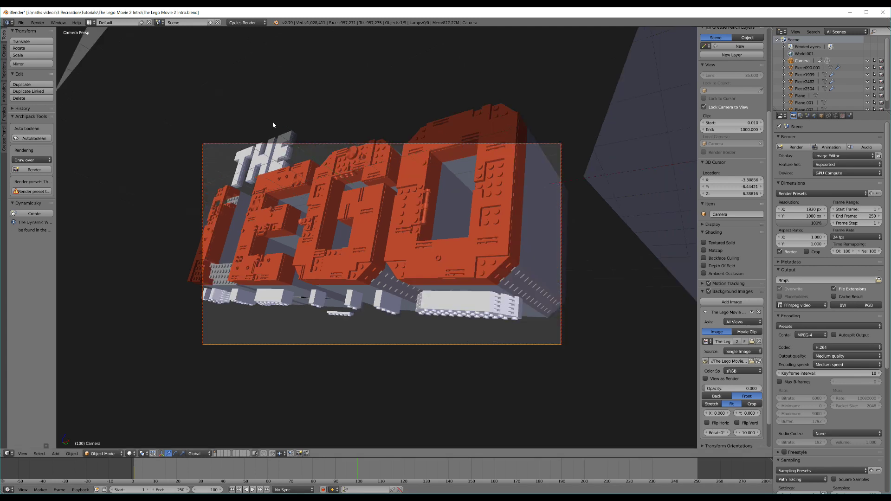
{"action": "middle_click_drag", "start_coordinate": [341, 198], "coordinate": [379, 226]}
{"action": "key", "text": "i"}
{"action": "left_click", "coordinate": [379, 226]}
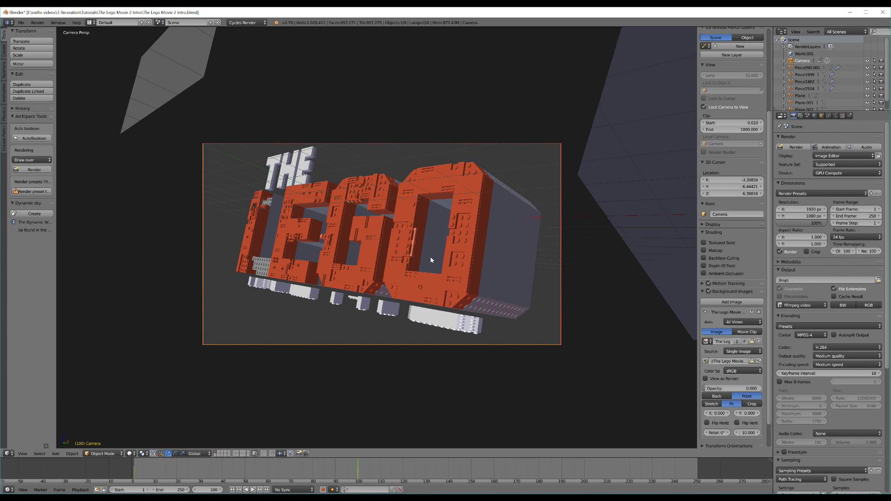
Set the render output file format to PNG images with RGB colour.
{"action": "left_click", "coordinate": [795, 306]}
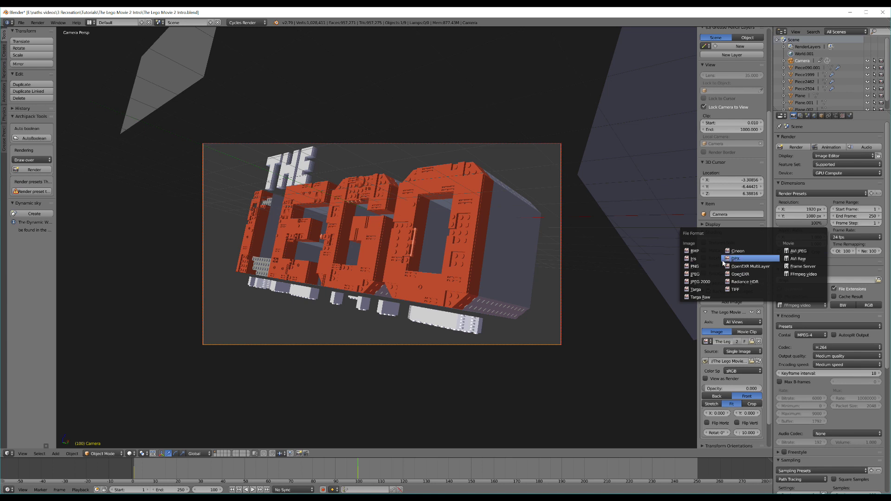
{"action": "left_click", "coordinate": [695, 267]}
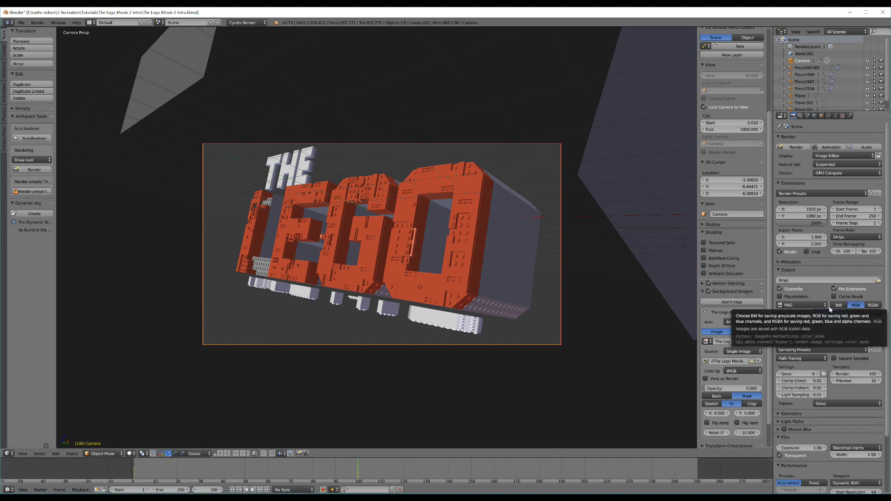
{"action": "scroll", "coordinate": [800, 314], "scroll_direction": "down", "scroll_amount": 2}
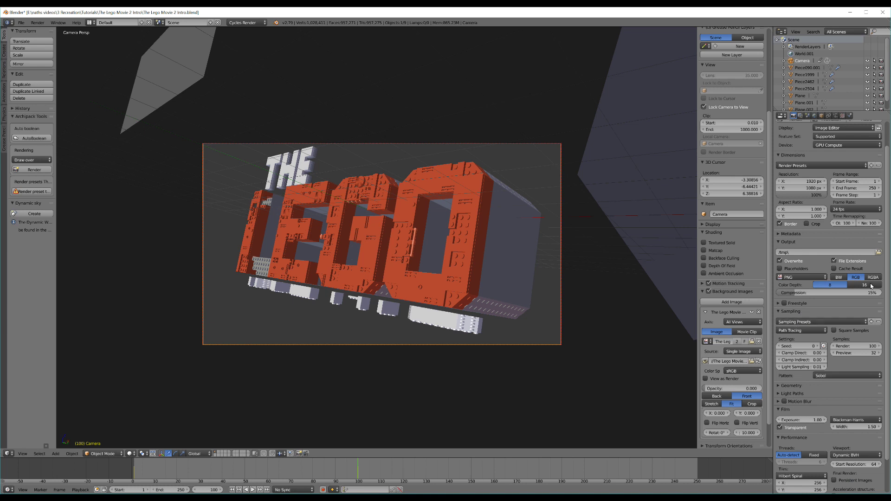
{"action": "scroll", "coordinate": [850, 244], "scroll_direction": "up", "scroll_amount": 2}
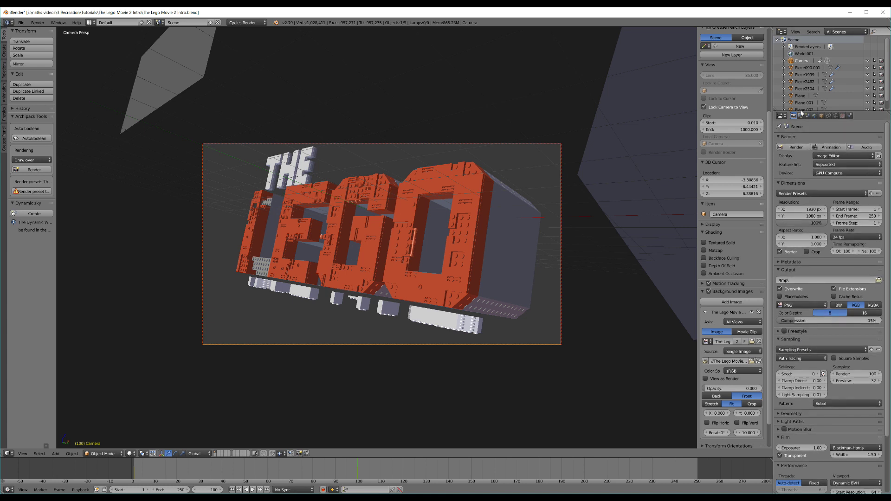
{"action": "left_click", "coordinate": [800, 116]}
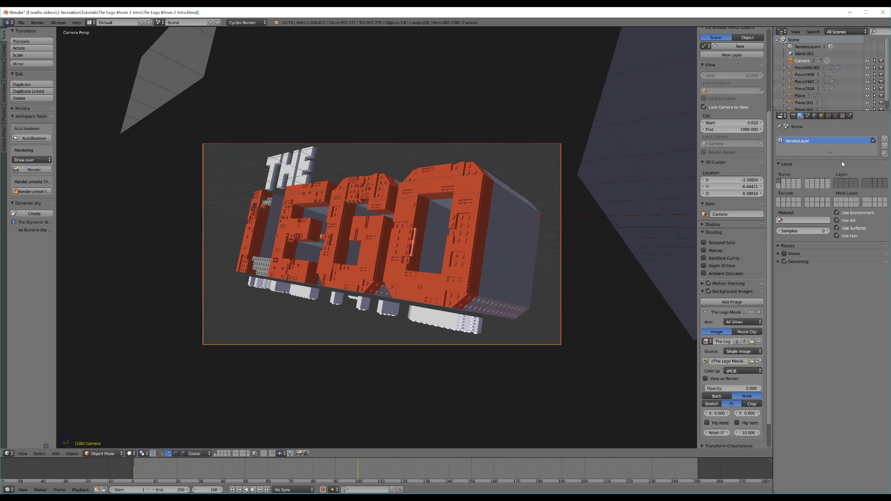
{"action": "left_click", "coordinate": [793, 116]}
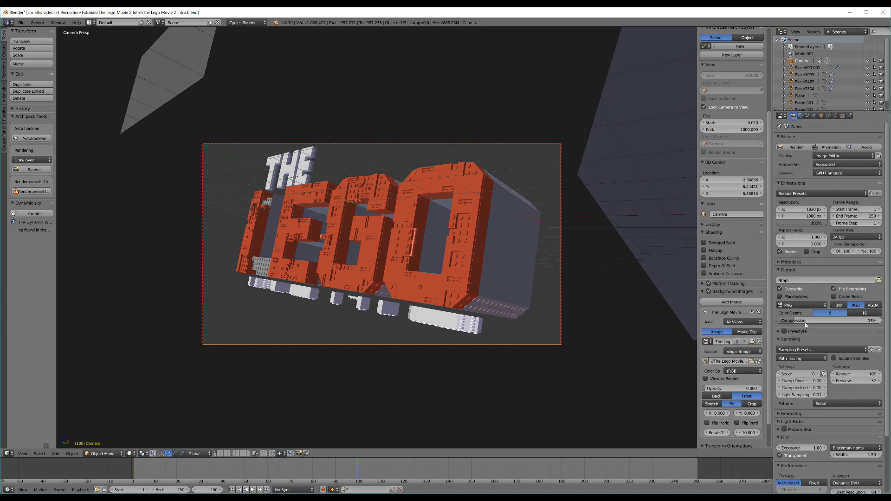
{"action": "scroll", "coordinate": [813, 362], "scroll_direction": "down", "scroll_amount": 3}
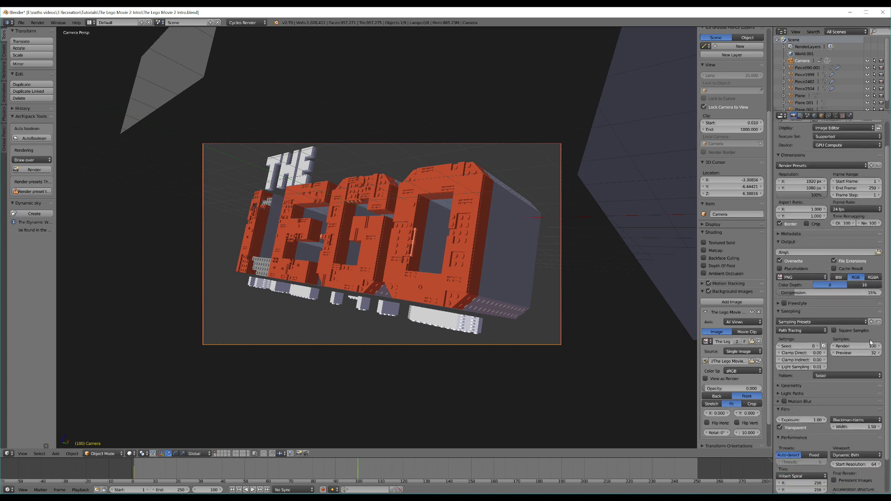
{"action": "scroll", "coordinate": [869, 346], "scroll_direction": "down", "scroll_amount": 2}
{"action": "scroll", "coordinate": [869, 347], "scroll_direction": "down", "scroll_amount": 2}
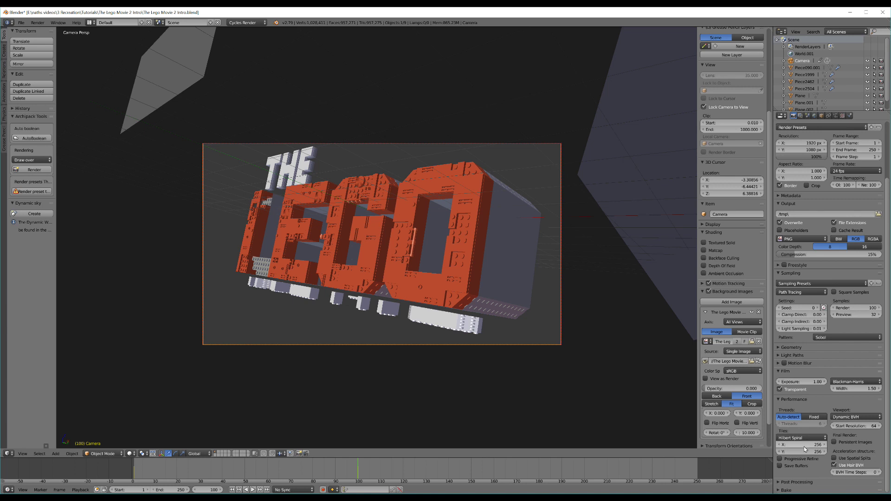
{"action": "scroll", "coordinate": [818, 451], "scroll_direction": "up", "scroll_amount": 2}
{"action": "scroll", "coordinate": [819, 451], "scroll_direction": "up", "scroll_amount": 3}
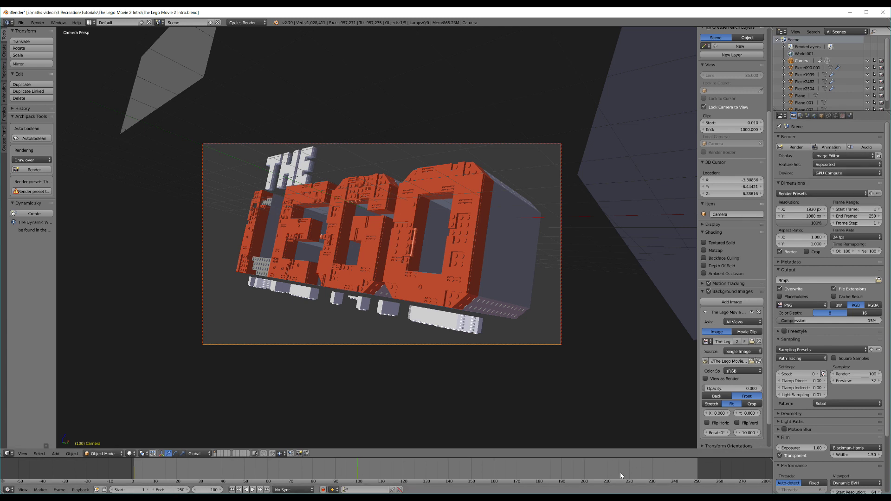
Change the animation's end frame from 250 to 220.
{"action": "left_click", "coordinate": [190, 490]}
{"action": "type", "text": "220"}
{"action": "key", "text": "Return"}
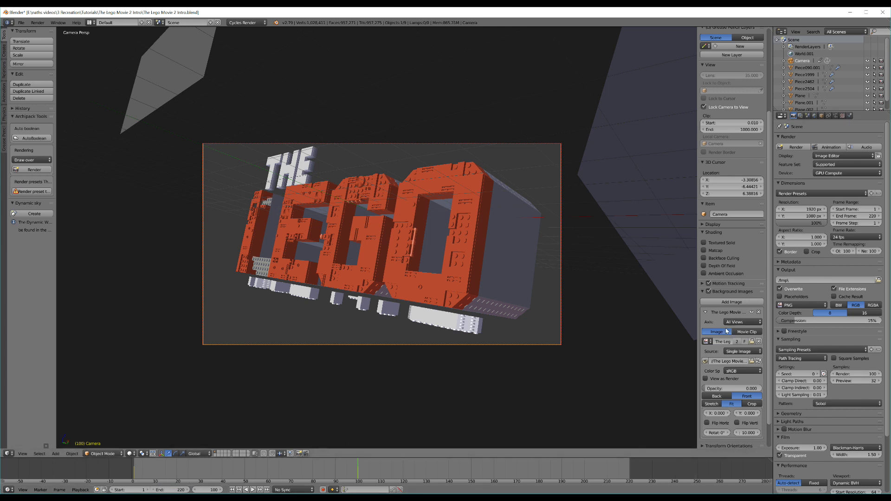